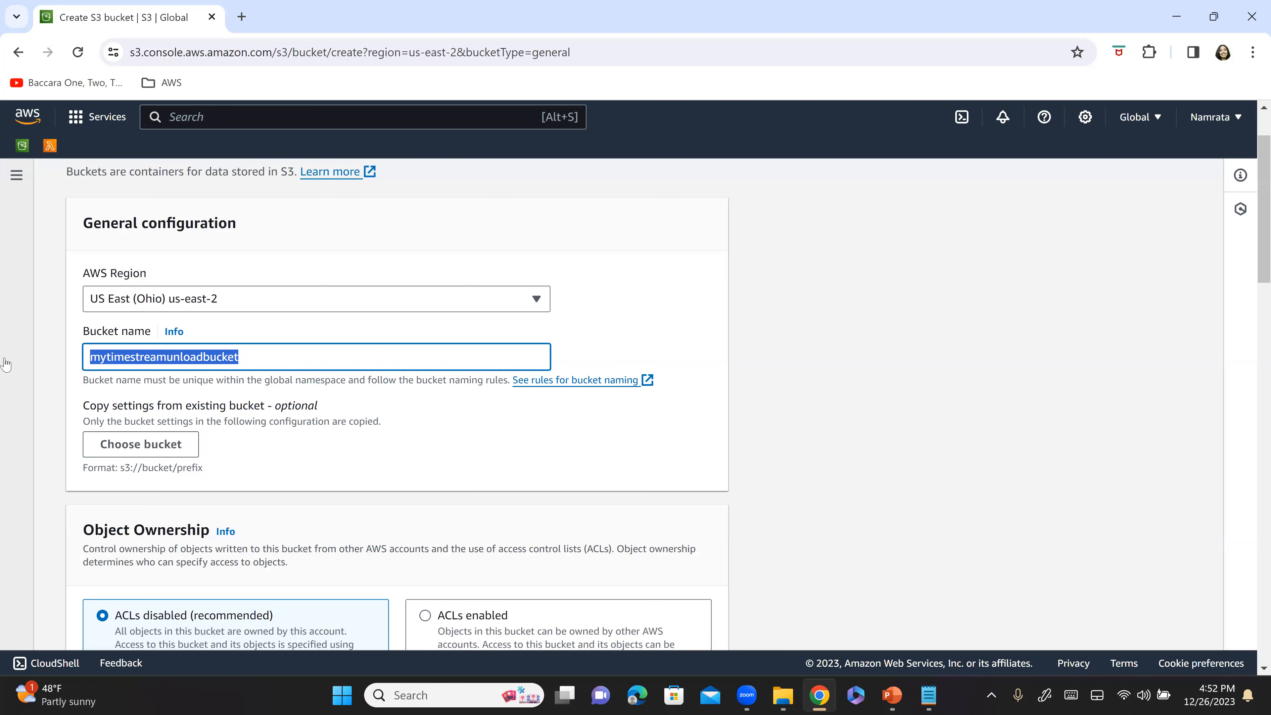
- Switch to Notepad, record the bucket name mytimestreamunloadbucket below the database and table names, and return to the browser
click(929, 695)
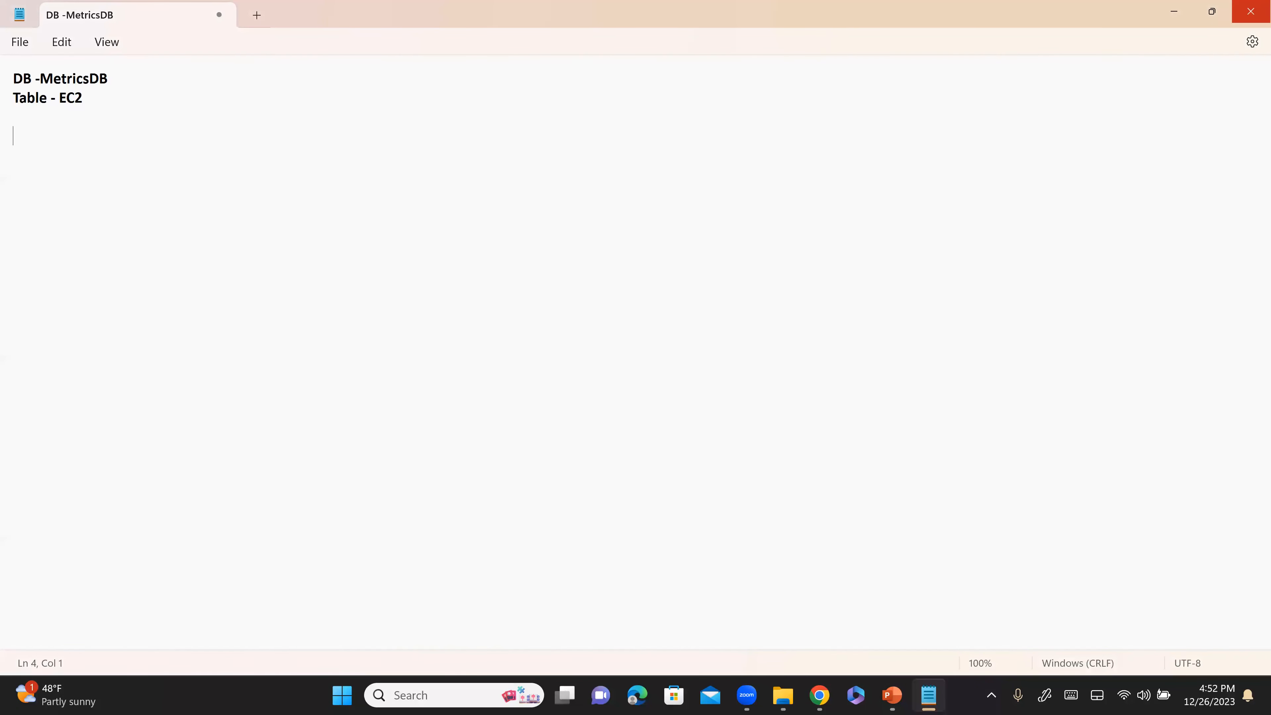
text(mytimestreamunloadbucket)
key(alt+Tab)
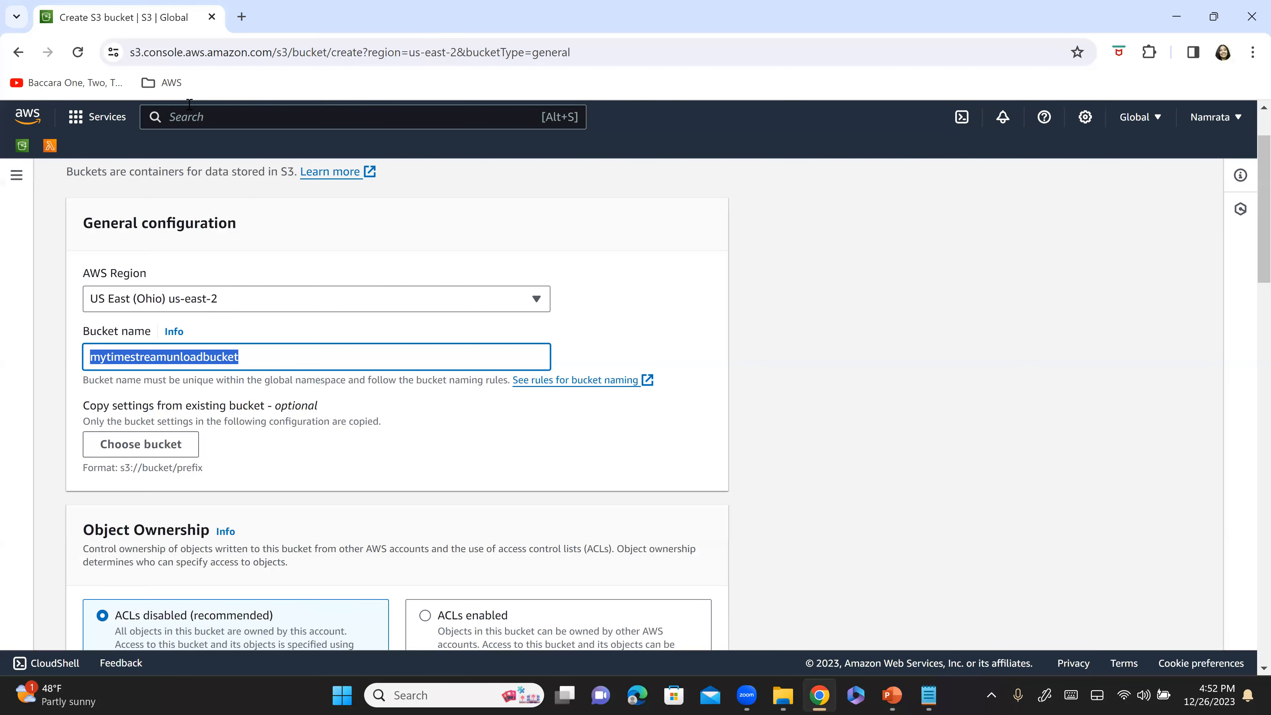
- Open Amazon Timestream, switch to the US East (Ohio) region, and check its databases, tables and region code
click(100, 116)
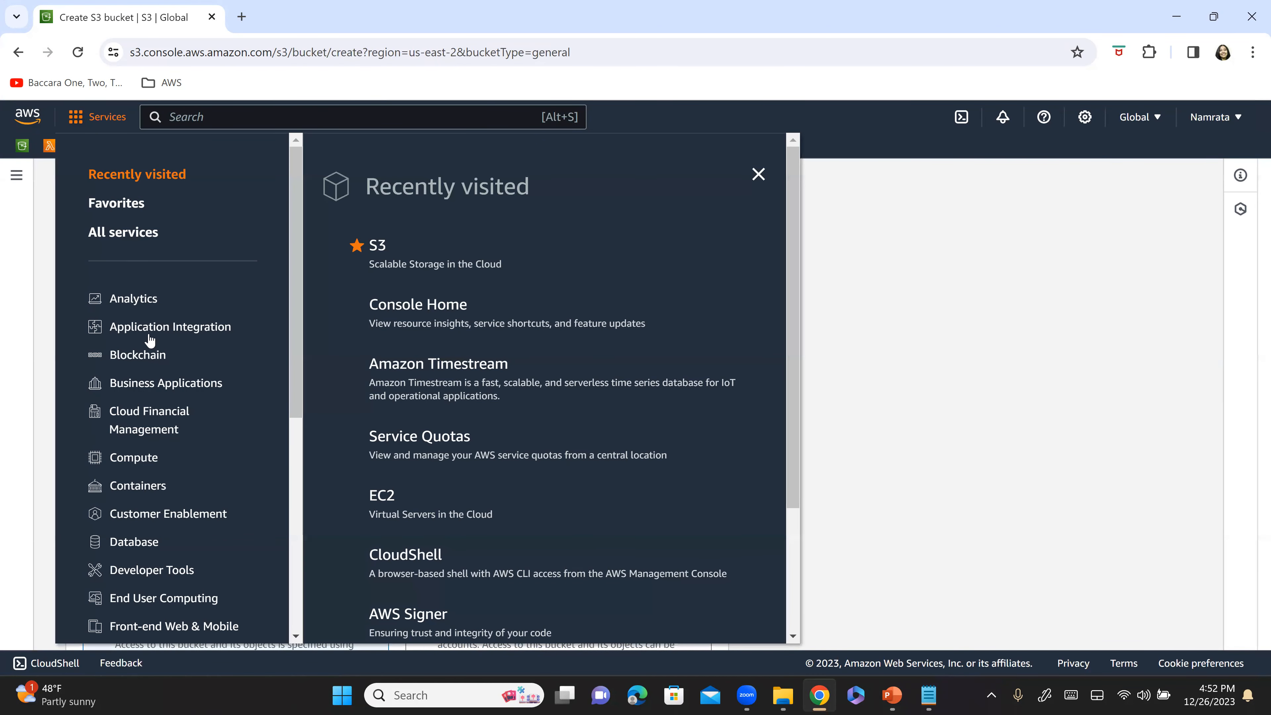
click(440, 371)
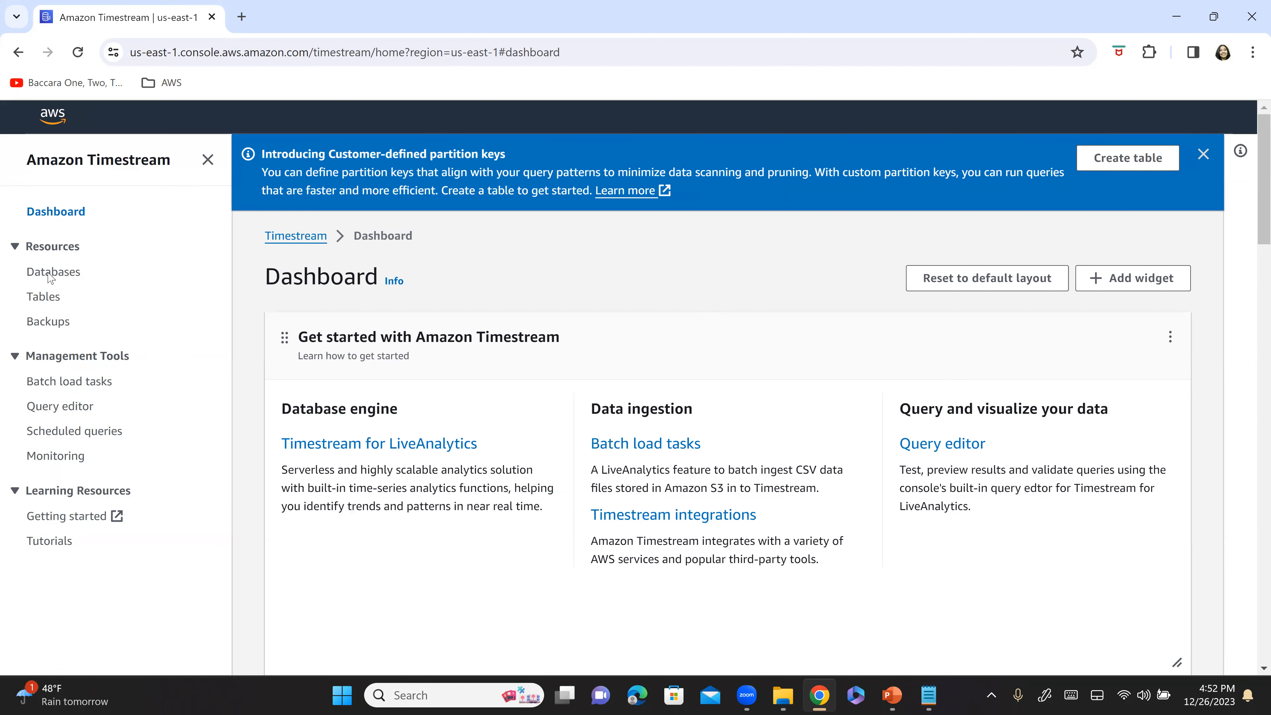
click(48, 274)
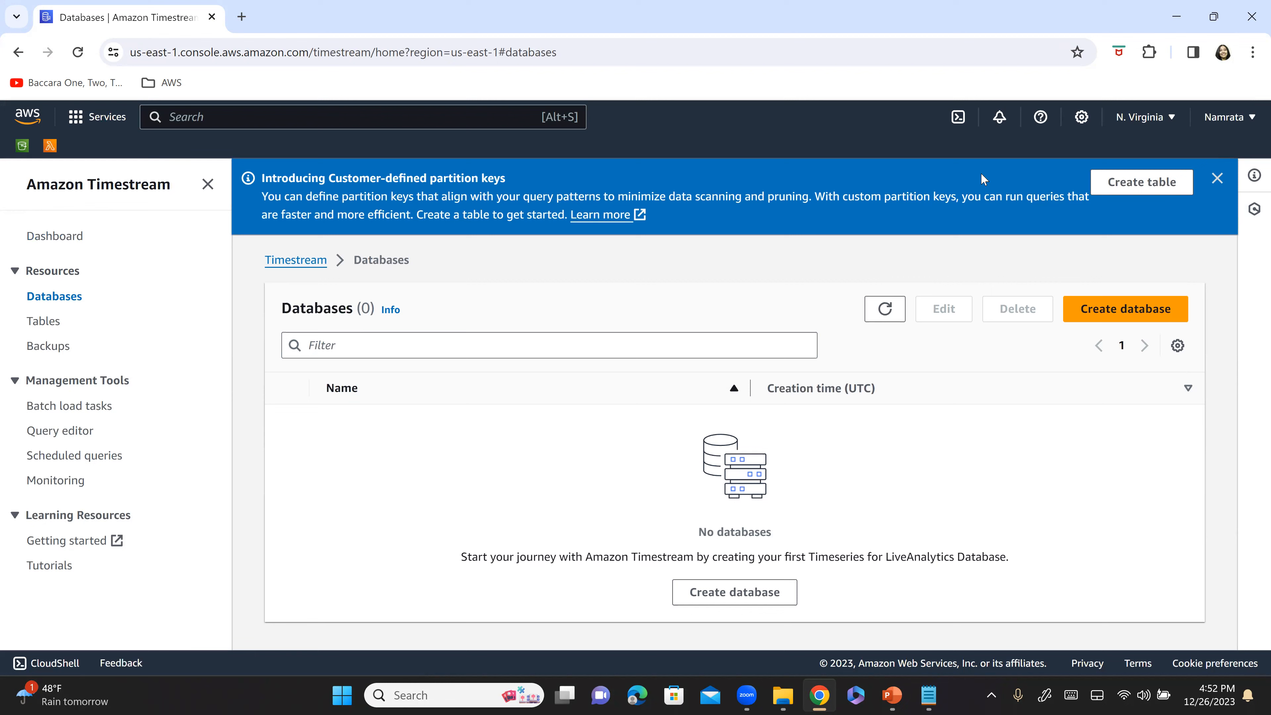
click(1149, 120)
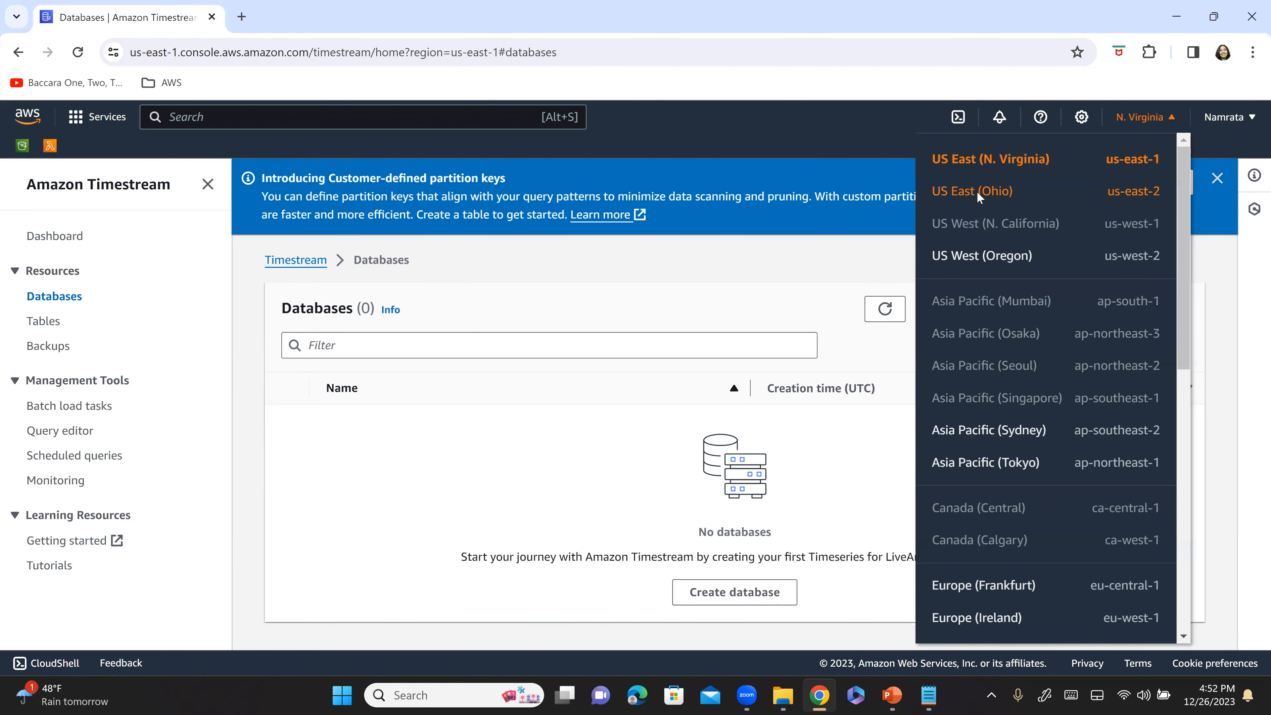
click(978, 194)
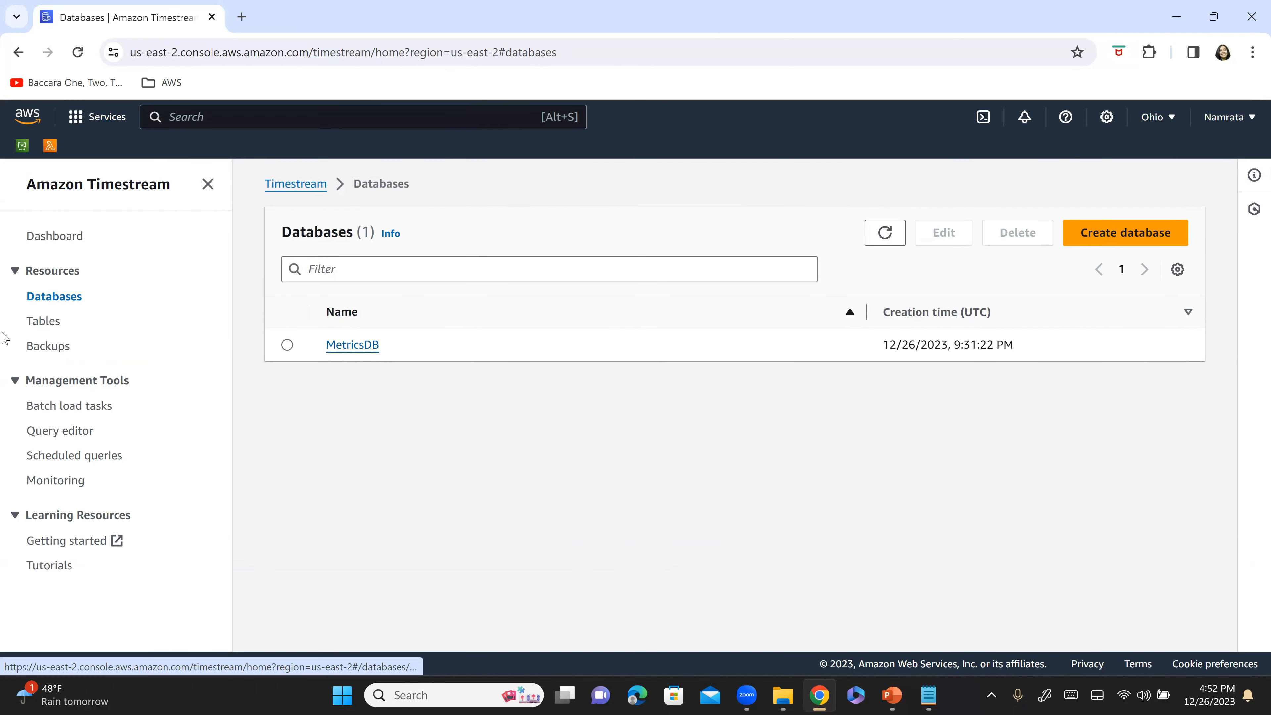
click(43, 321)
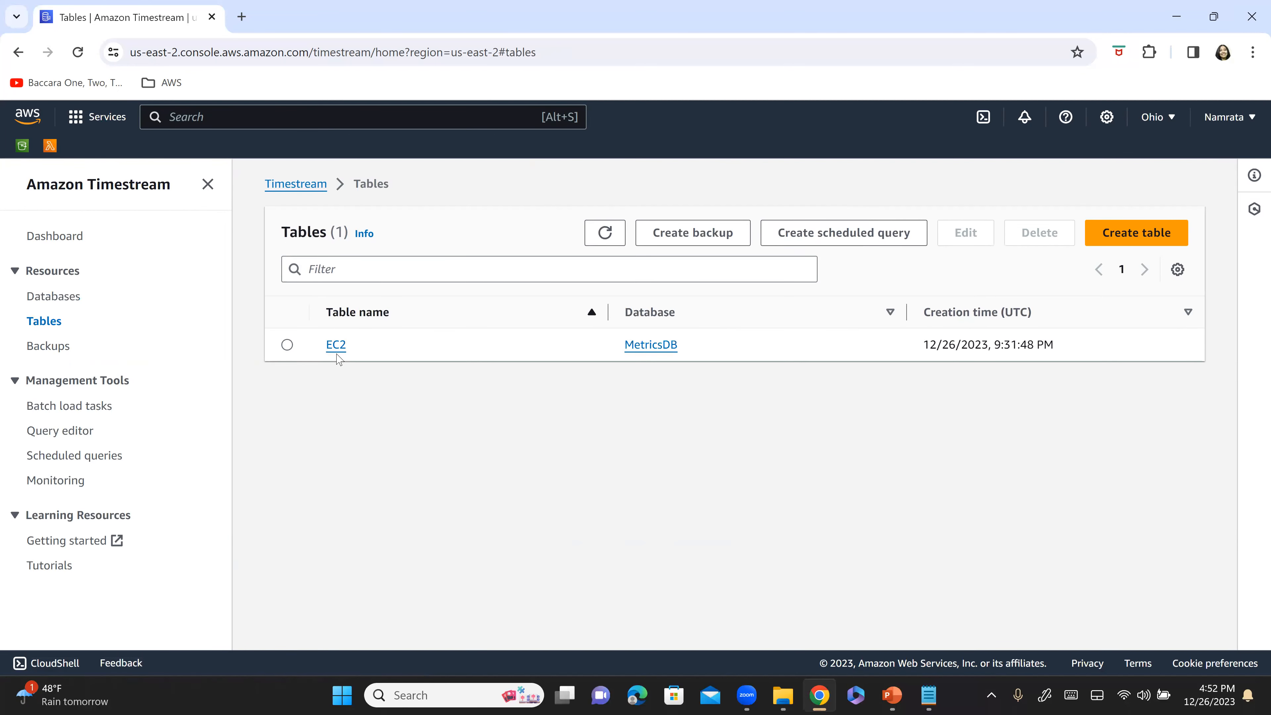
click(1167, 117)
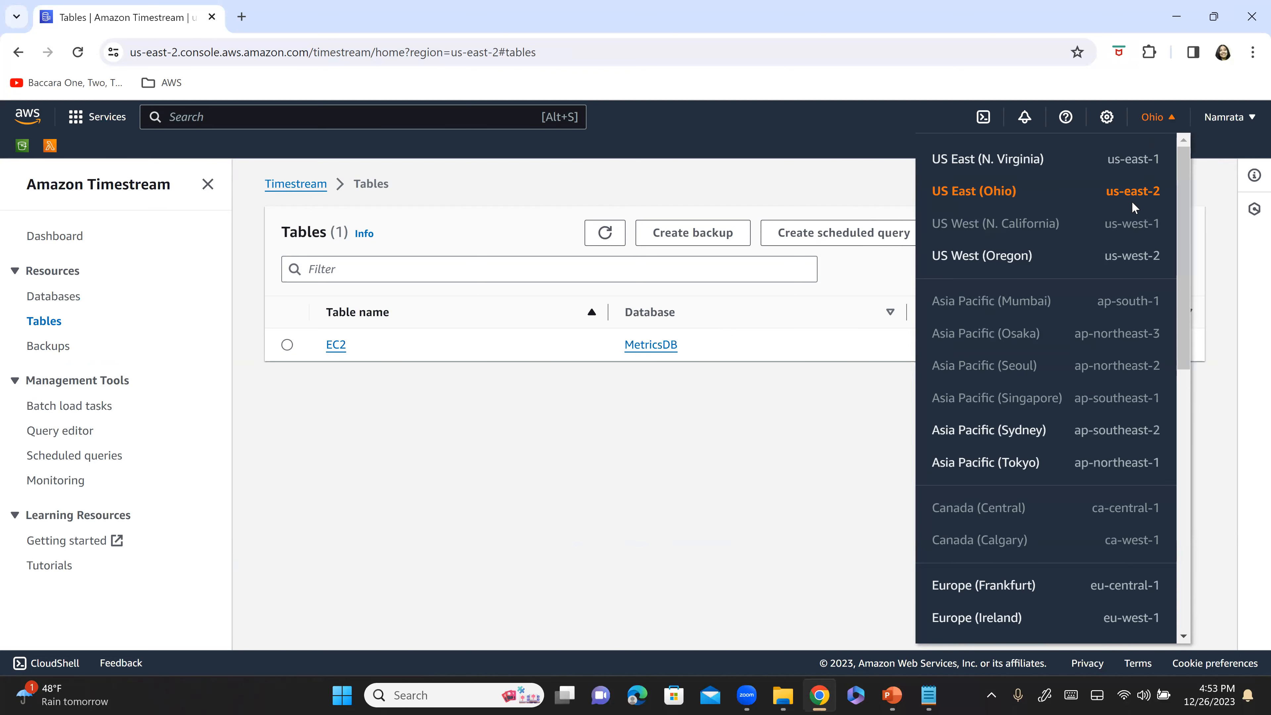
- Start a new Amazon S3 bucket in US East (Ohio) us-east-2 and name it mytimestreamunloadbucket
click(22, 146)
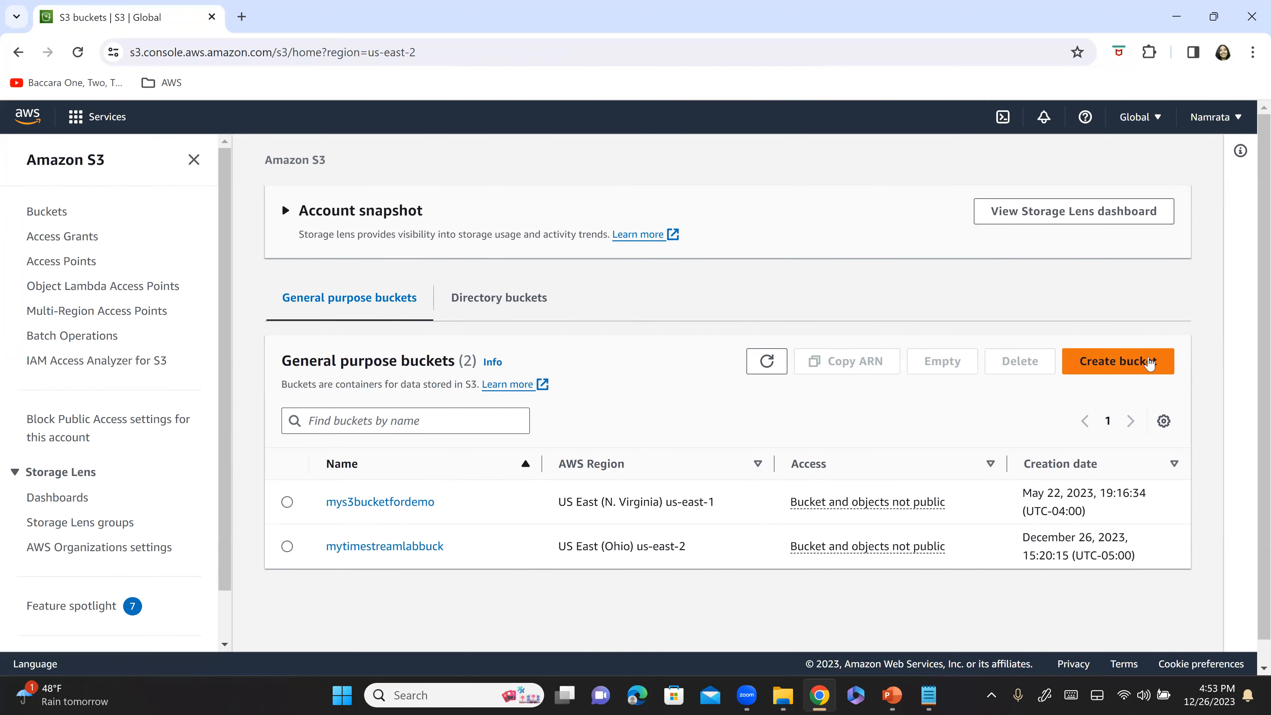
click(1150, 364)
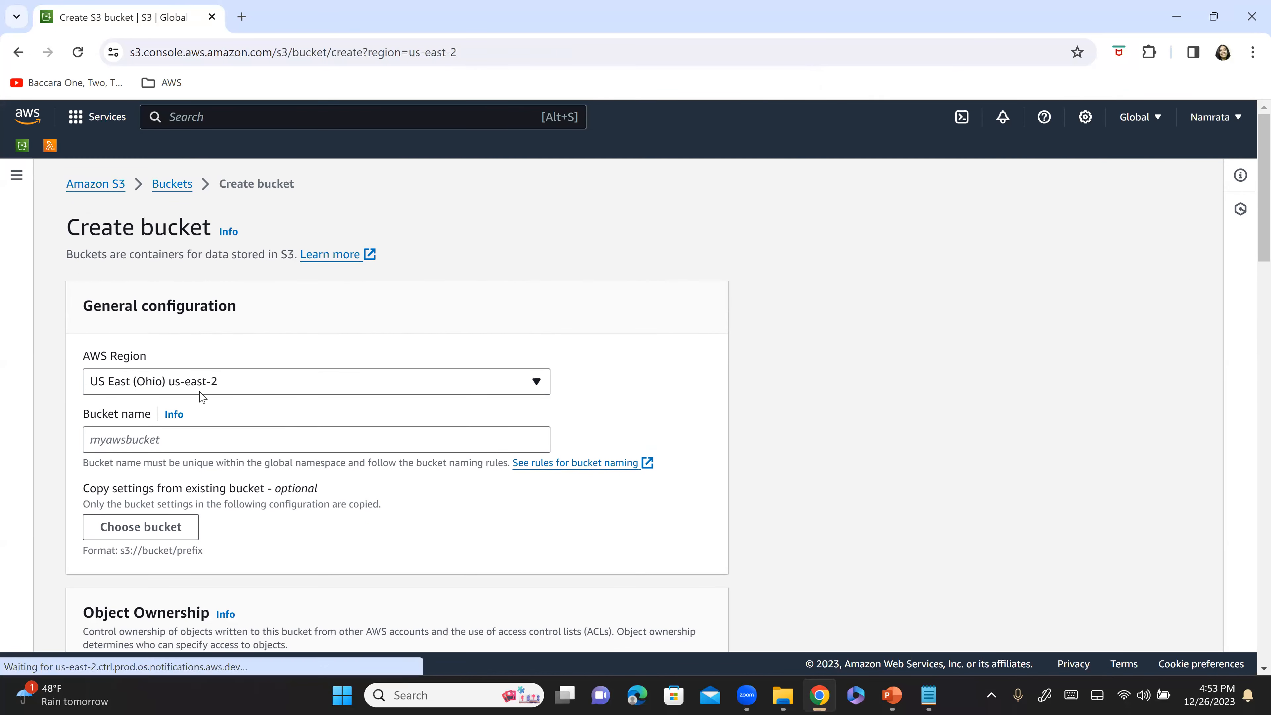
click(204, 437)
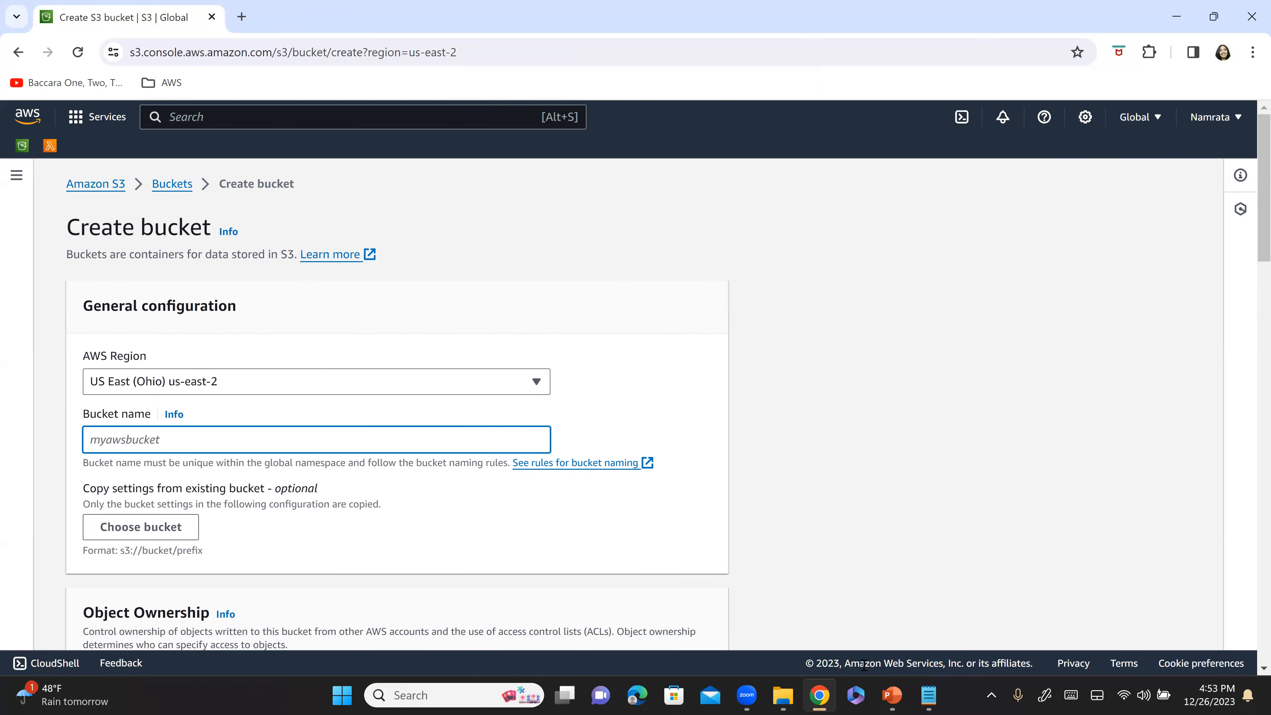
text(mytimestreamunloadbucket)
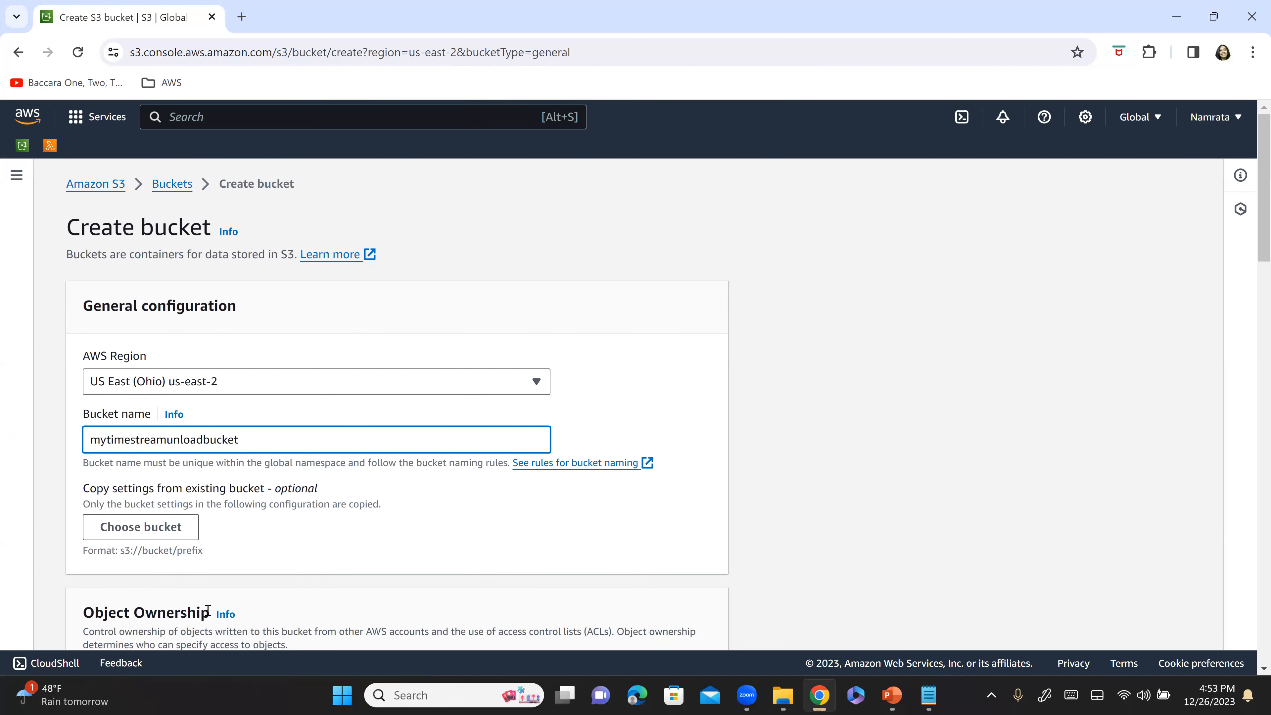
- Select the entered bucket name and compare it with the name recorded in Notepad
scroll(241, 610, down, 1)
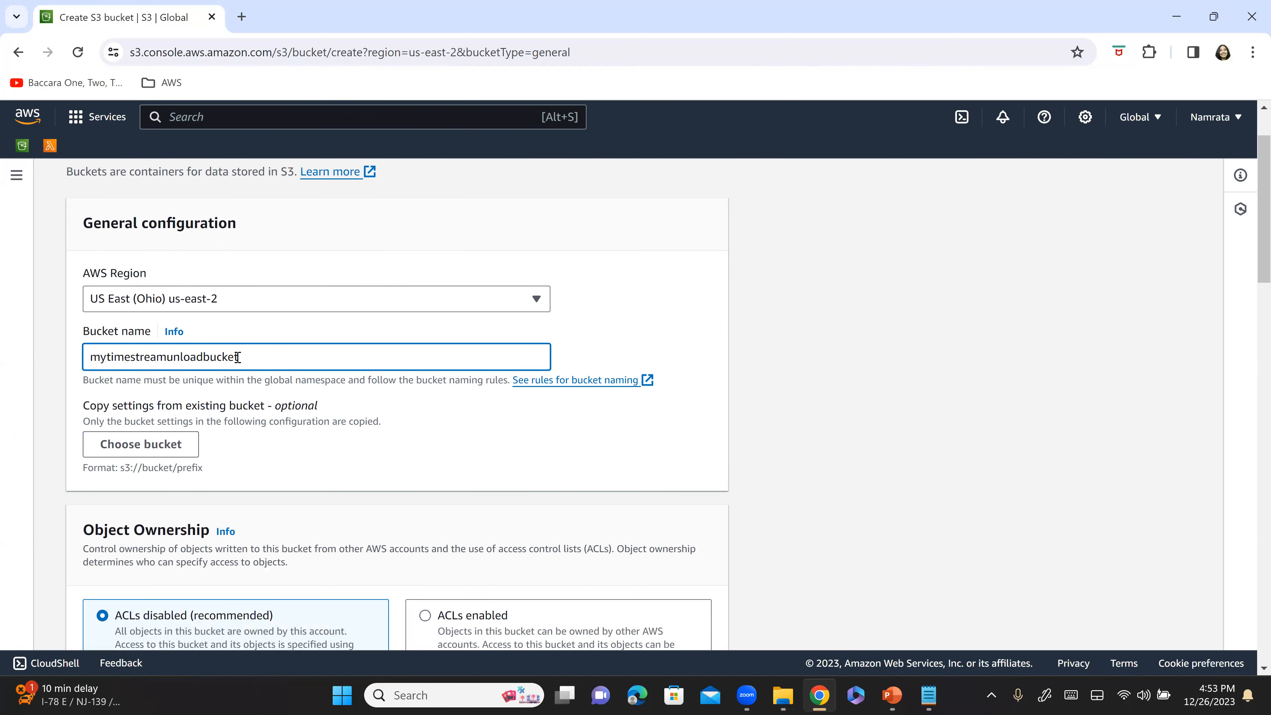
drag(246, 357, 10, 358)
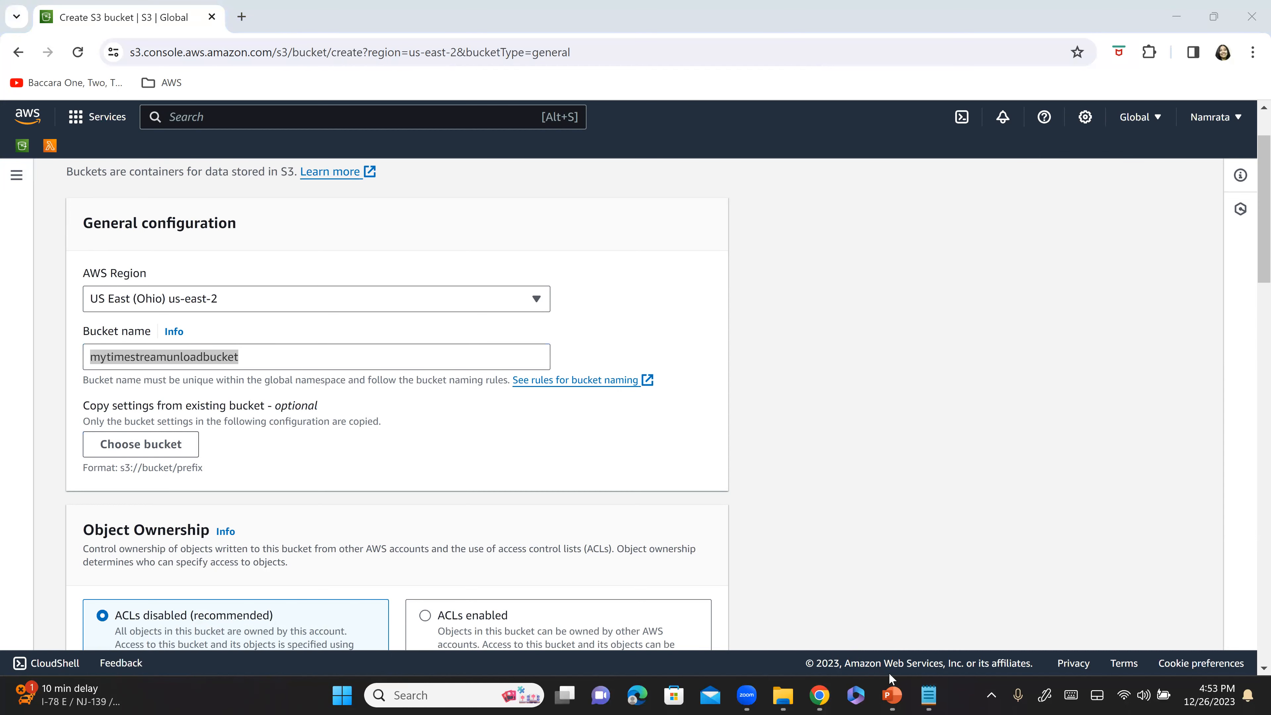
click(929, 695)
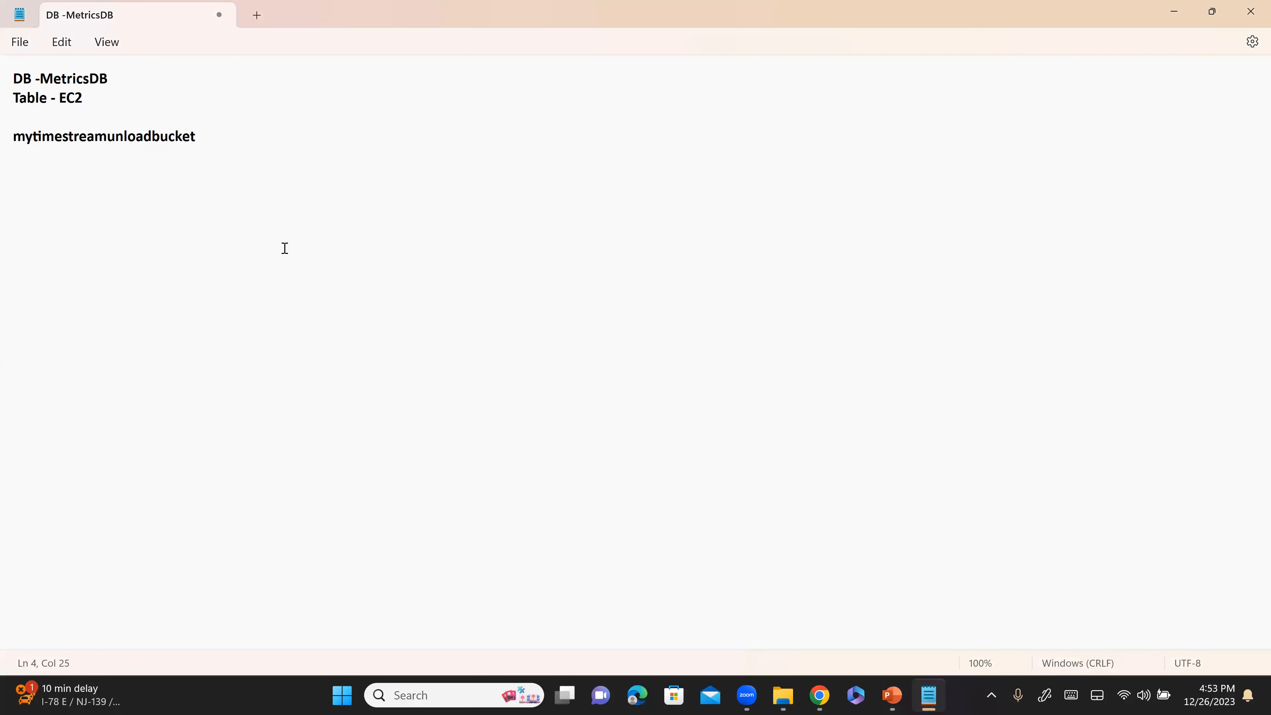
key(alt+Tab)
- Review the remaining default bucket settings and create the bucket
scroll(351, 416, down, 3)
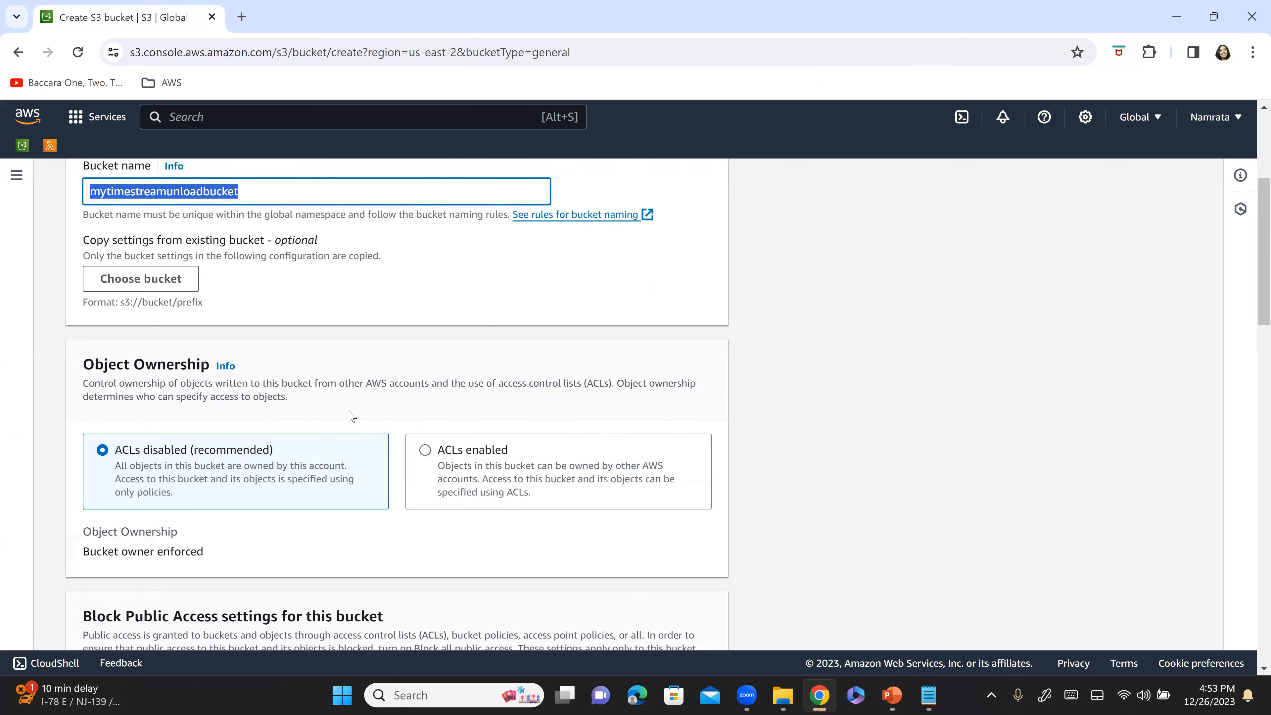
scroll(387, 376, down, 3)
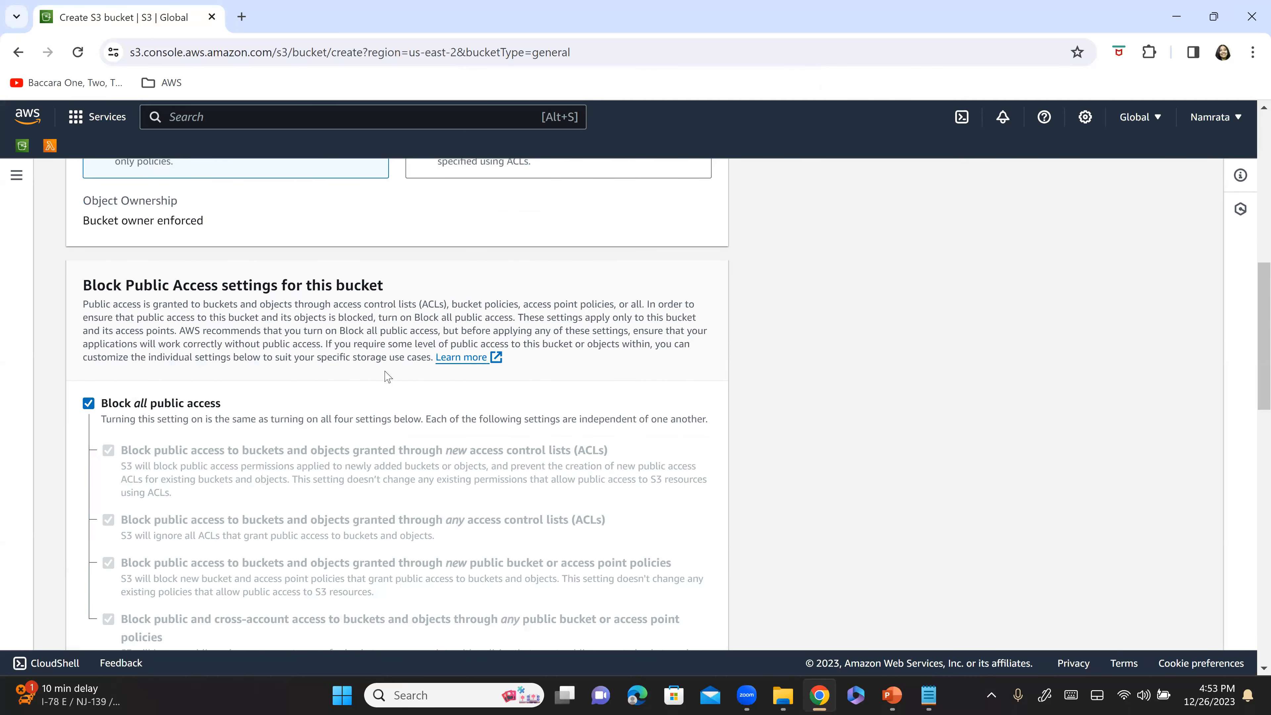
scroll(387, 377, down, 15)
scroll(371, 373, down, 4)
click(656, 623)
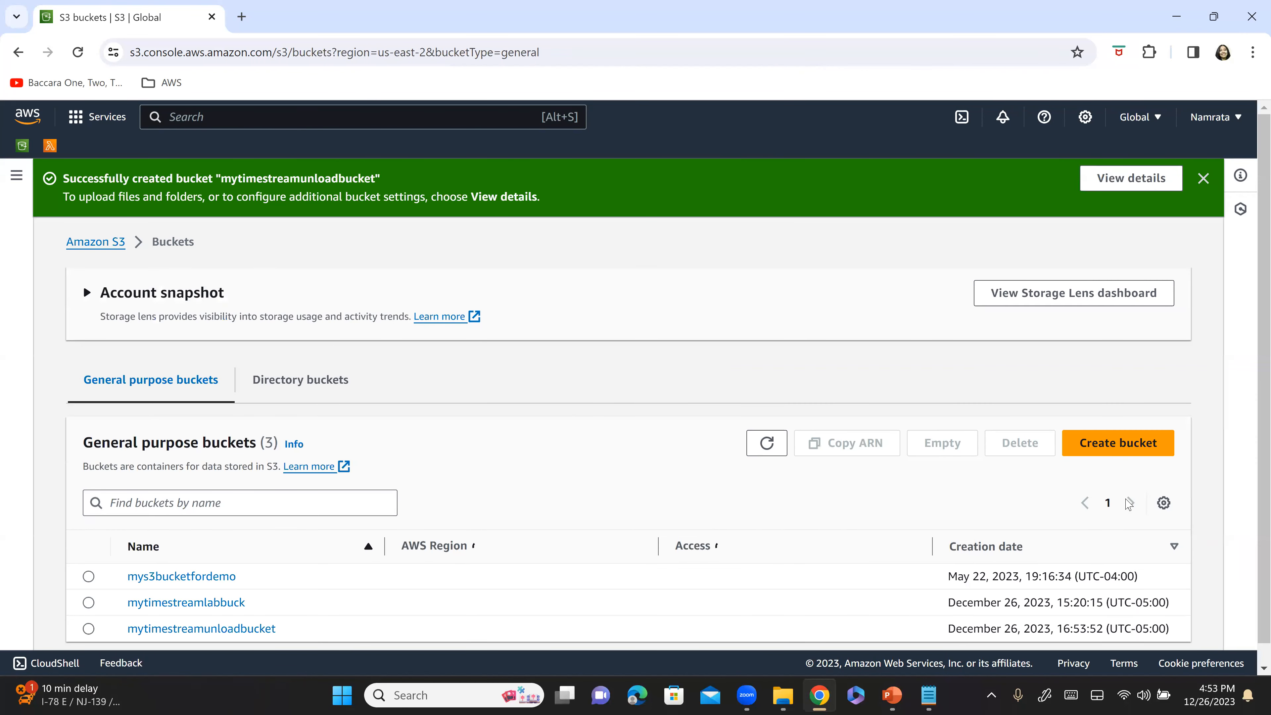
scroll(1109, 516, down, 1)
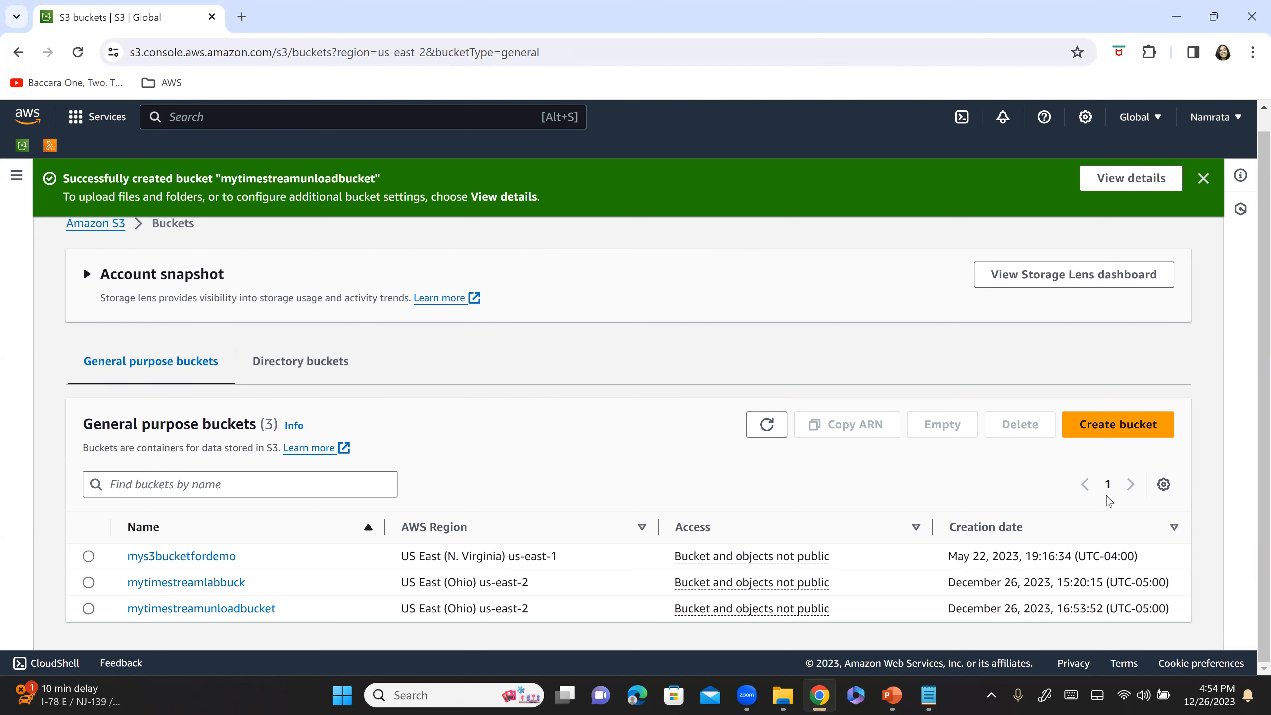
- Switch to the PowerPoint slide show and advance to the "Step 4 – Verify data" slide
key(alt+Tab)
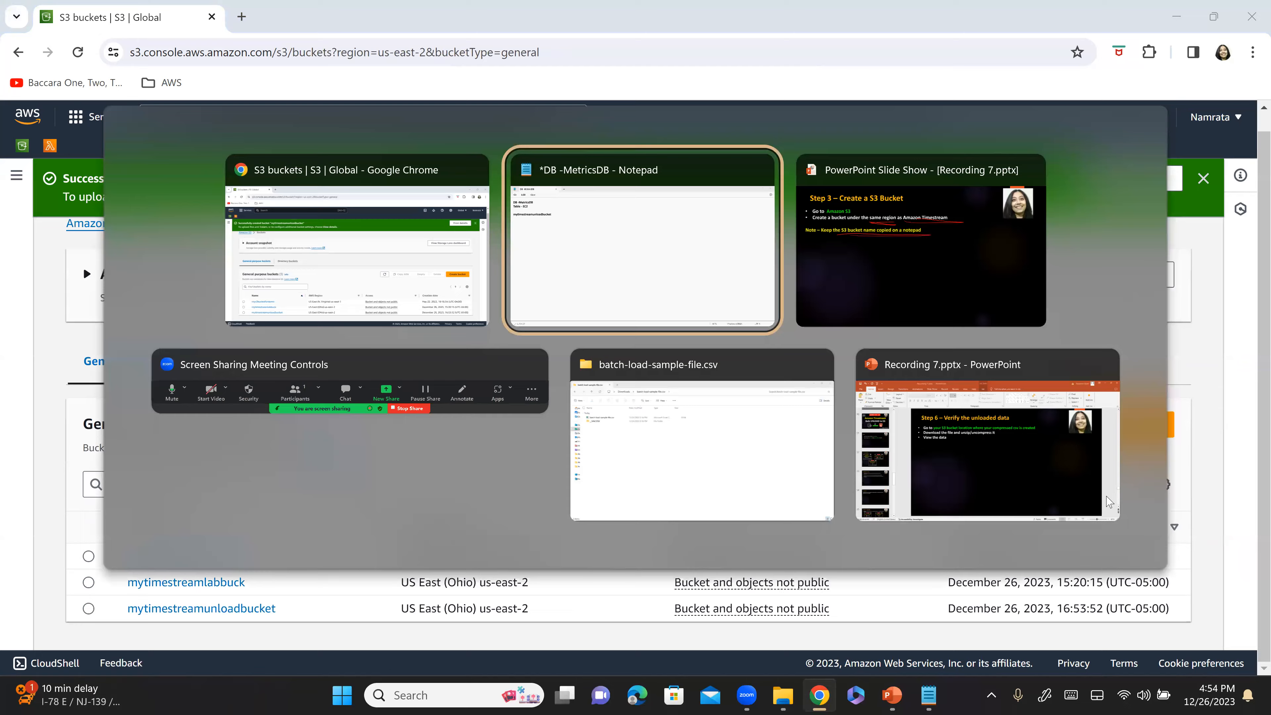
key(Tab)
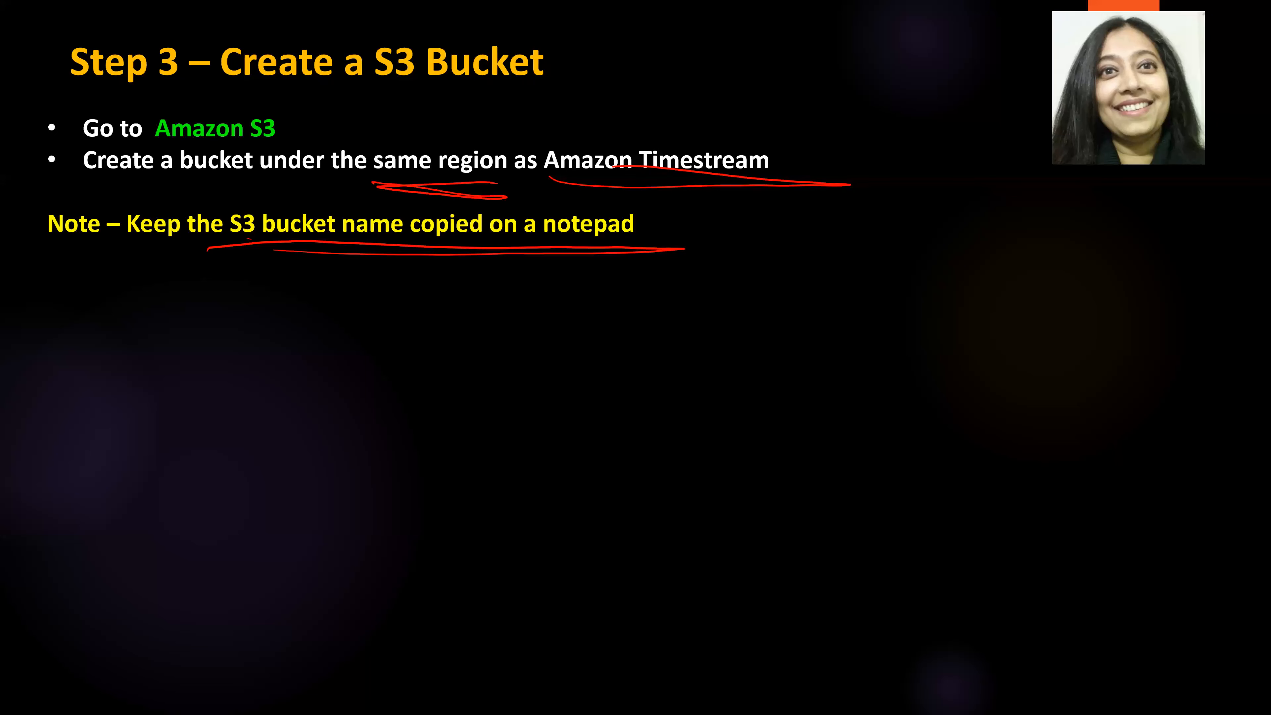
drag(29, 61, 159, 2)
key(Right)
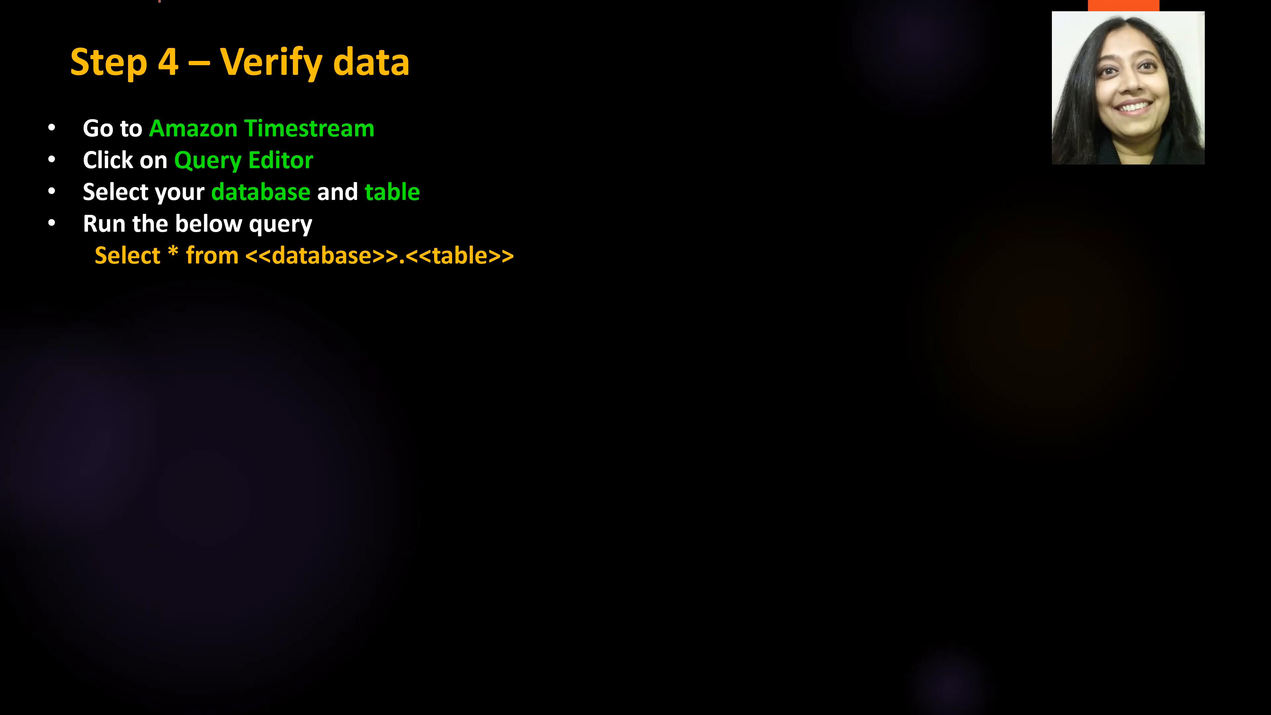
- Return to Chrome, search the AWS services for "times", add Amazon Timestream to the favorites and open it
key(alt+Tab)
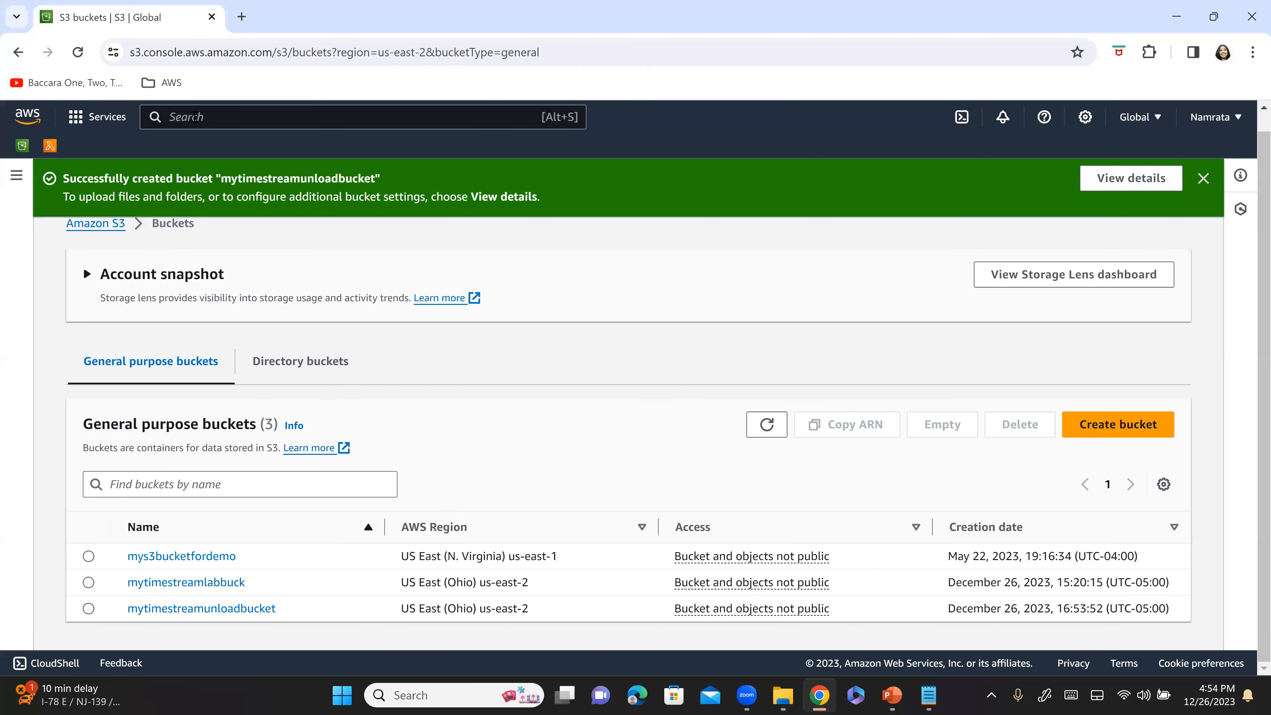
text(time)
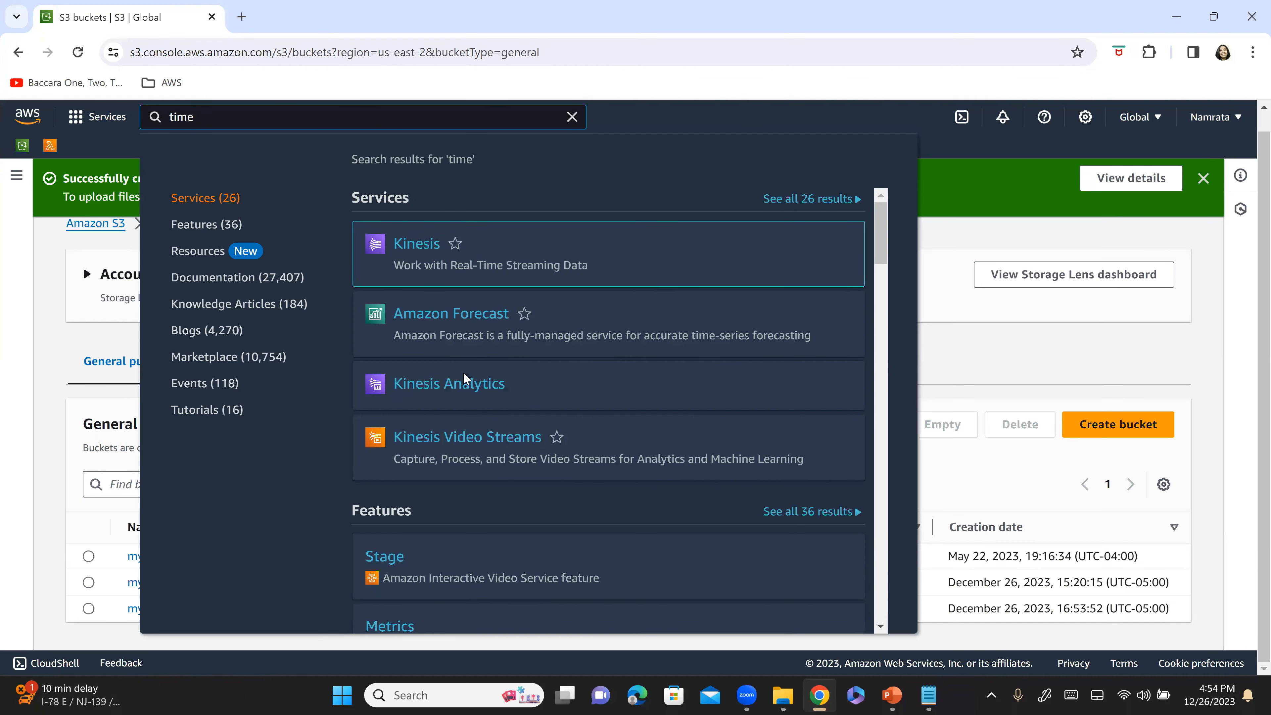
text(s)
click(548, 244)
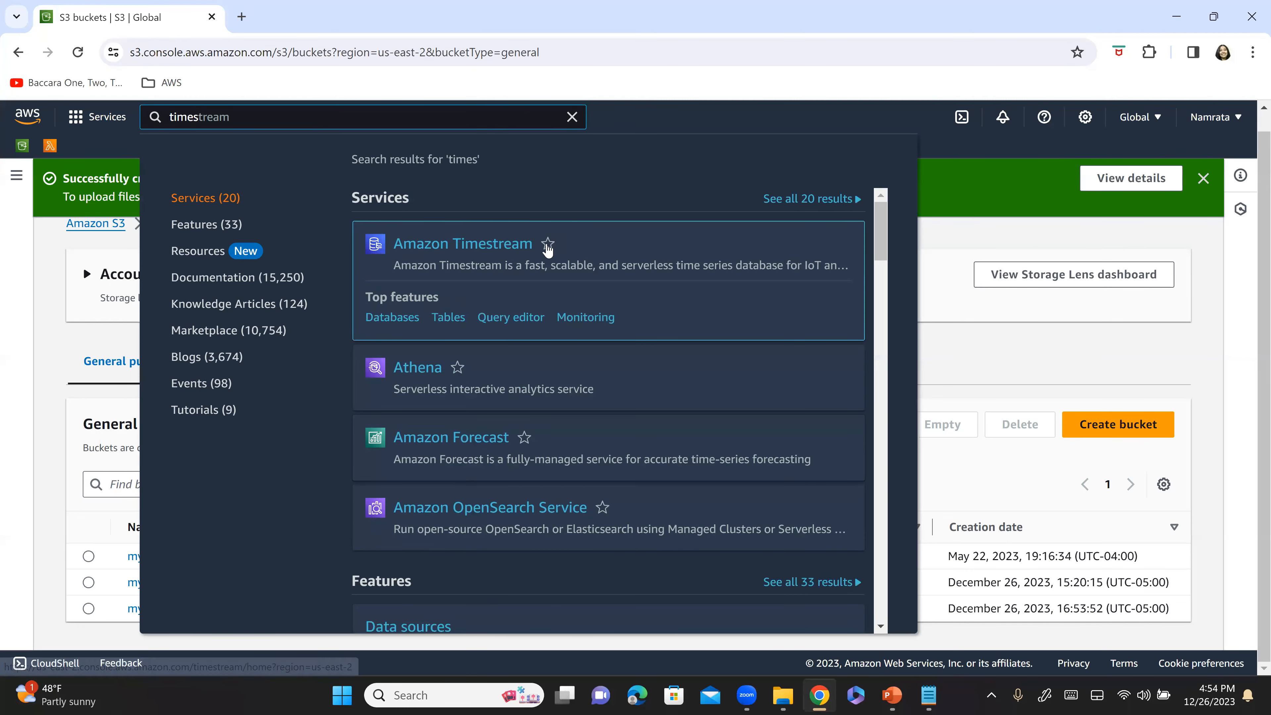
click(423, 249)
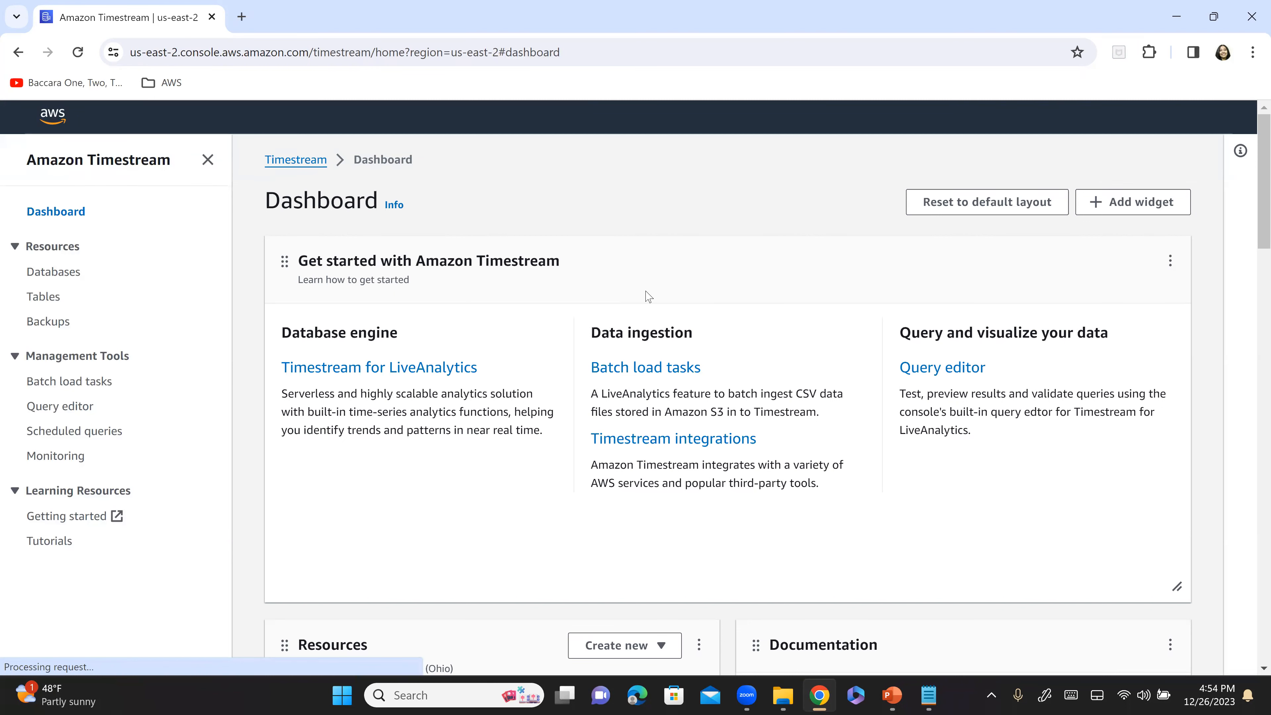
- Open the Timestream query editor and expand the EC2 table in MetricsDB to review its columns
click(73, 410)
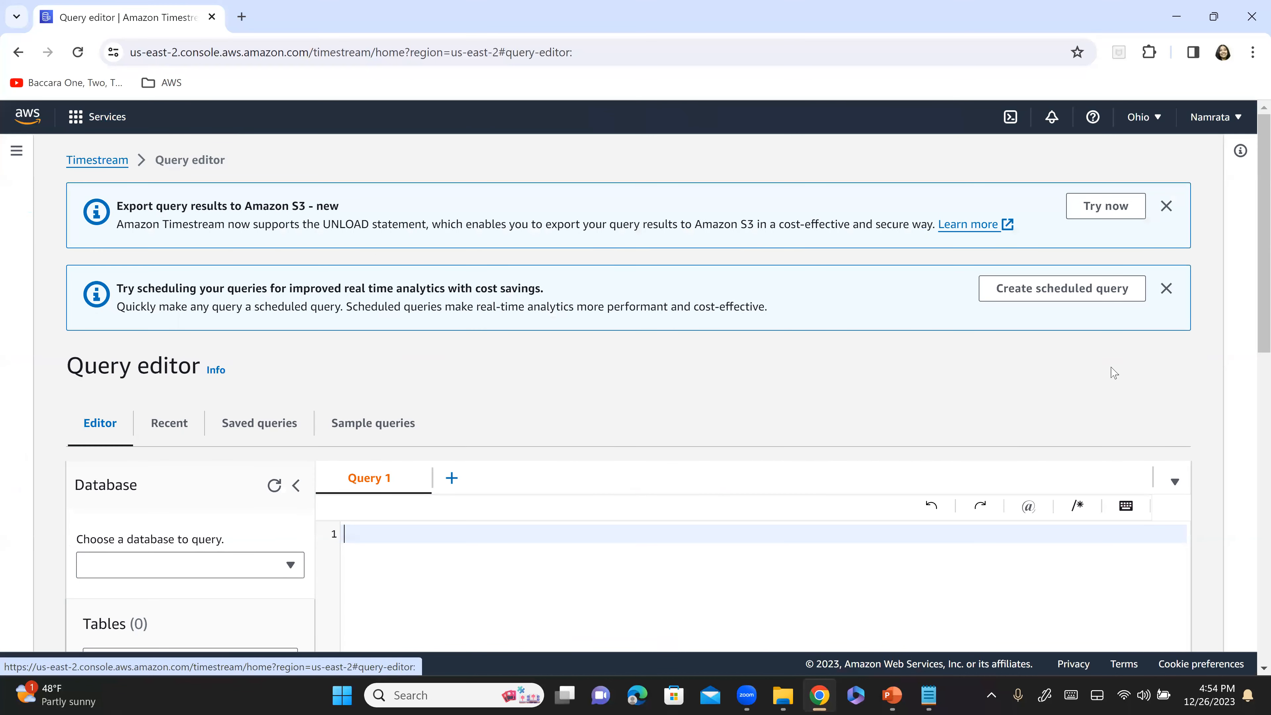
scroll(496, 378, down, 5)
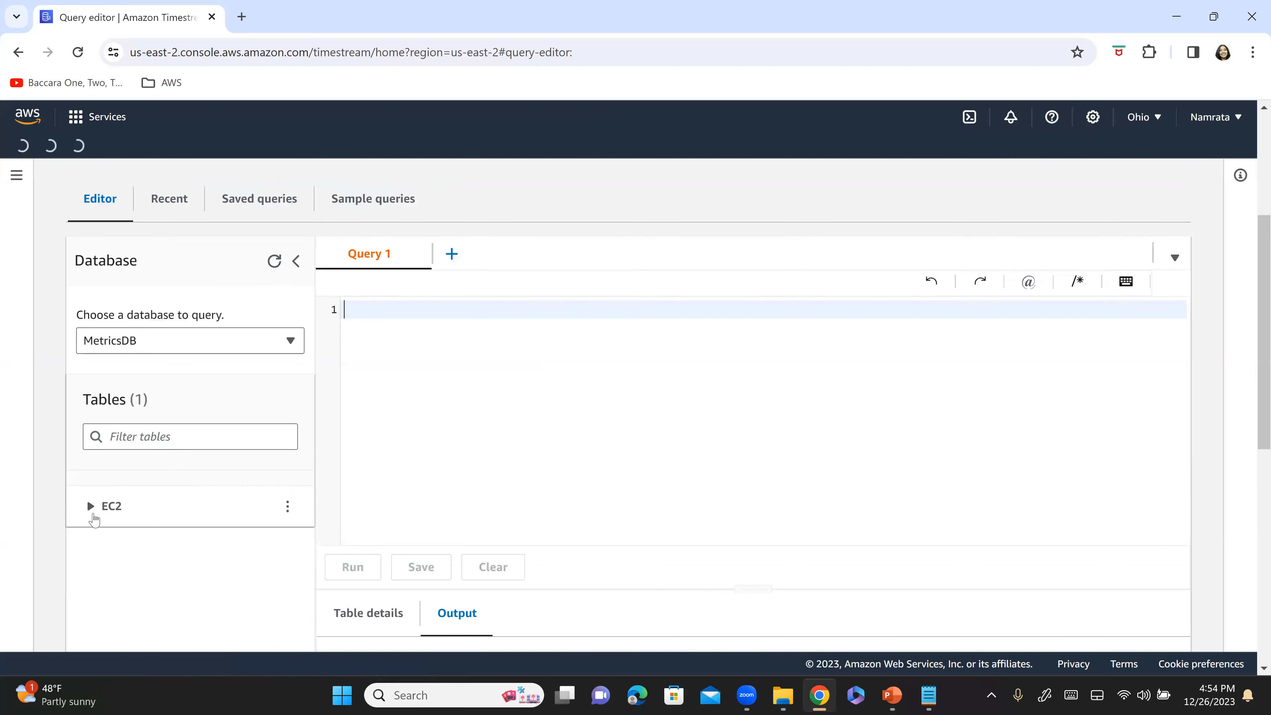
click(91, 508)
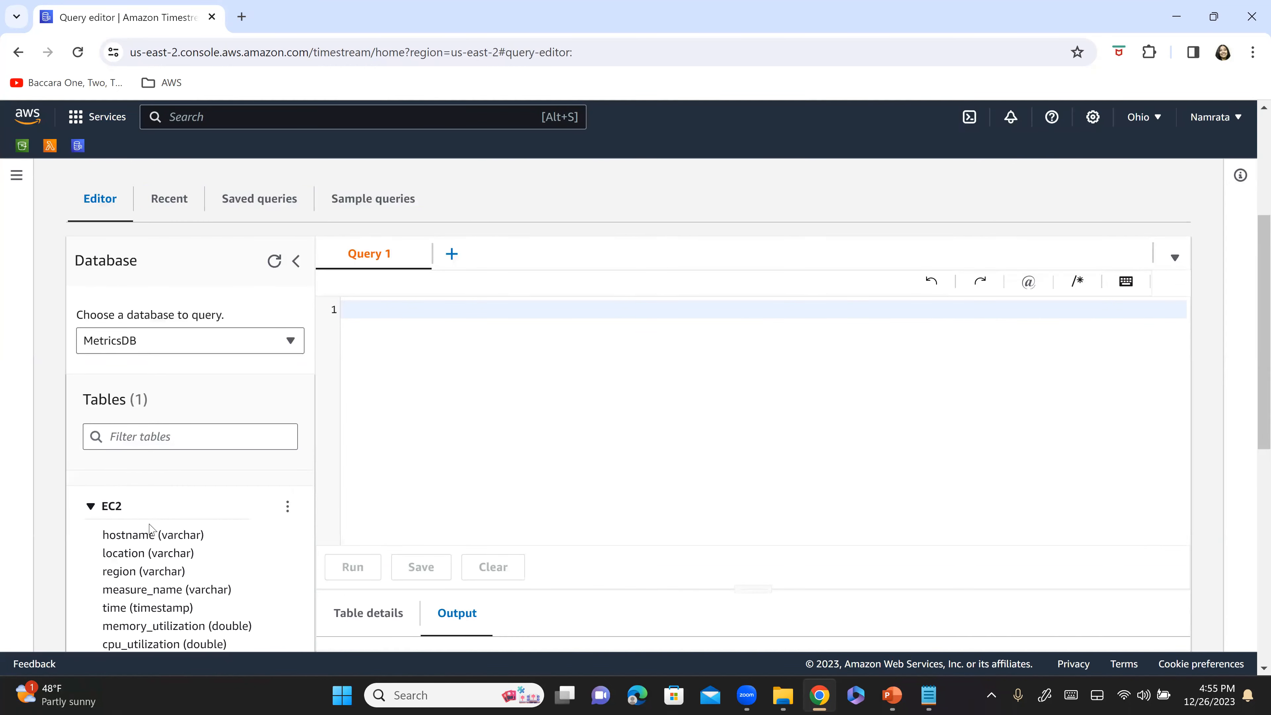
scroll(150, 521, down, 3)
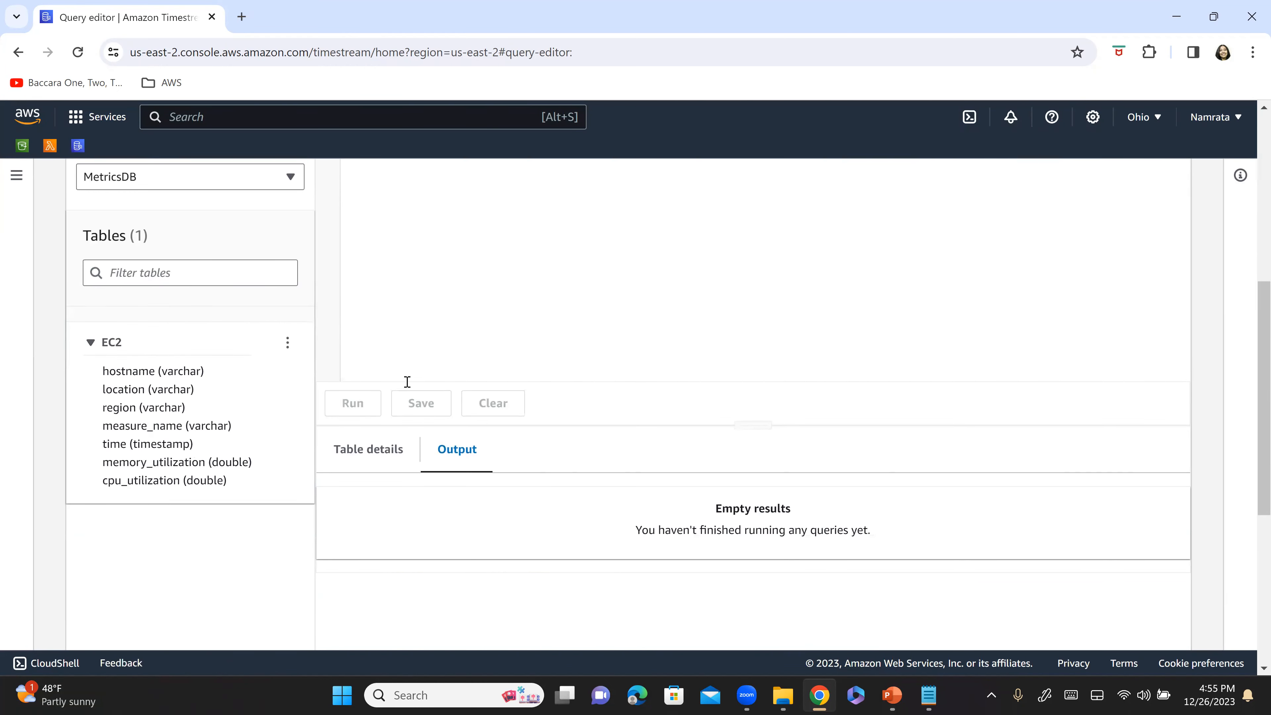
scroll(406, 385, up, 5)
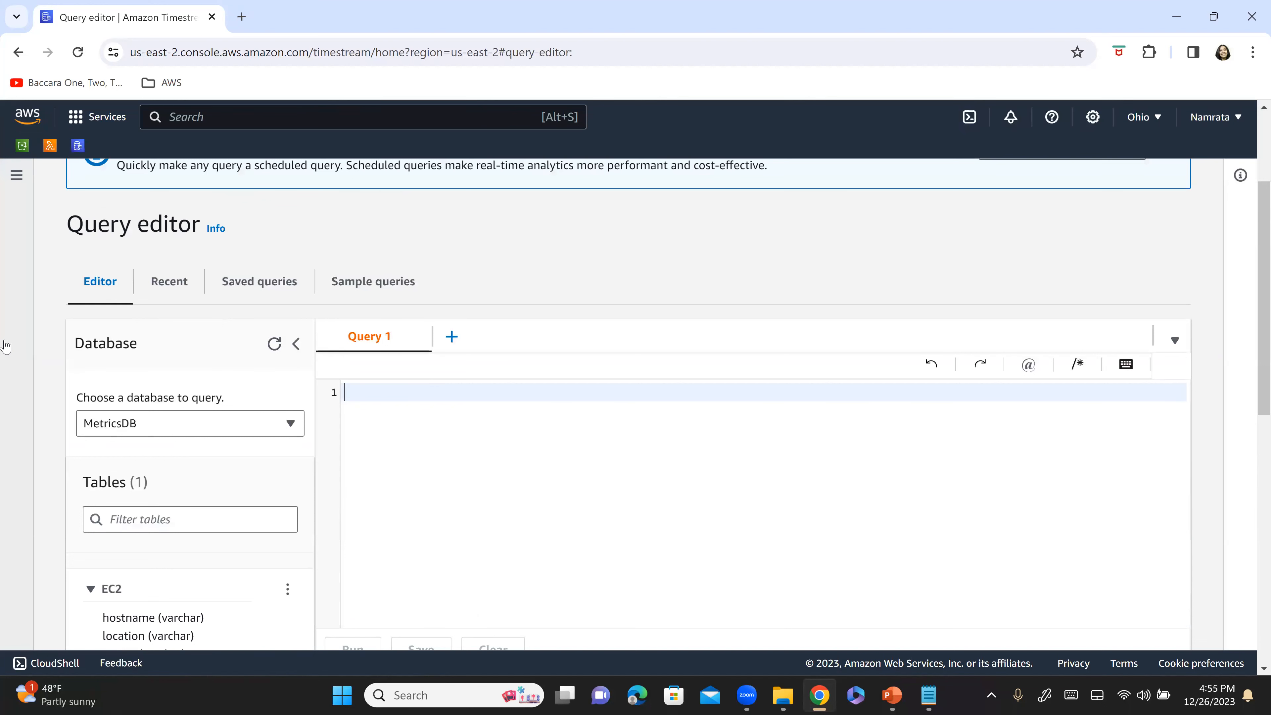
- Write the query select * from "MetricsDB"."EC2" in the Query 1 editor and run it
text(sle)
key(BackSpace)
key(BackSpace)
text(elect )
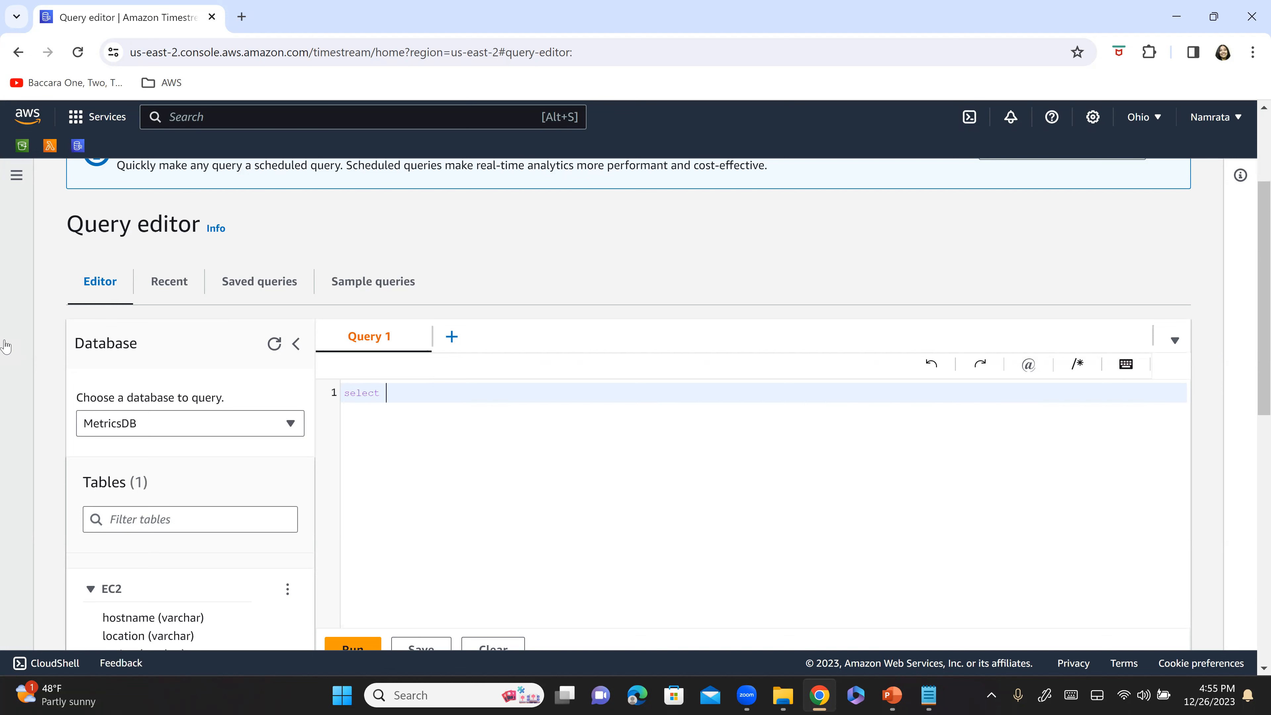
text(* from)
key(Return)
text(.)
key(Return)
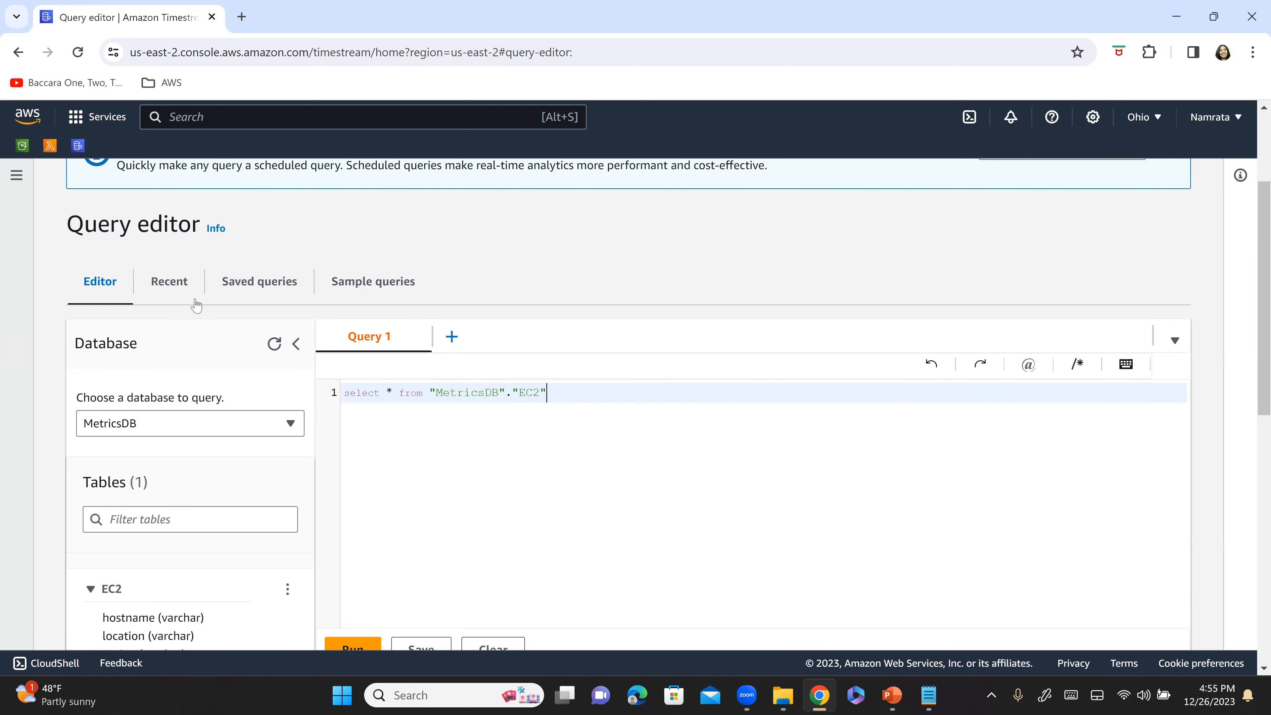
scroll(220, 313, down, 3)
click(343, 496)
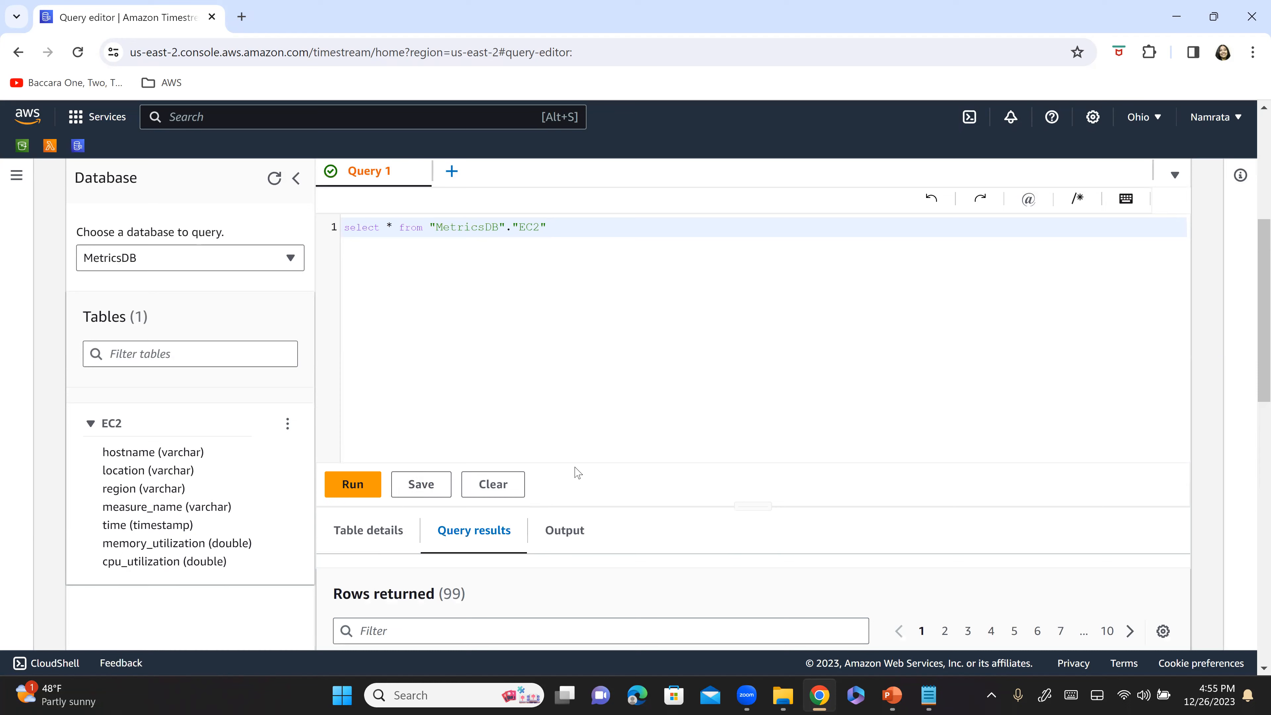
- Check the returned row count, switch to the PowerPoint slide show and advance to the "Step 5 – Unload data" slide
scroll(452, 508, down, 1)
double_click(452, 508)
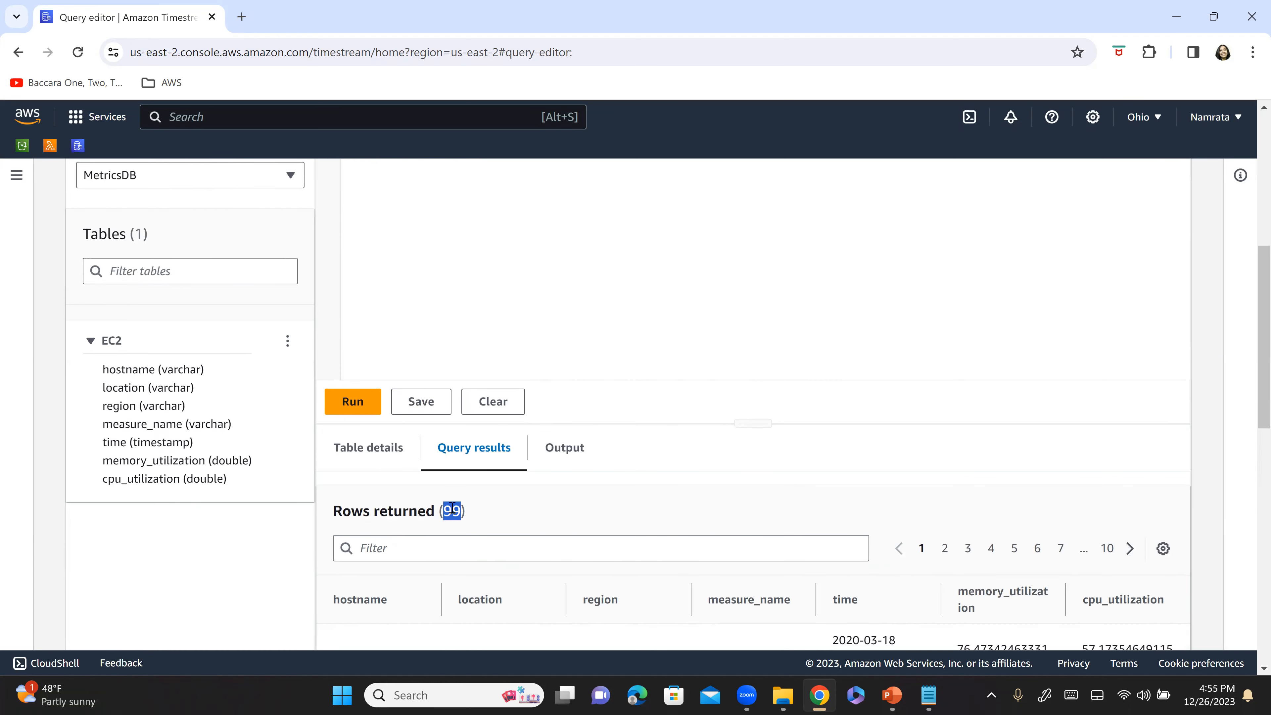
key(alt+Tab)
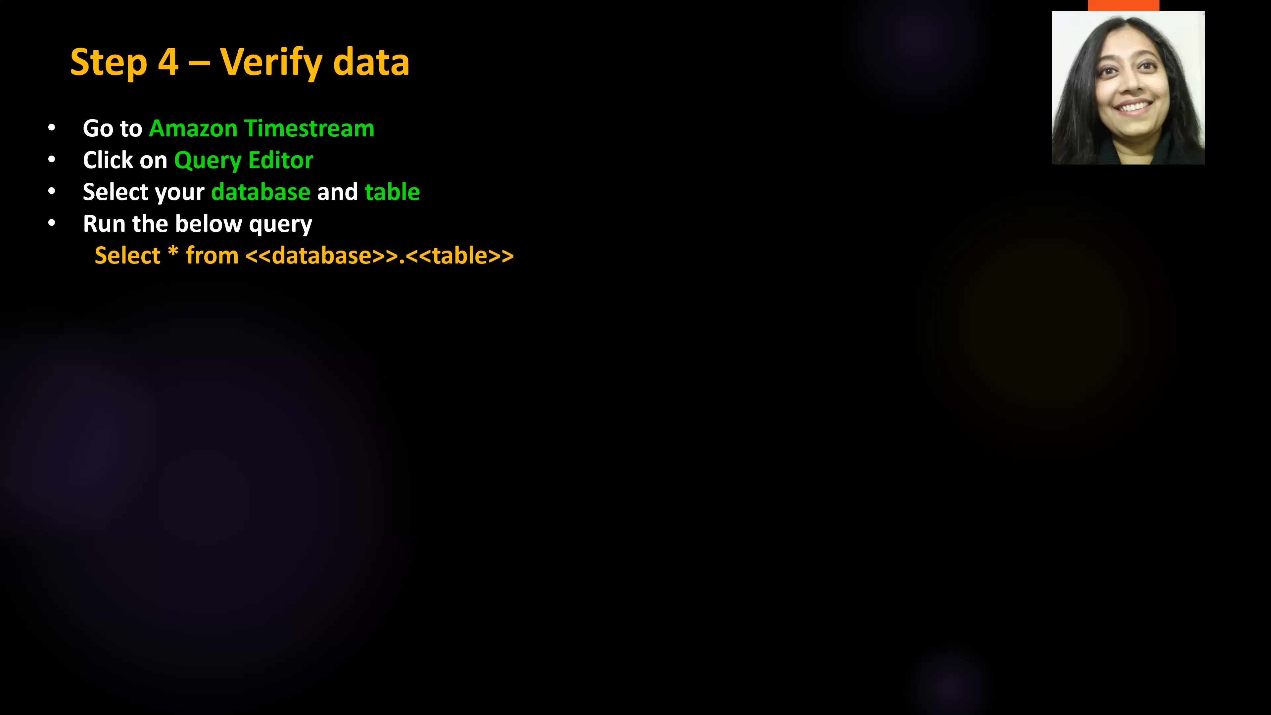
drag(21, 90, 125, 30)
key(Right)
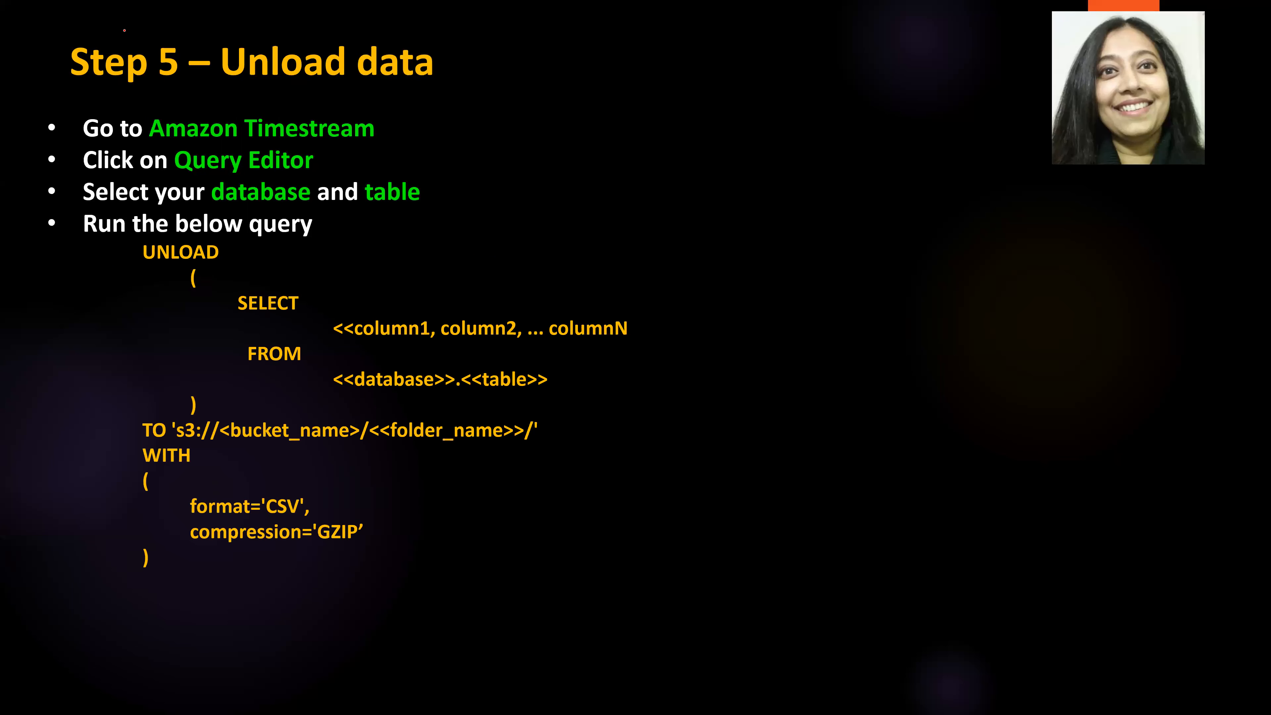
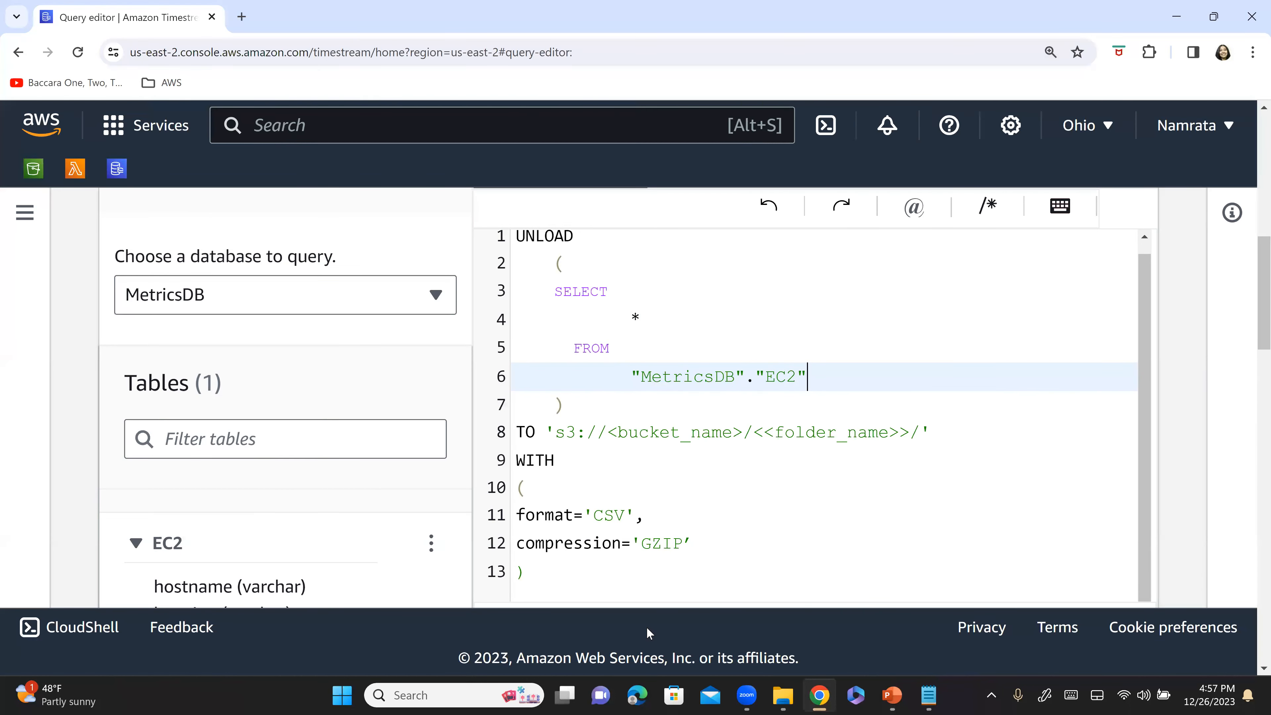
- Copy mytimestreamunloadbucket from the Notepad notes and replace the <bucket_name> placeholder in the Chrome UNLOAD query with it
click(932, 698)
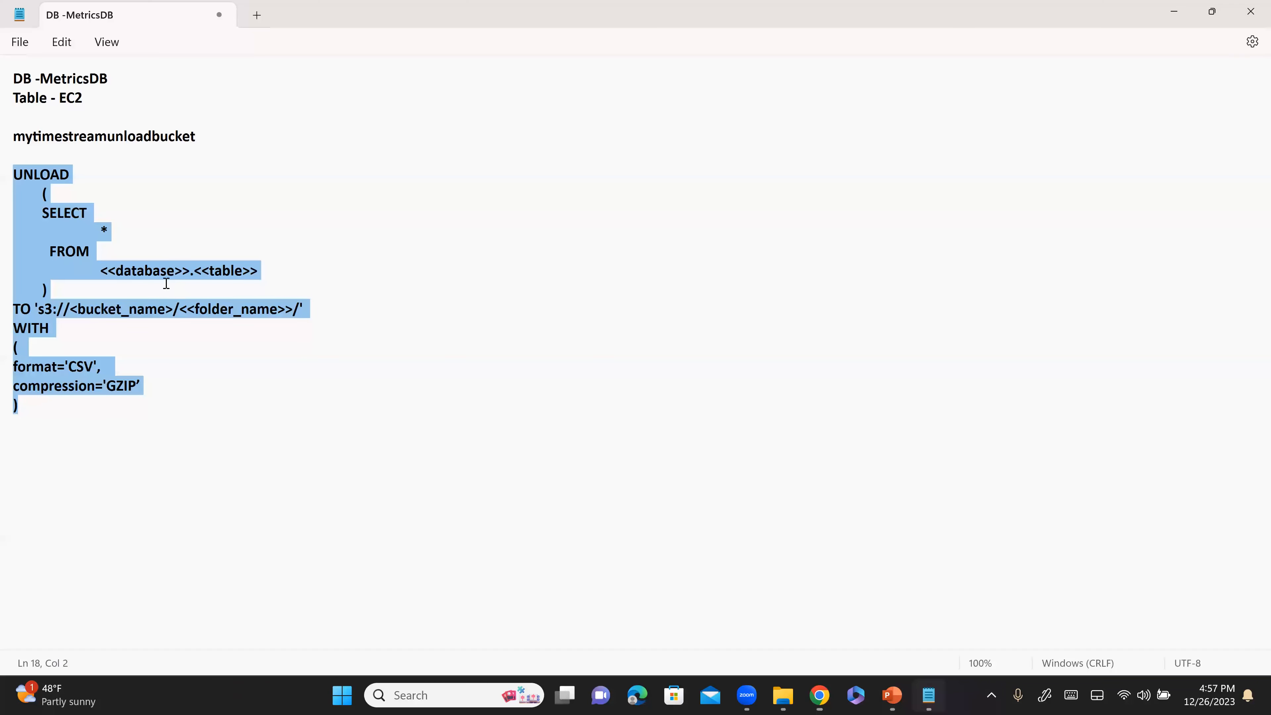
click(204, 136)
drag(56, 134, 7, 133)
key(ctrl+c)
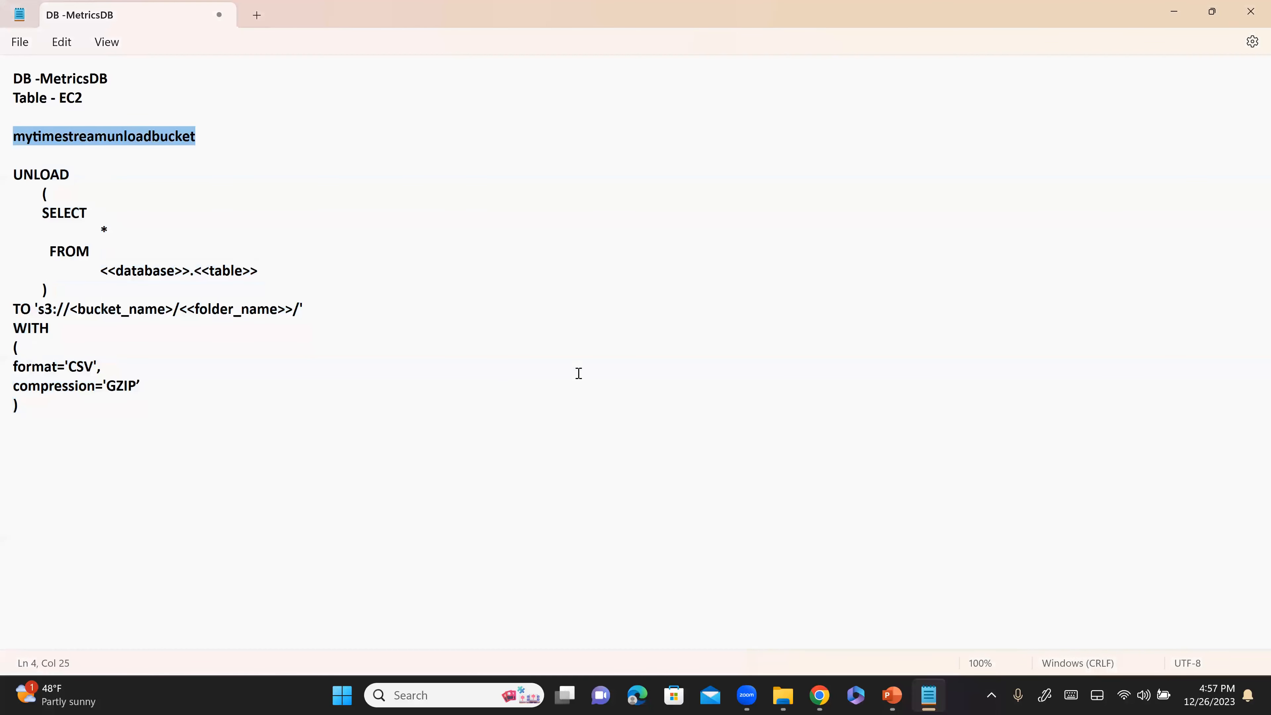
key(alt+Tab)
click(609, 432)
drag(608, 432, 742, 429)
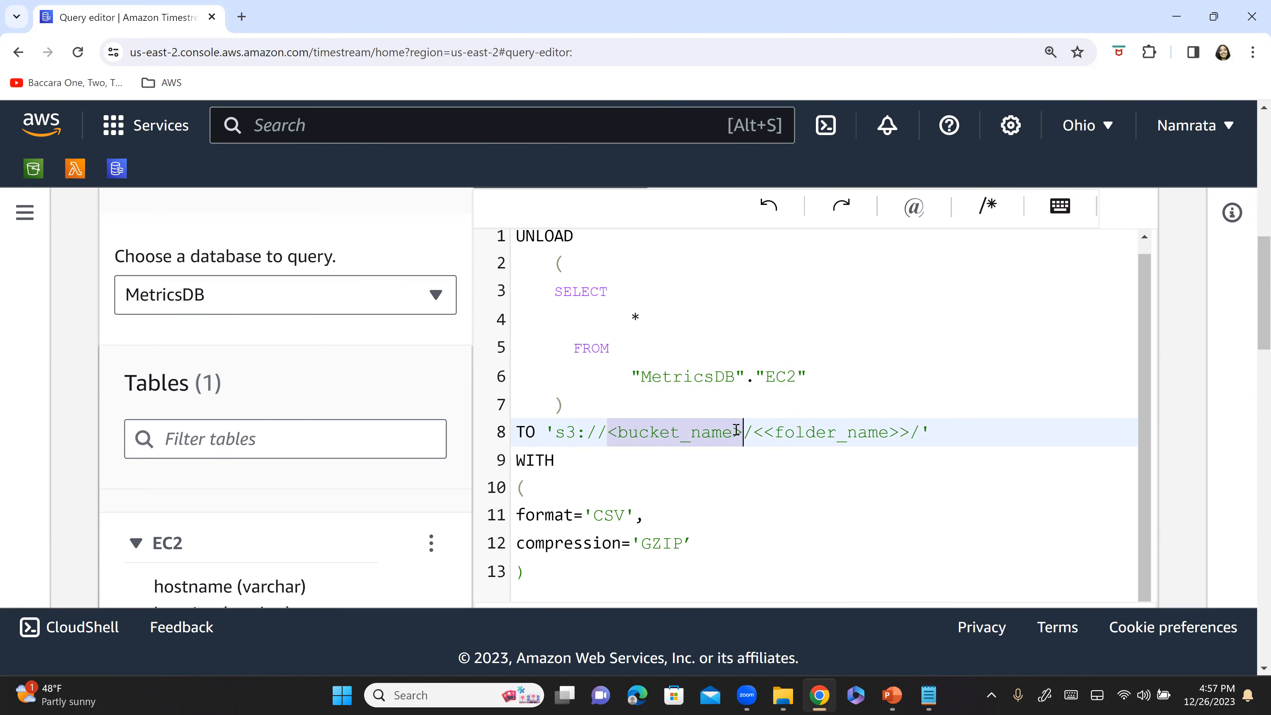
key(ctrl+v)
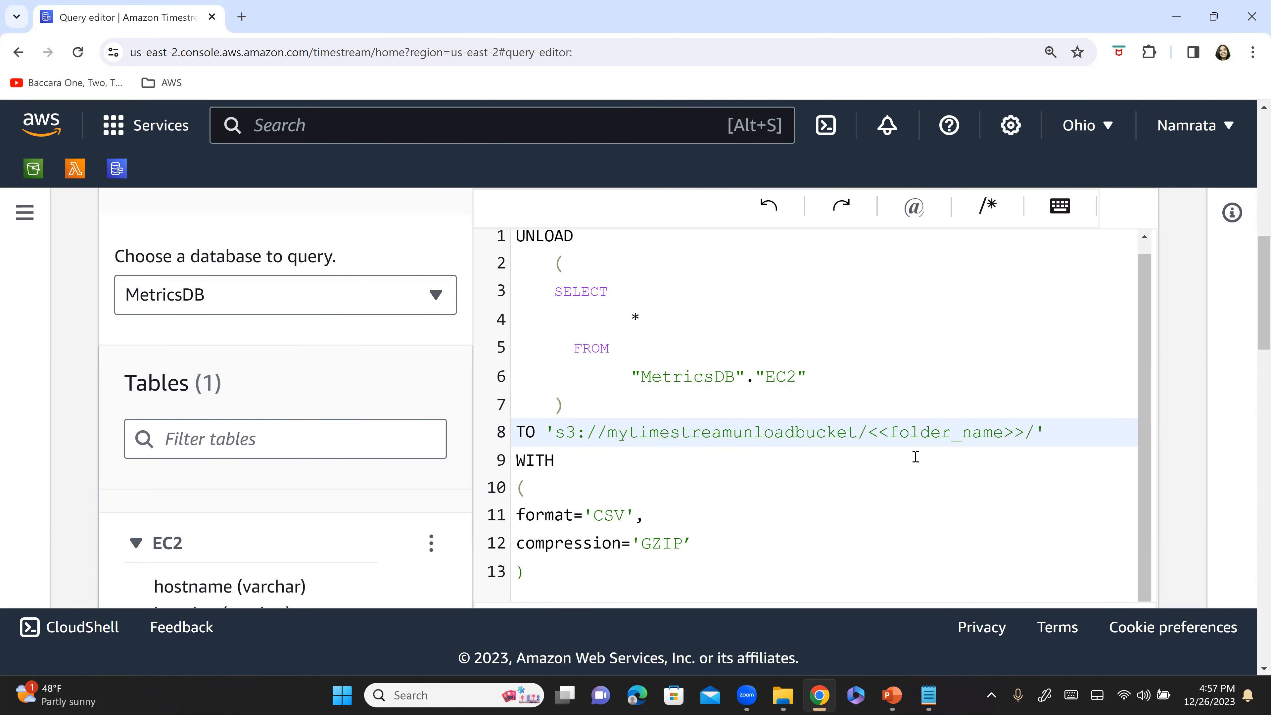
- Remove the <<folder_name>> placeholder so the query's target path reads 's3://mytimestreamunloadbucket/'
shift+click(1022, 431)
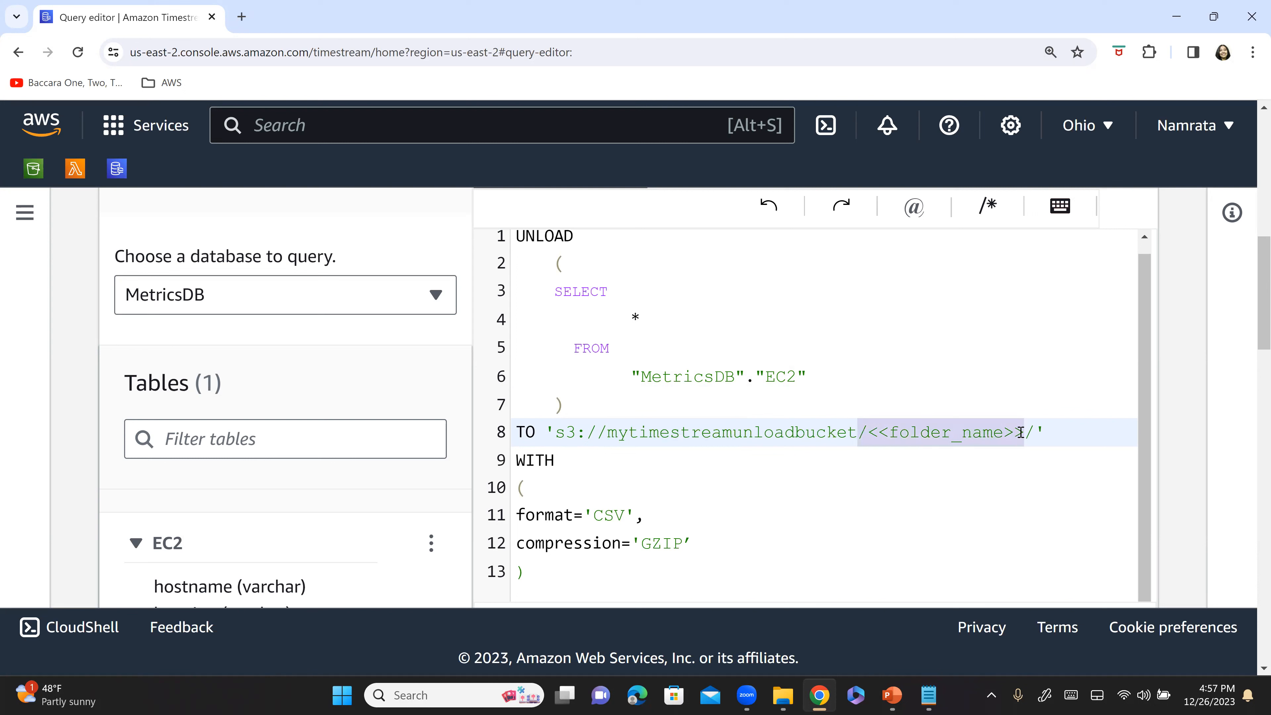
key(BackSpace)
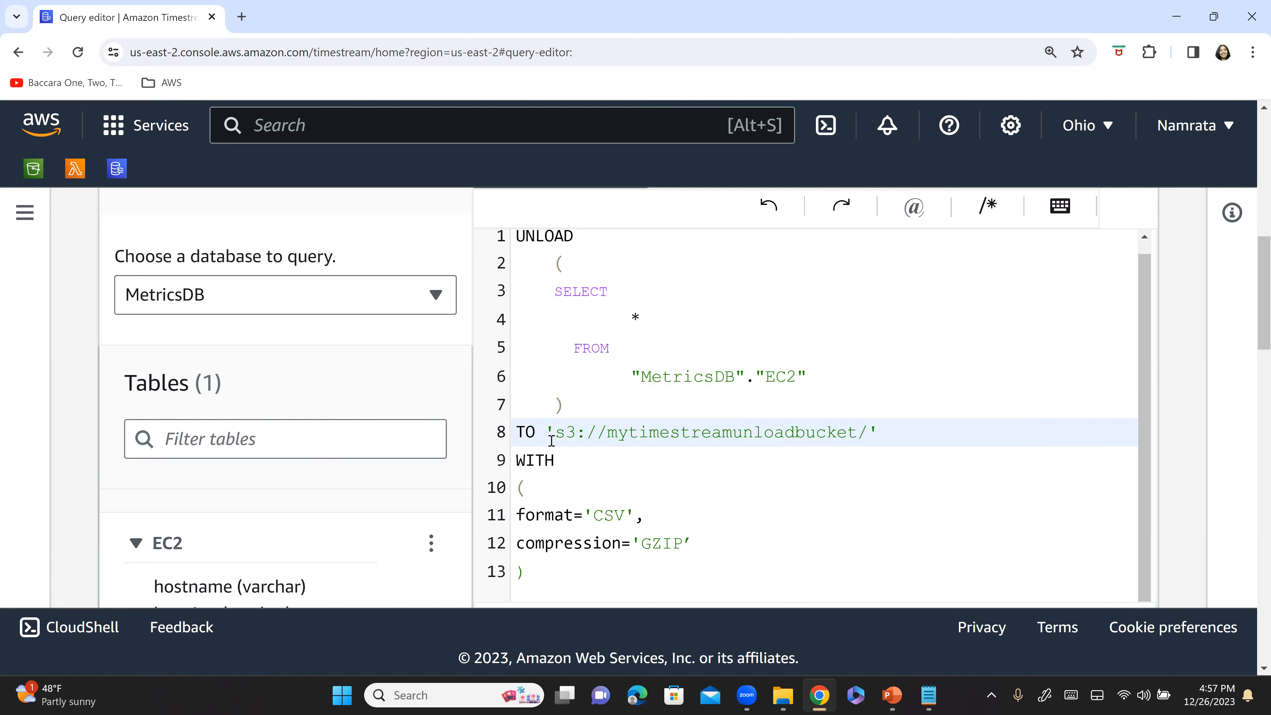
click(528, 516)
click(701, 541)
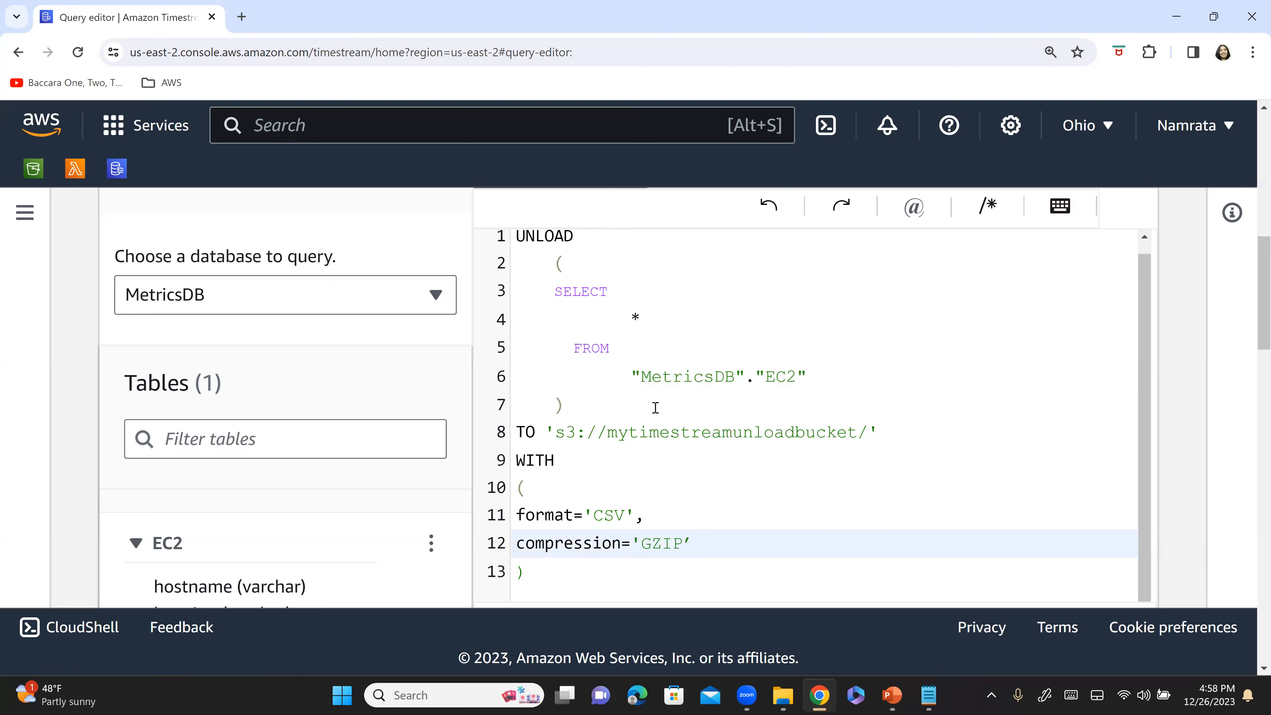
- Reset the page zoom to its earlier size and run the UNLOAD query
key(ctrl+plus)
key(ctrl+minus)
key(ctrl+minus)
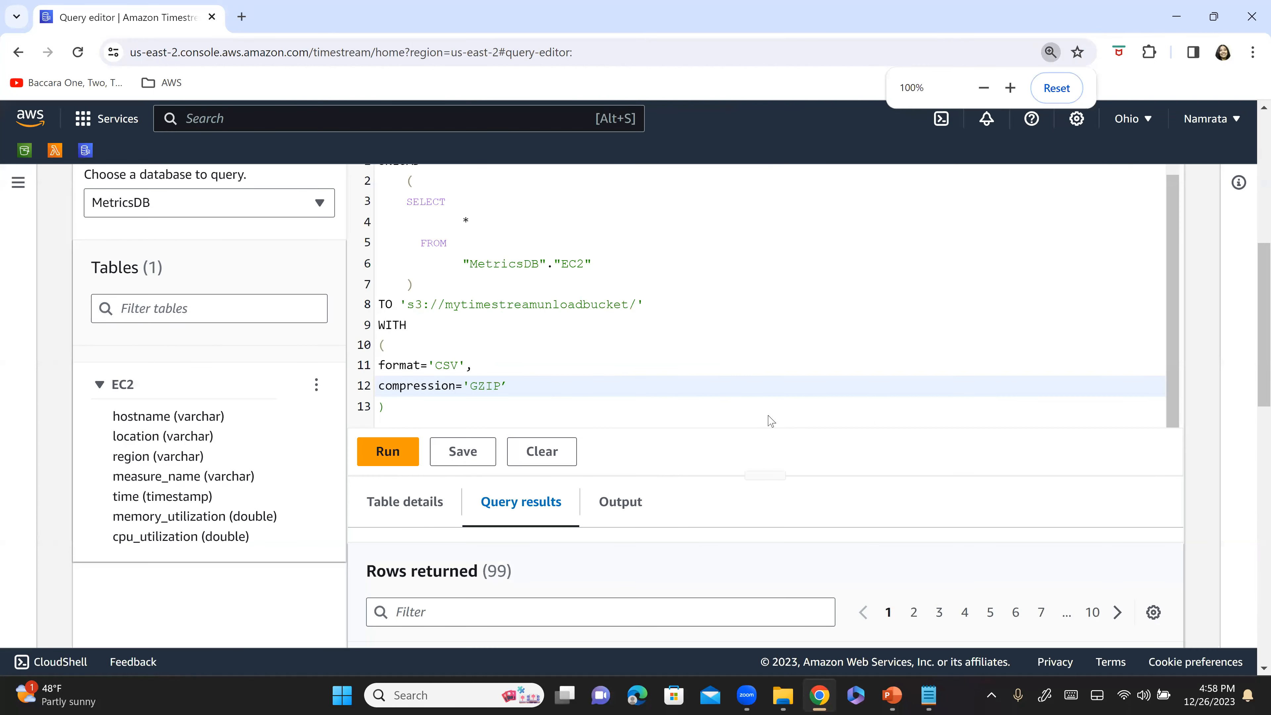
key(ctrl+minus)
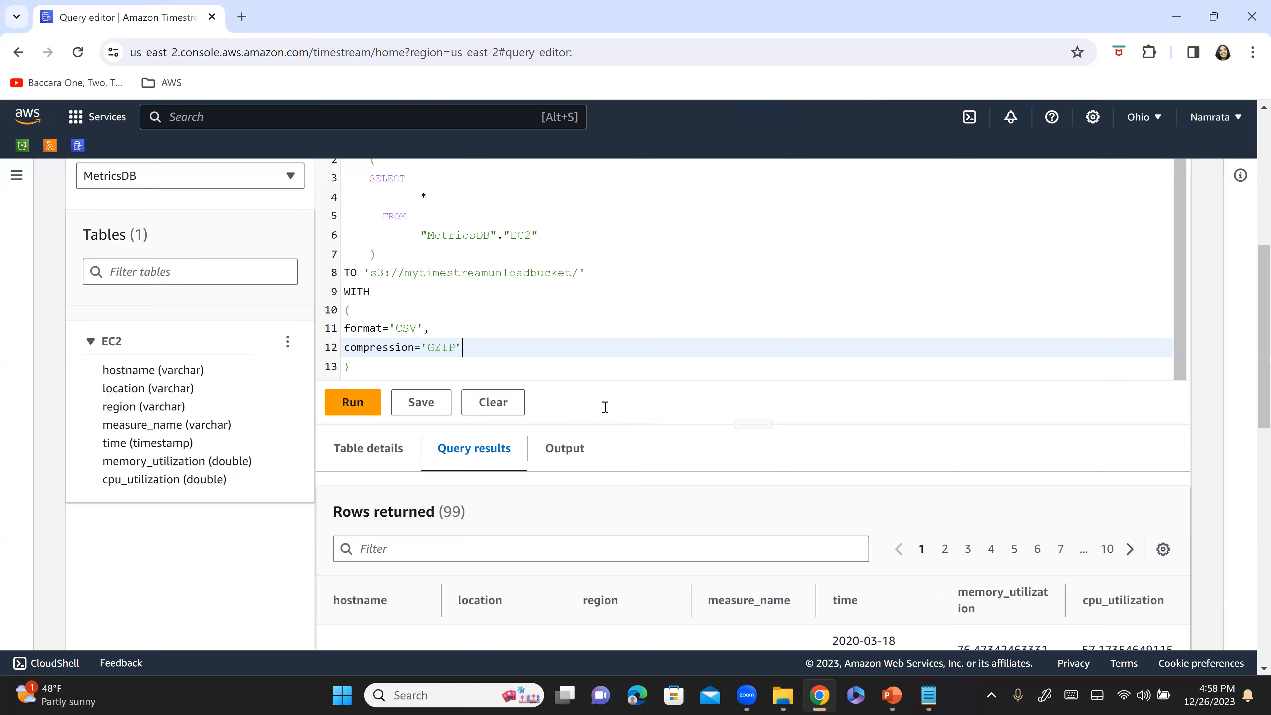
scroll(723, 406, up, 5)
scroll(489, 443, down, 3)
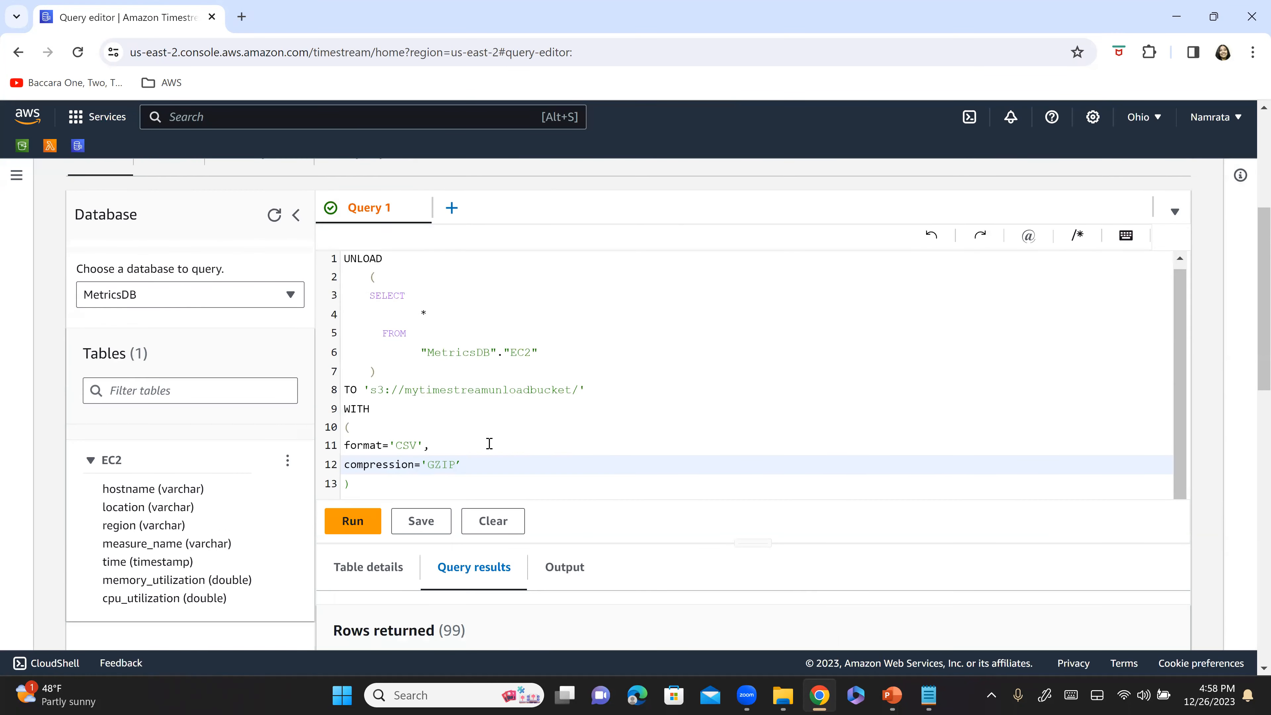
scroll(490, 443, down, 1)
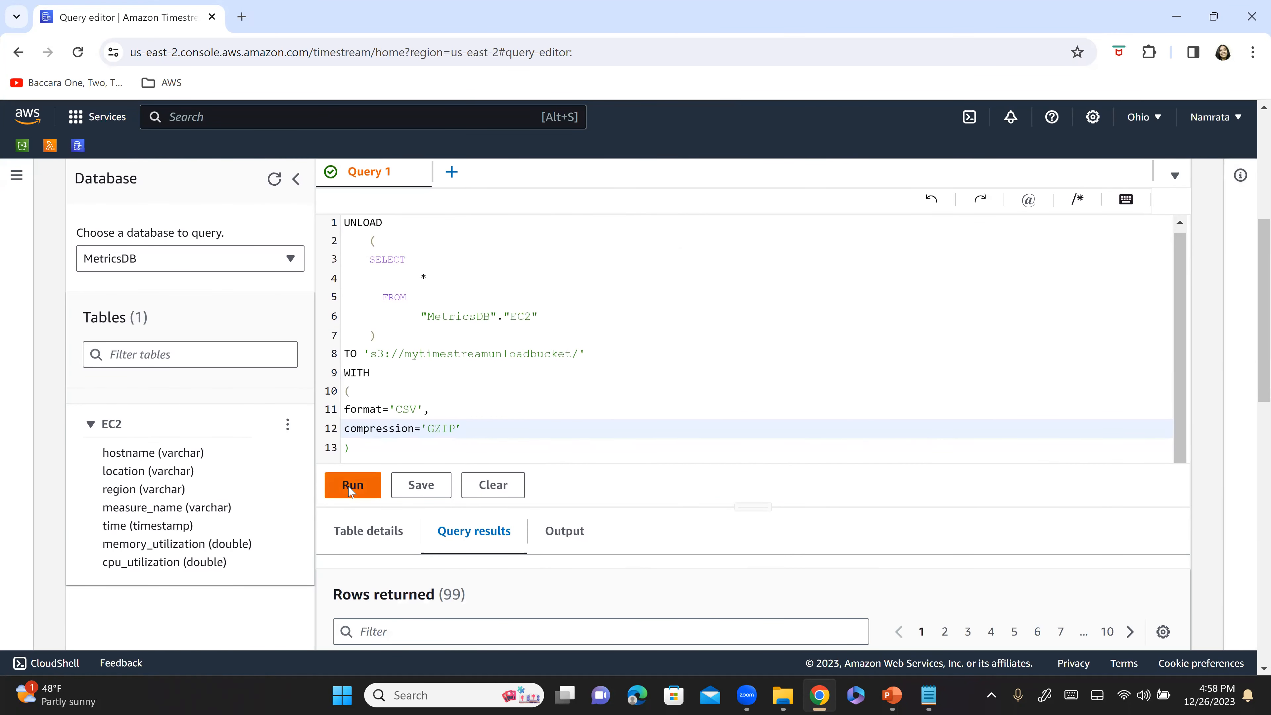
click(350, 487)
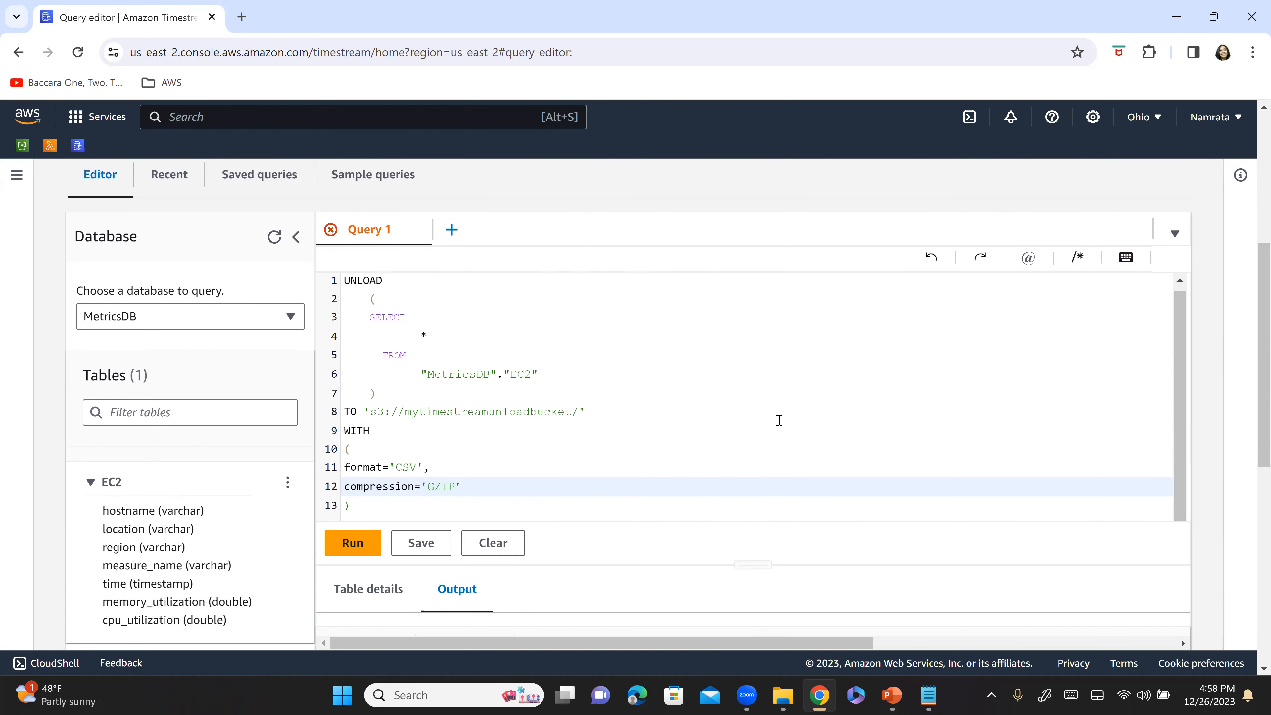
- Examine the output entry of the UNLOAD run, view its full statement and close it
scroll(769, 489, down, 3)
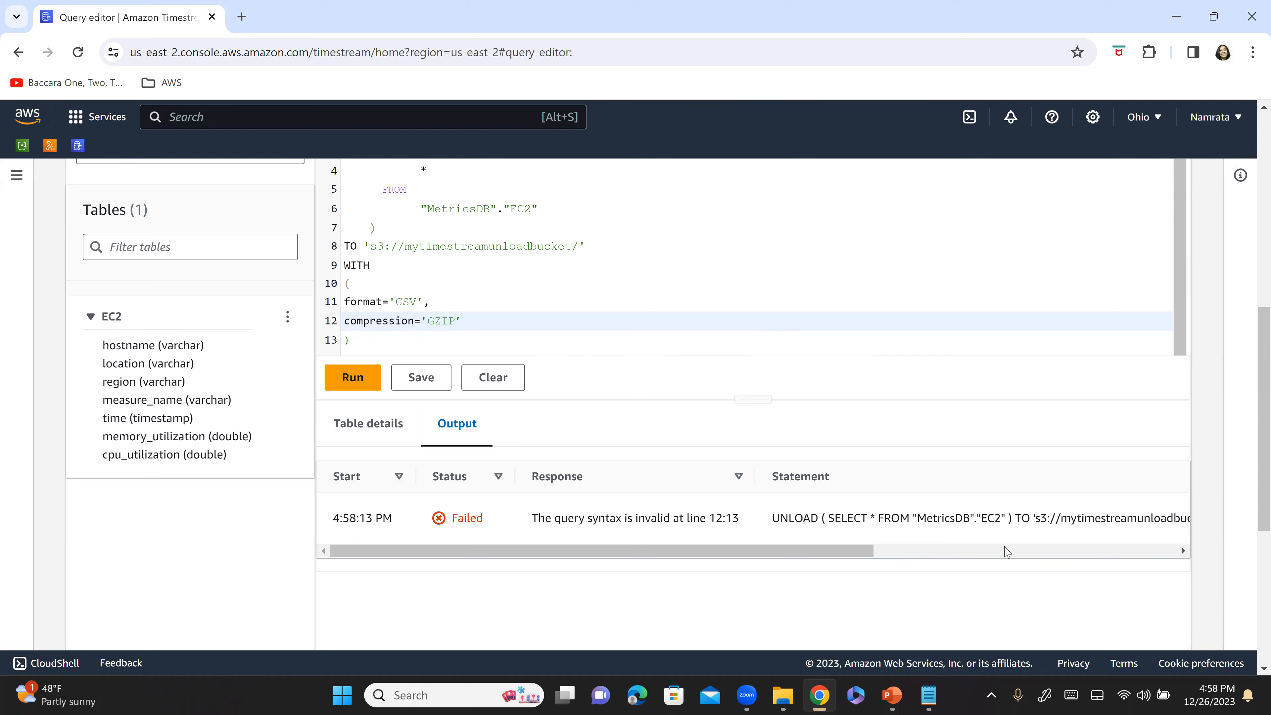
drag(849, 549, 1014, 550)
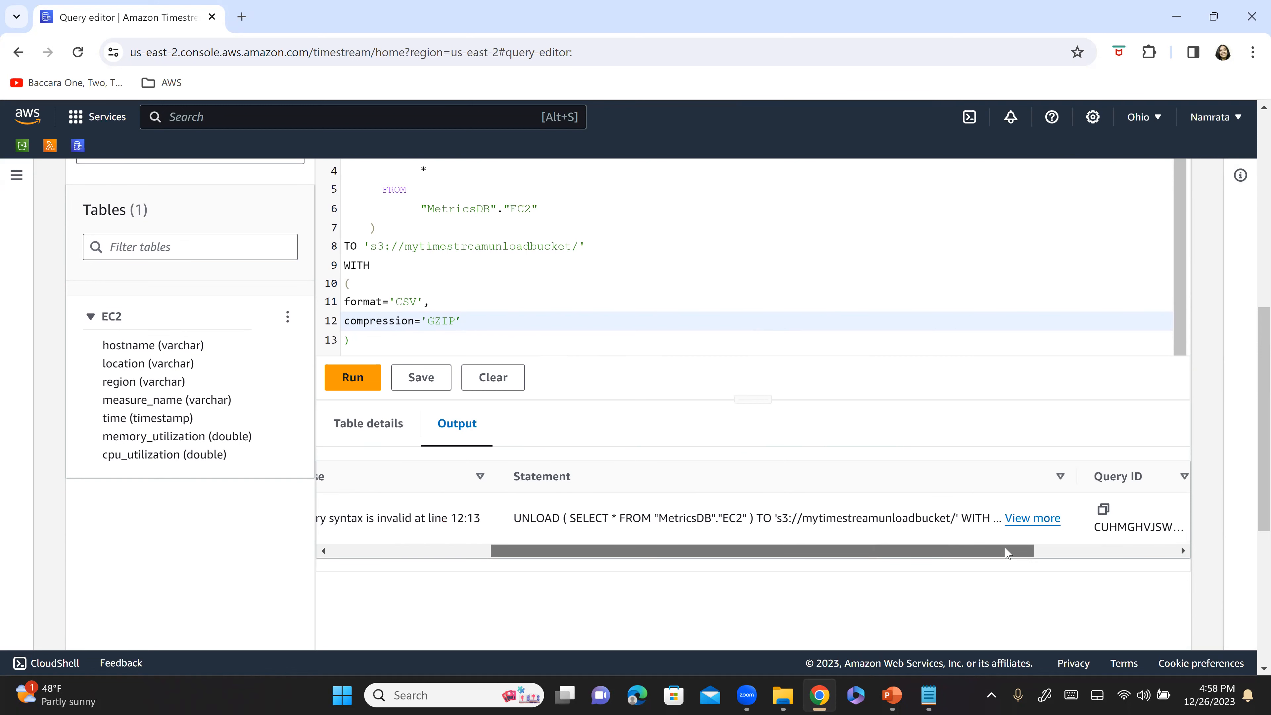
click(1026, 517)
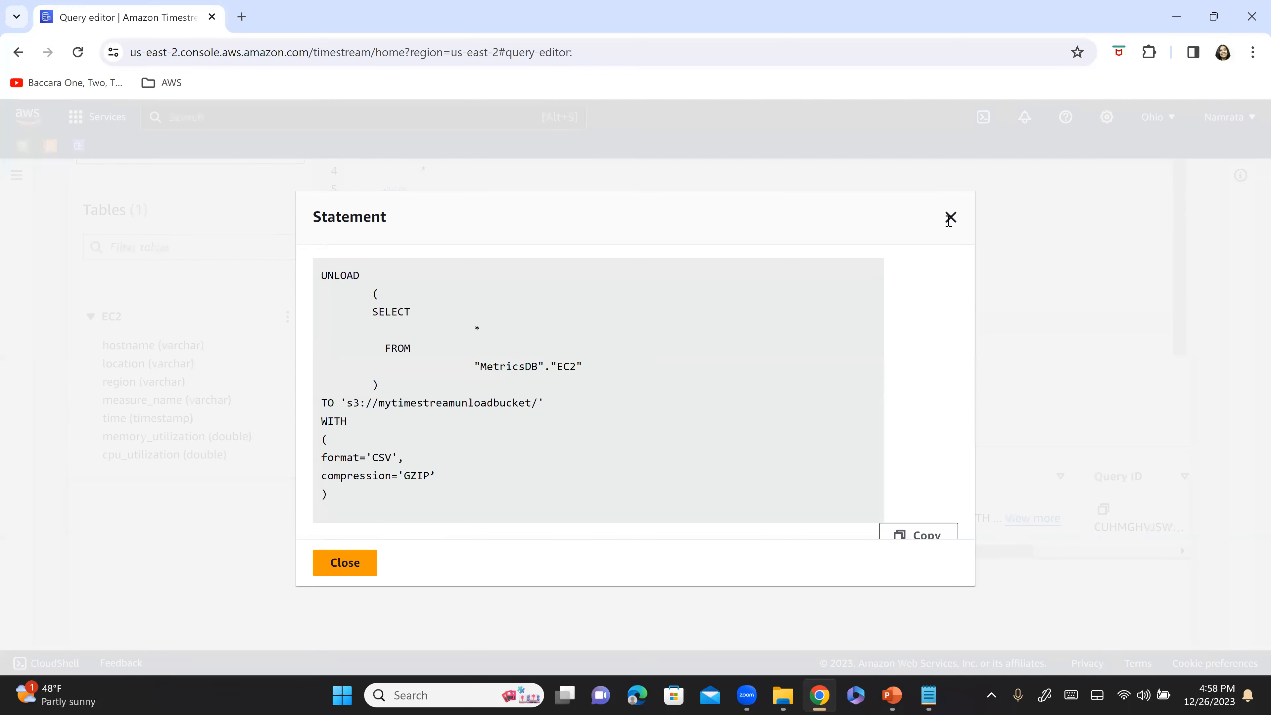
key(Escape)
- Join the inner query's separate lines into the single line SELECT * FROM "MetricsDB"."EC2"
click(453, 259)
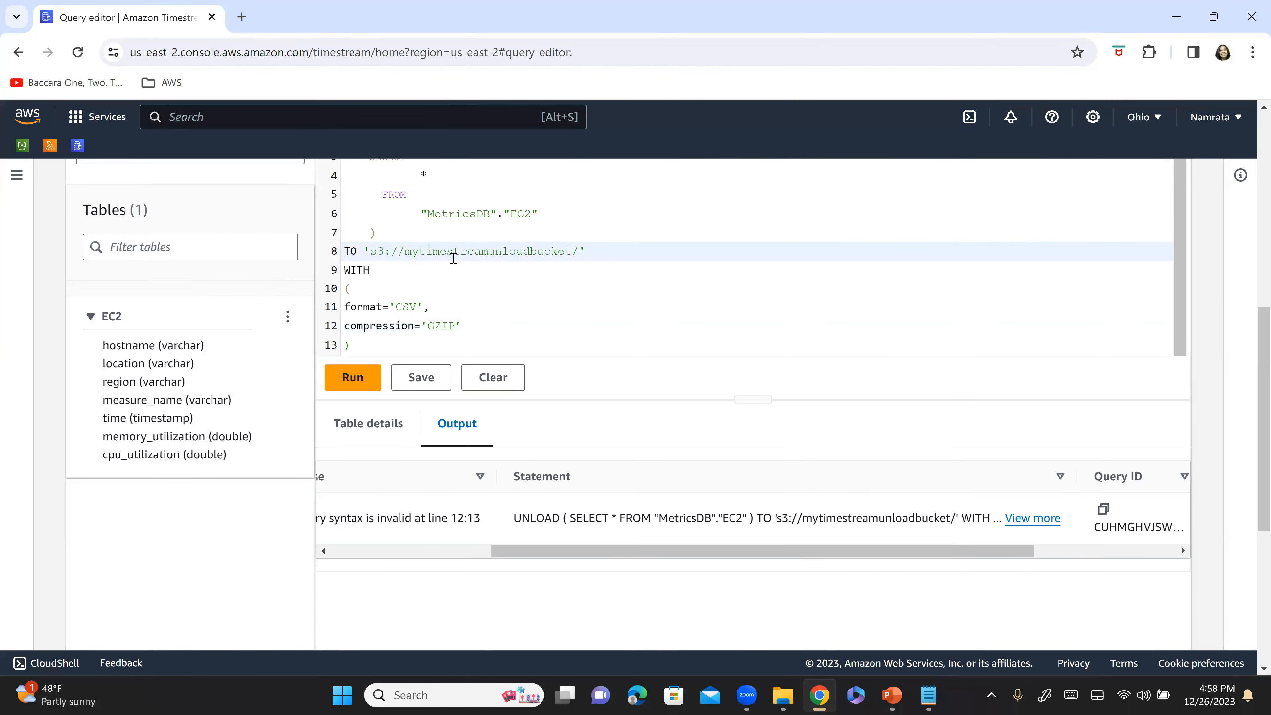
scroll(454, 411, up, 5)
click(443, 411)
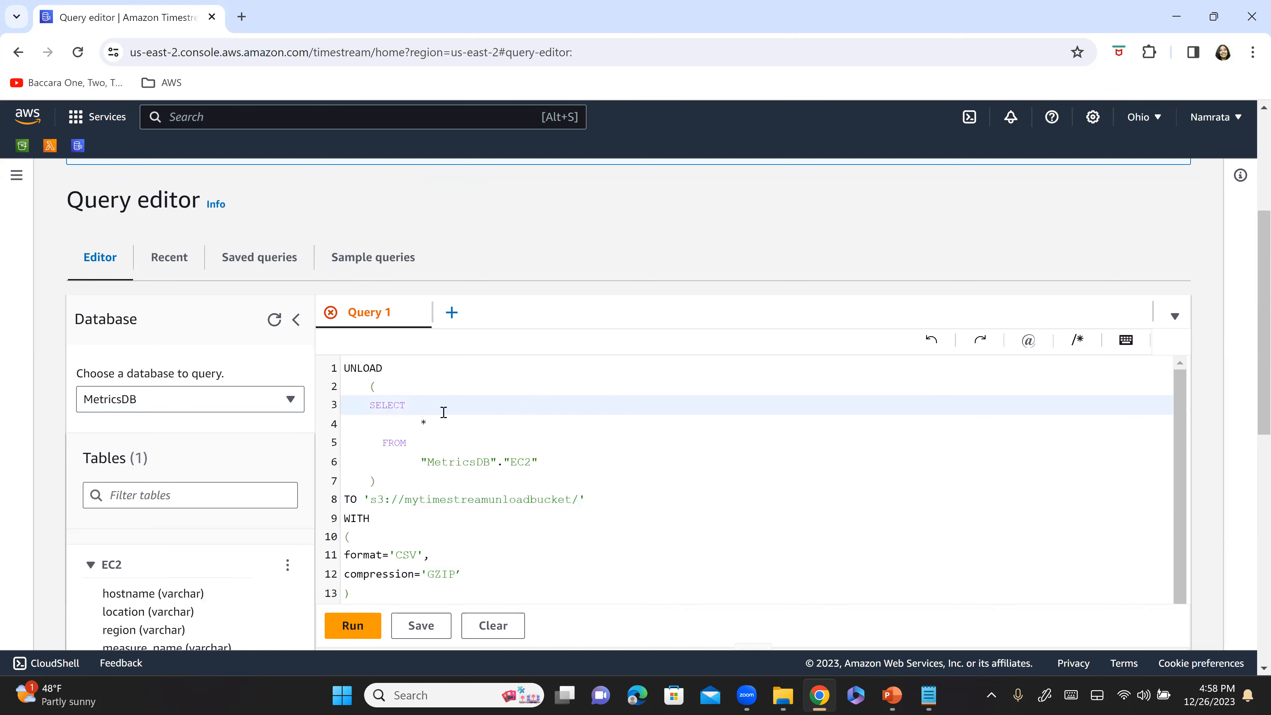
key(Delete)
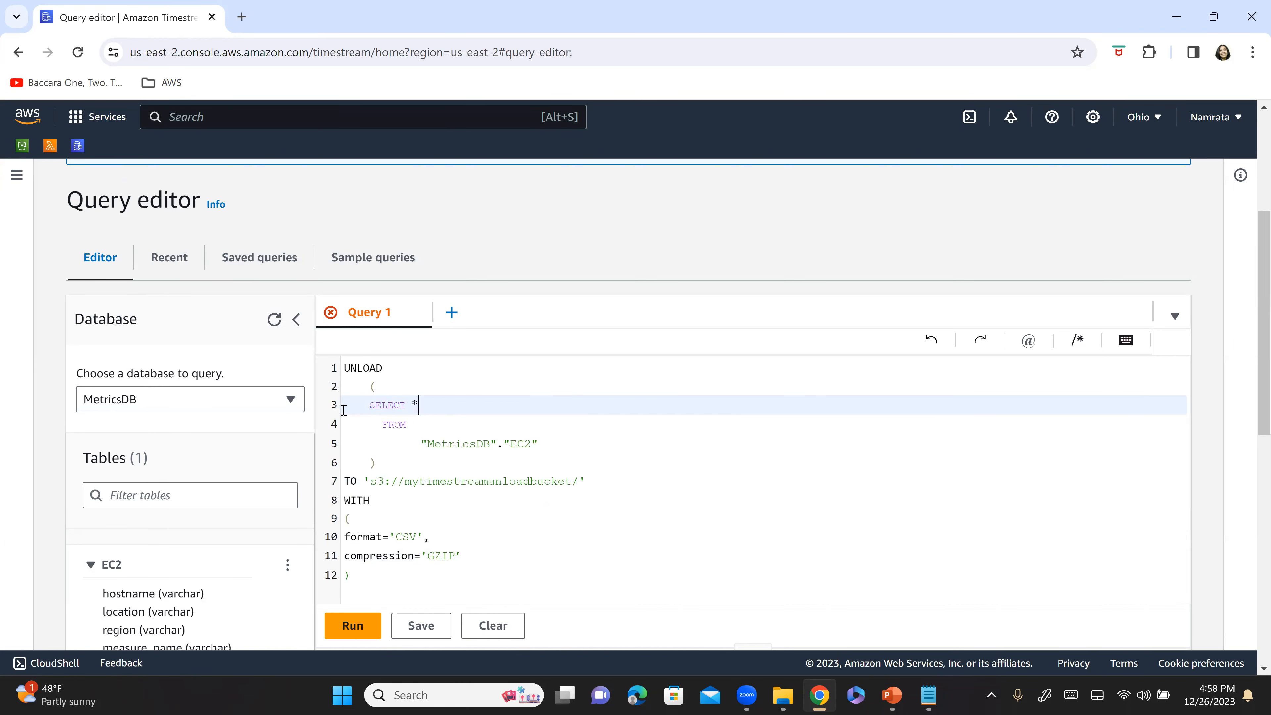
key(Delete)
key(Delete)
key(Delete)
key(Delete)
key(Delete)
key(Delete)
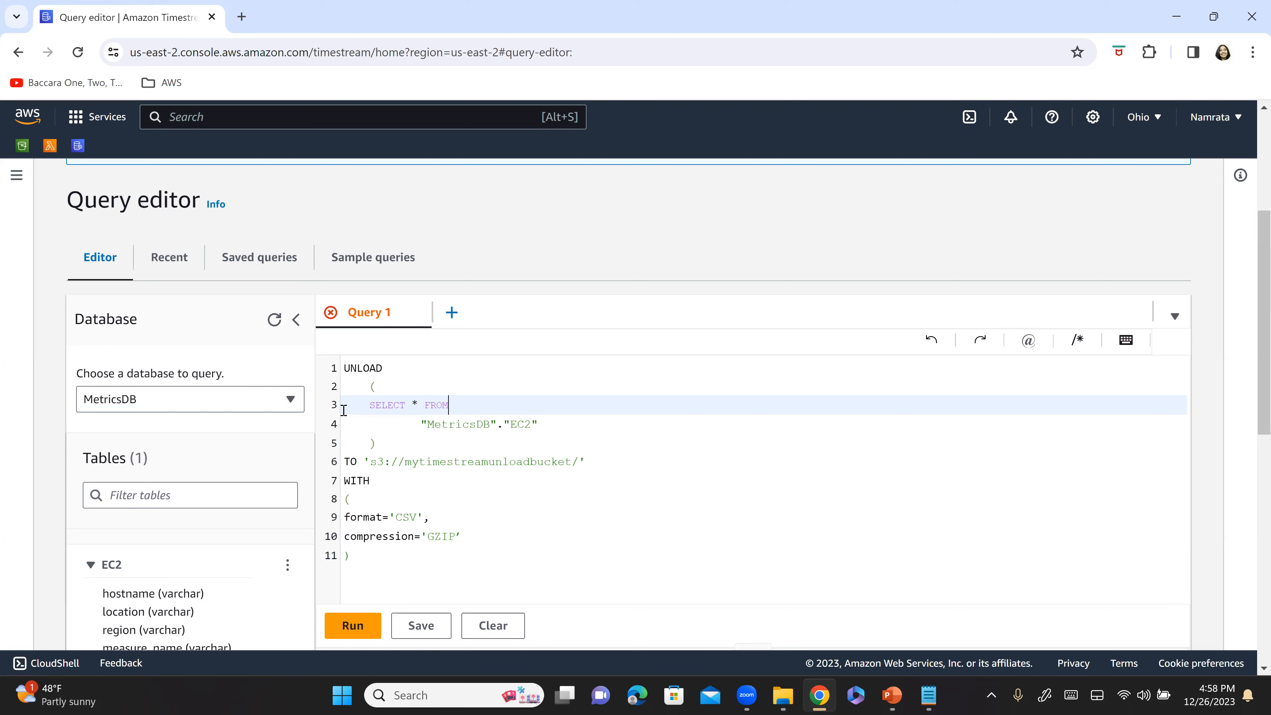
key(Delete)
key(Delete)
key(Delete)
key(Delete)
key(Delete)
key(Delete)
key(Delete)
key(Delete)
key(Delete)
key(Delete)
key(Delete)
key(Delete)
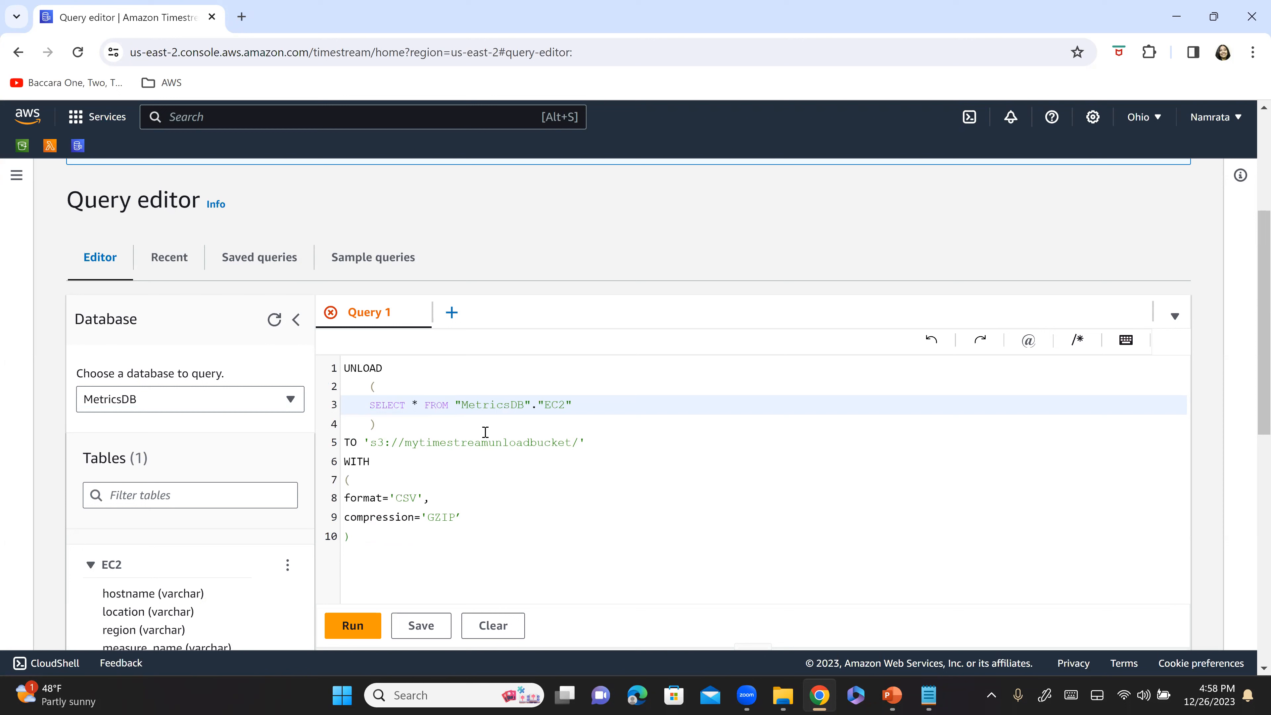
- Join the WITH options into one line reading (format='CSV',compression='GZIP' directly behind the opening parenthesis
click(370, 409)
click(370, 475)
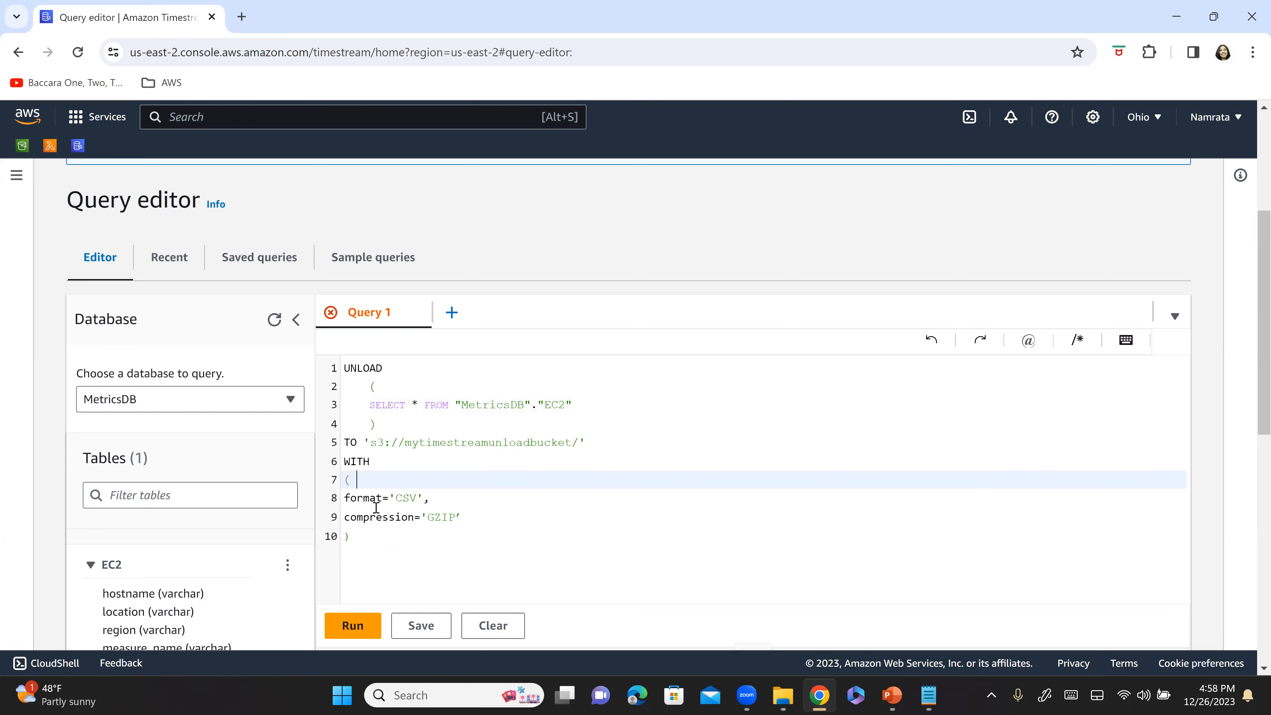
key(Delete)
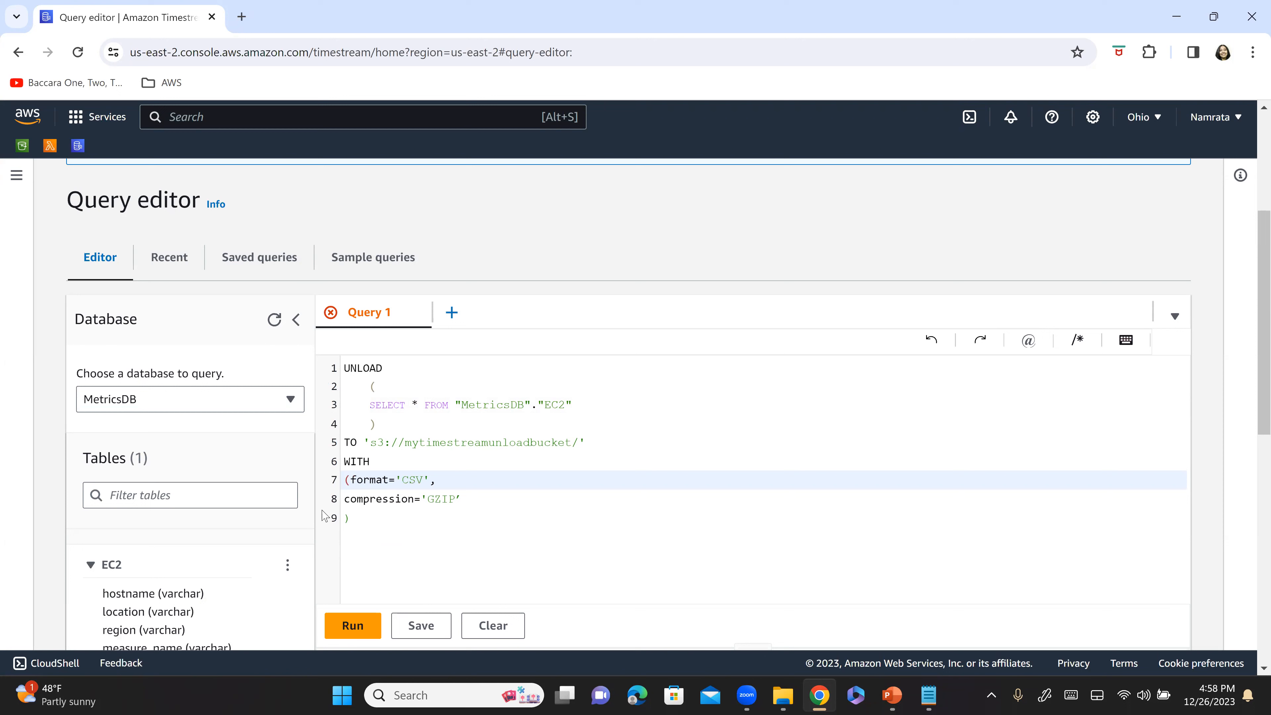
click(449, 484)
key(BackSpace)
key(Delete)
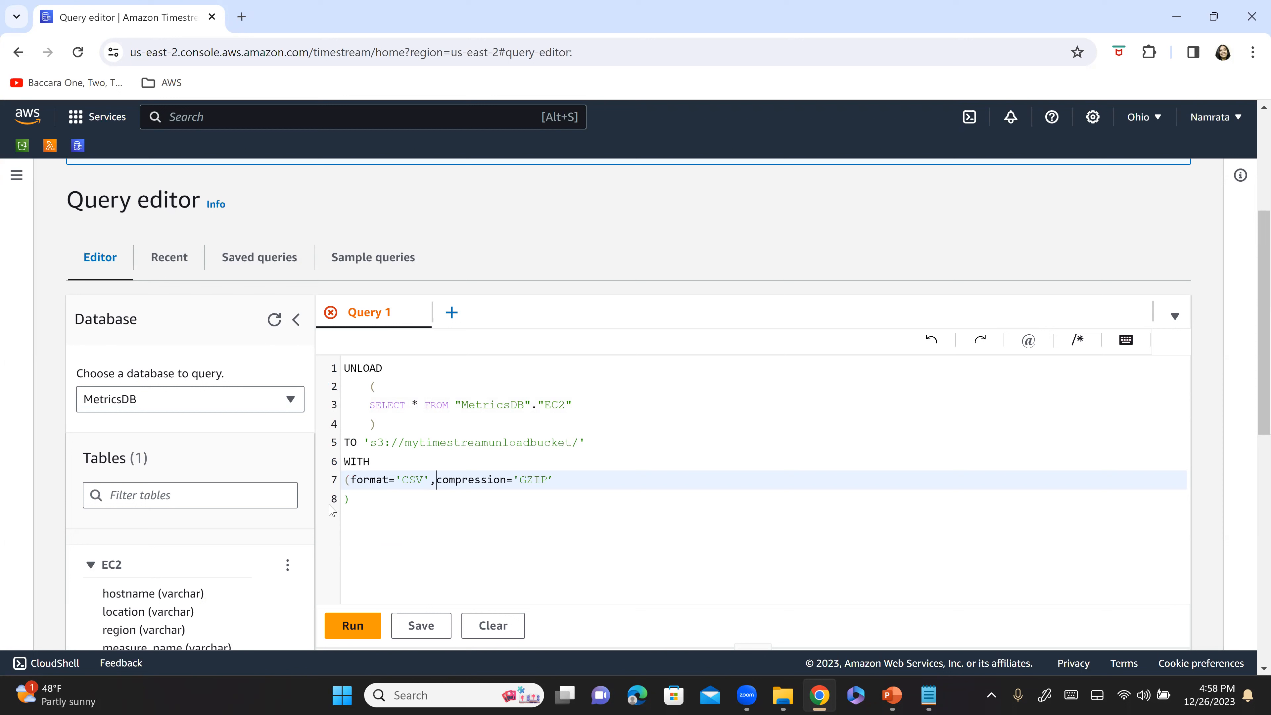
- Bring both parentheses onto the inner query's line so it reads (SELECT * FROM "MetricsDB"."EC2")
click(391, 385)
key(Delete)
key(Delete)
key(Delete)
key(Delete)
click(600, 380)
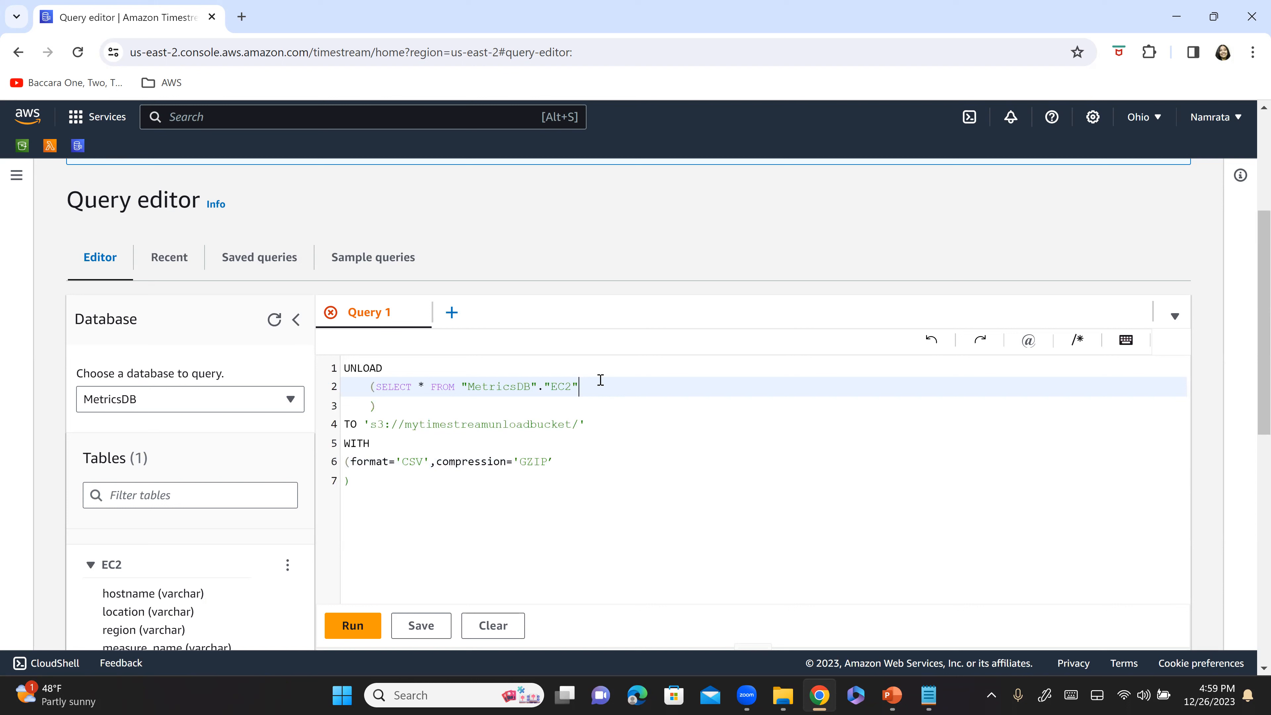
key(Delete)
key(Delete)
key(Delete)
key(Delete)
key(Delete)
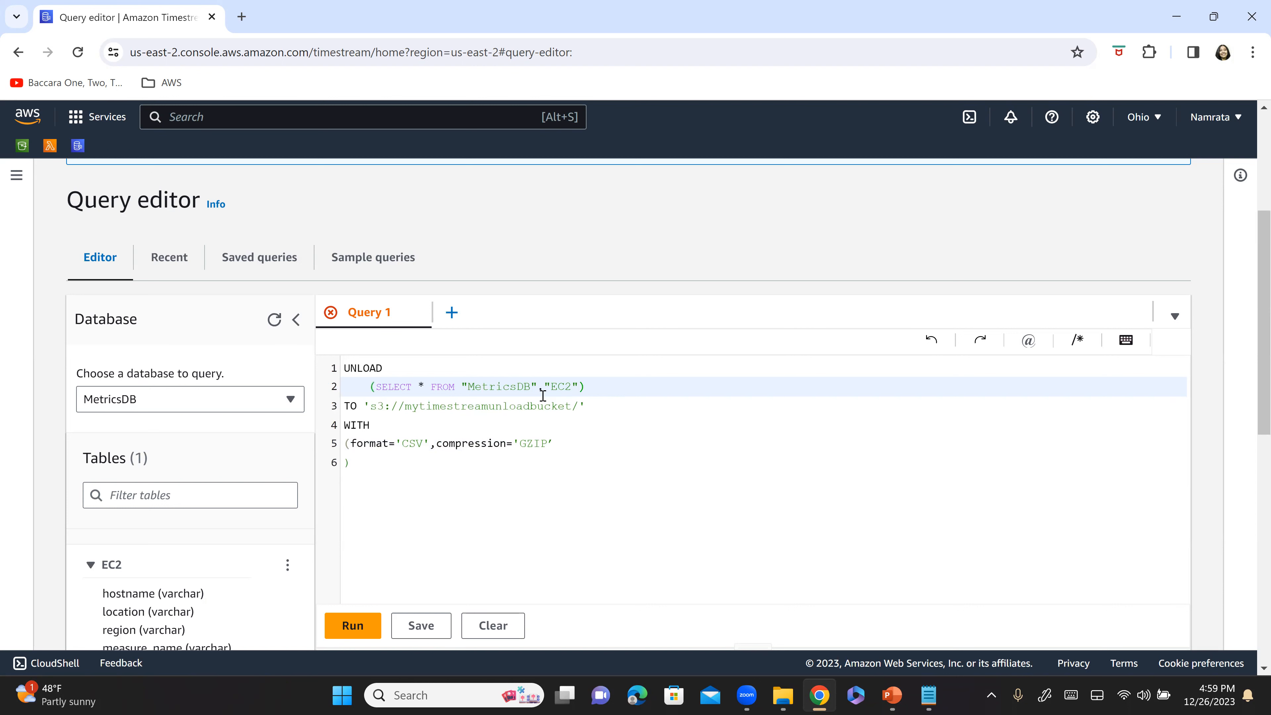
- Remove the indentation before the parenthesized SELECT and attach it directly to the UNLOAD keyword
key(Left)
click(363, 388)
key(BackSpace)
key(BackSpace)
key(BackSpace)
key(BackSpace)
key(BackSpace)
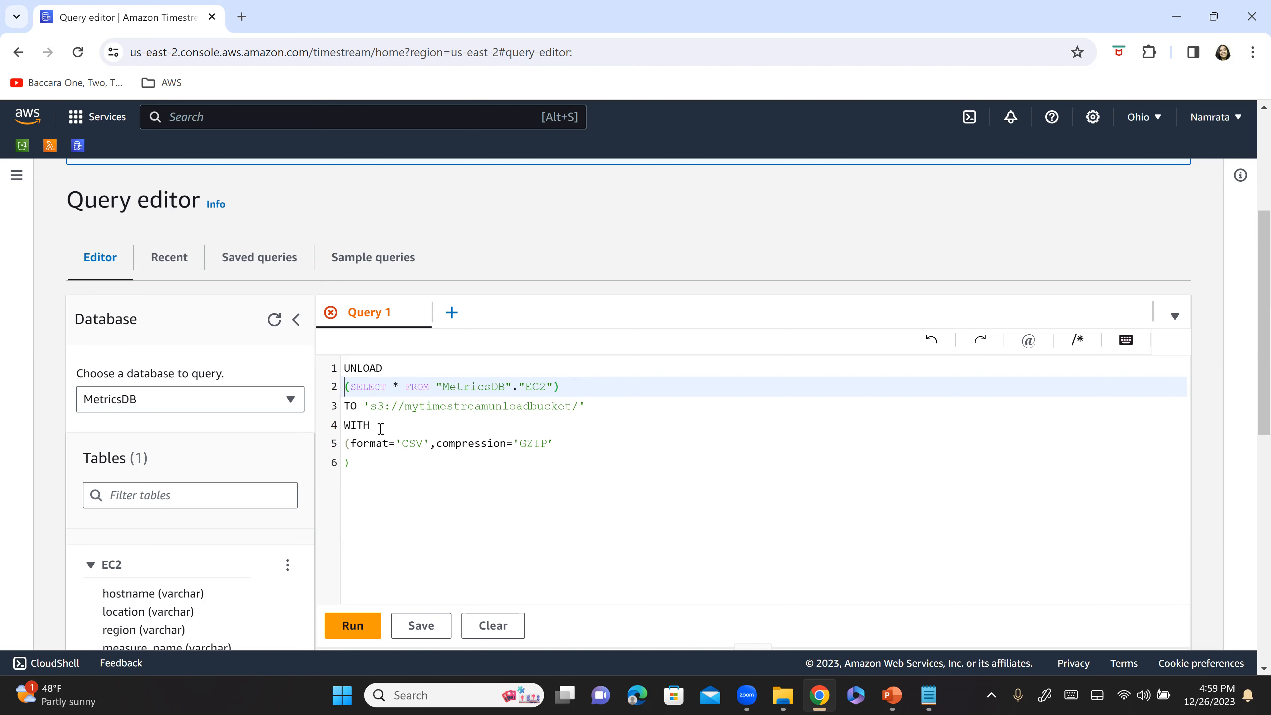
- Pull the closing parenthesis and the options up to the WITH keyword so they form one line, WITH(format='CSV',compression='GZIP')
click(405, 451)
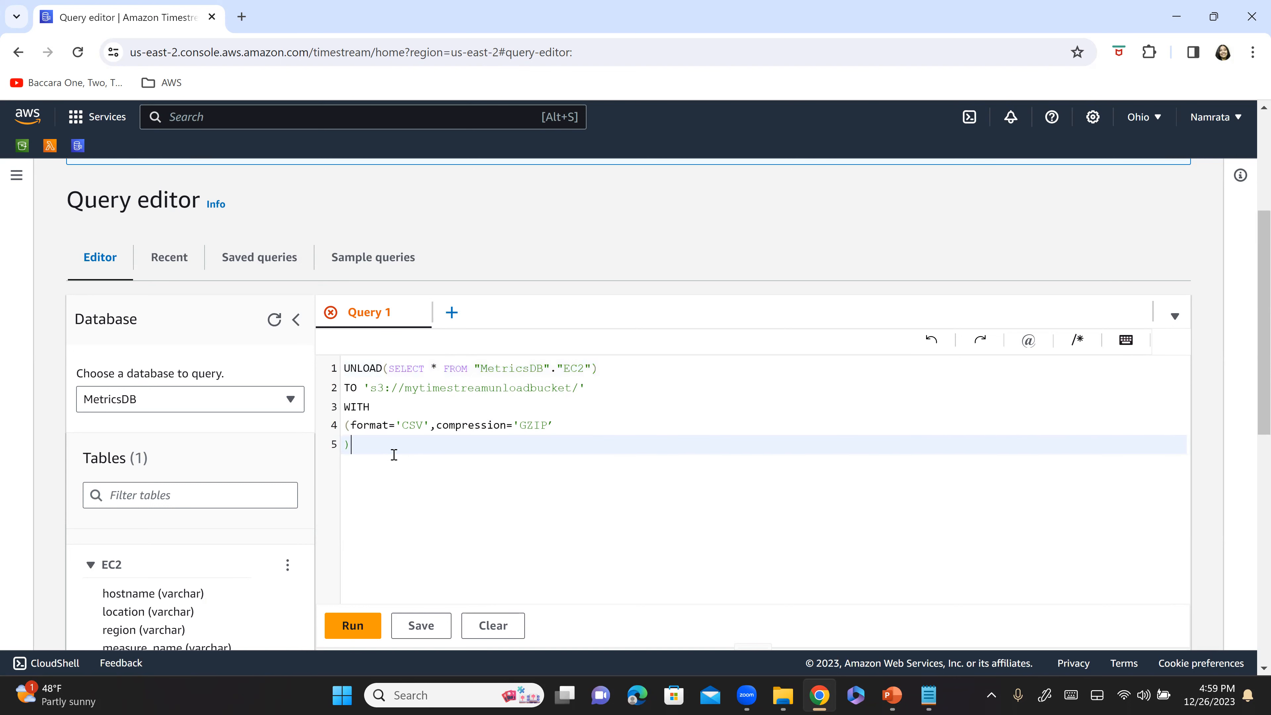
click(581, 414)
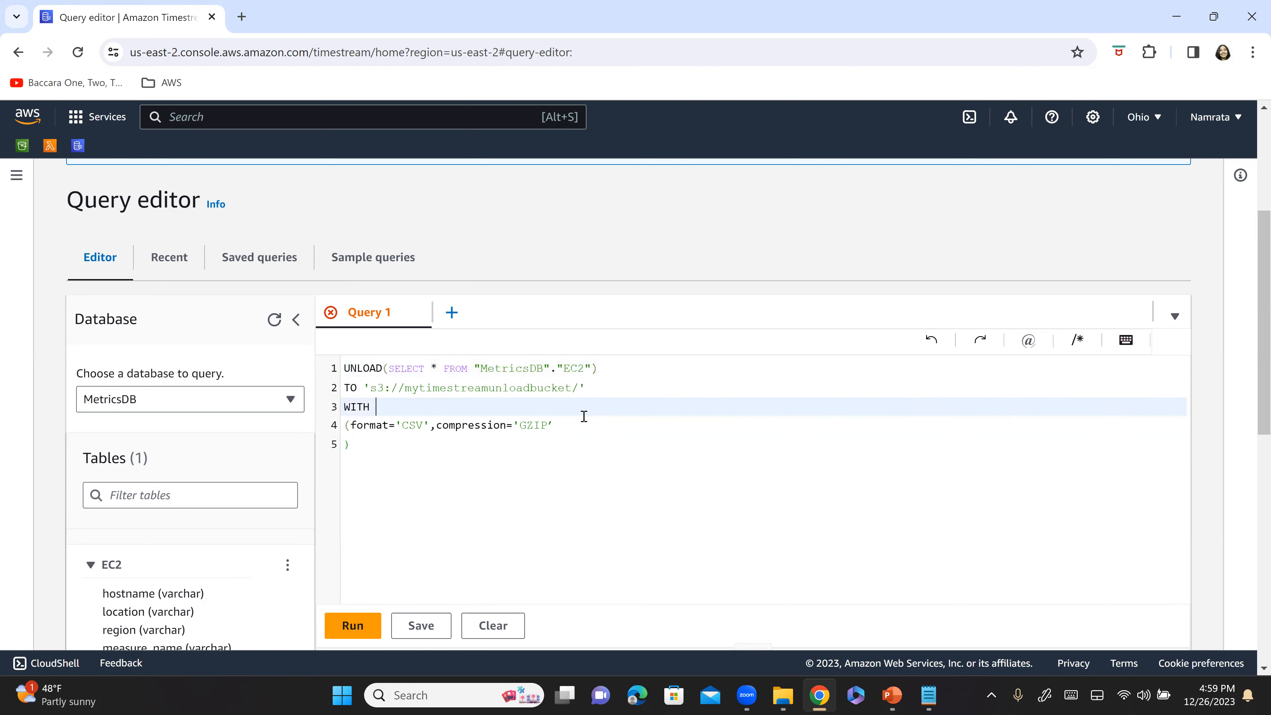
click(348, 444)
key(BackSpace)
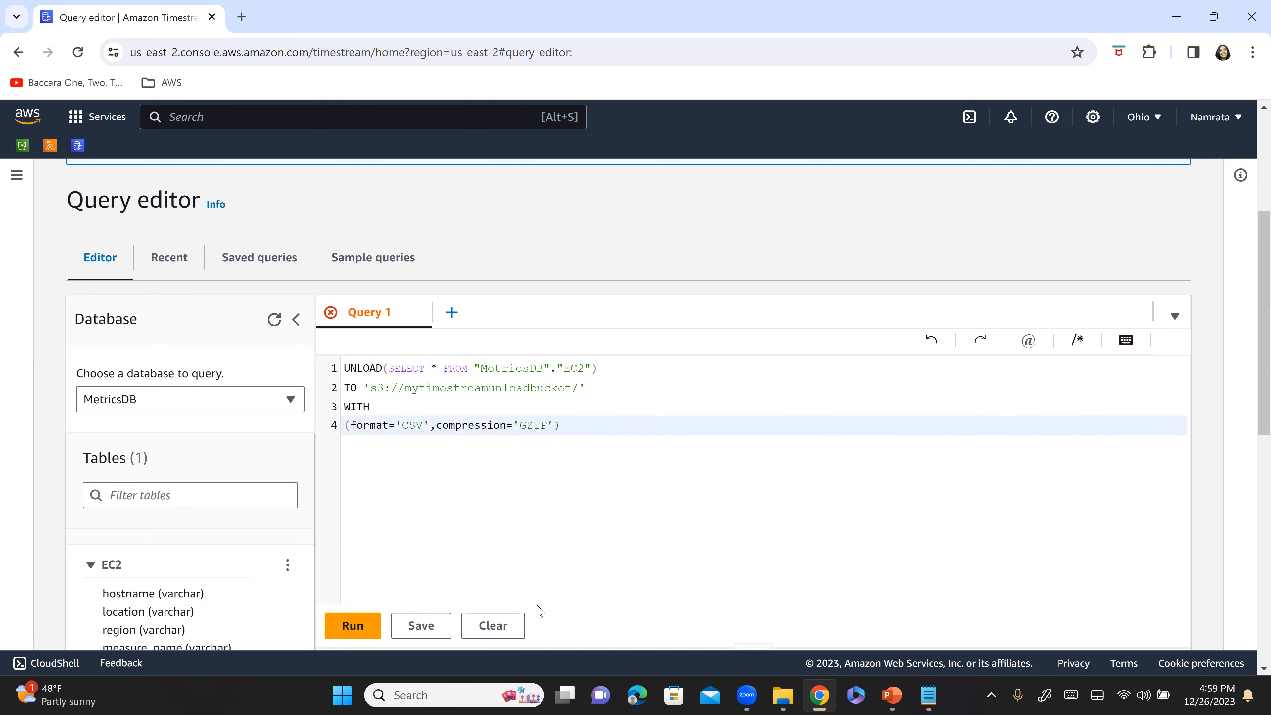
click(399, 407)
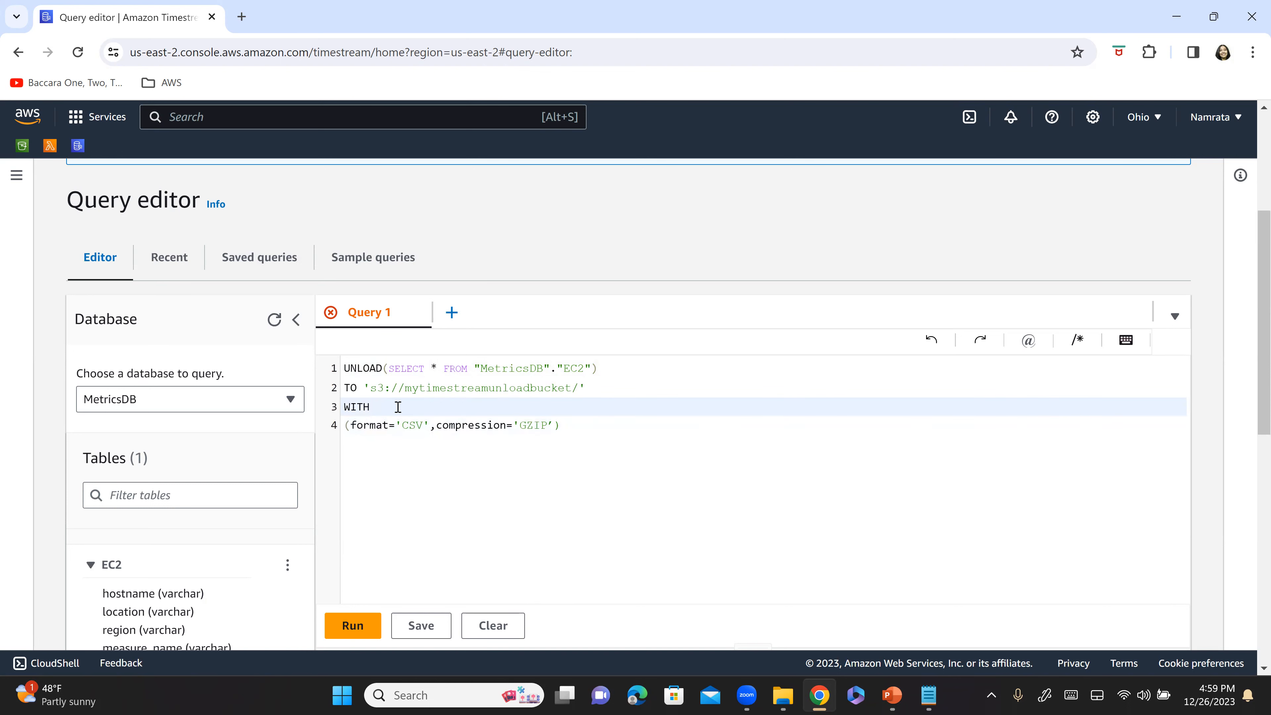
key(Delete)
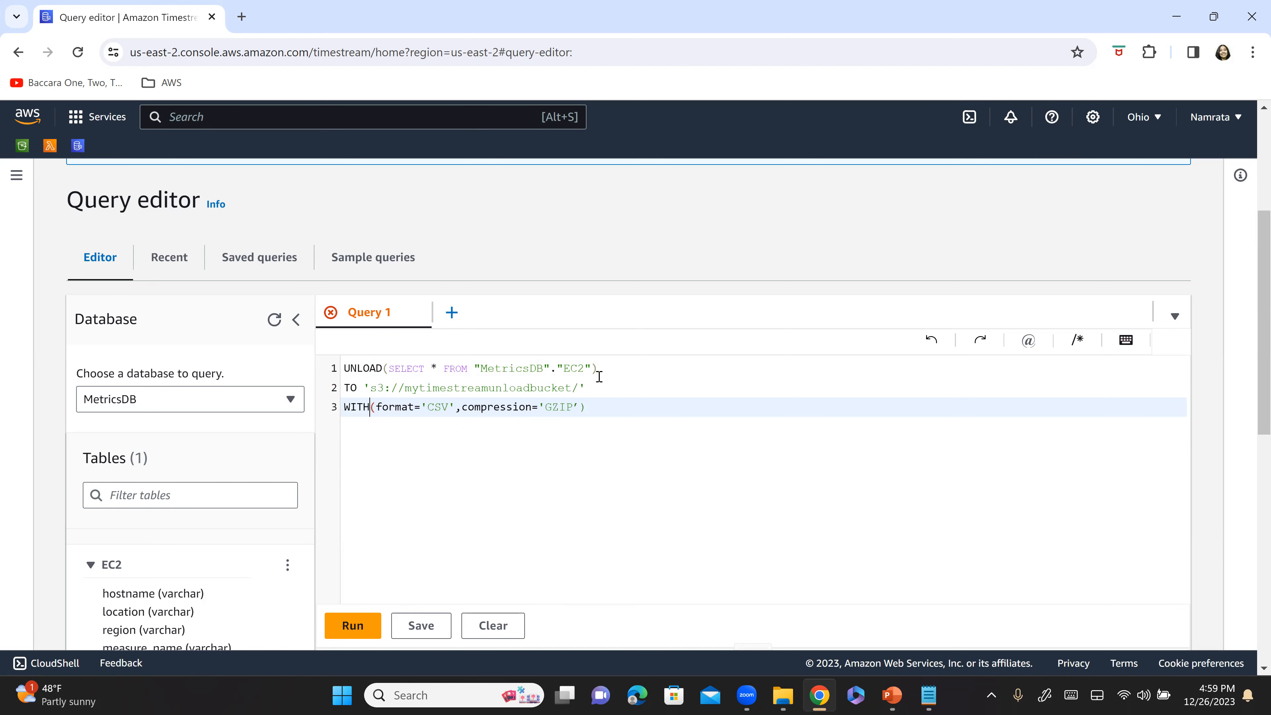
- Copy the complete UNLOAD query and paste it in Notepad over all of the existing notes
key(ctrl+a)
key(ctrl+c)
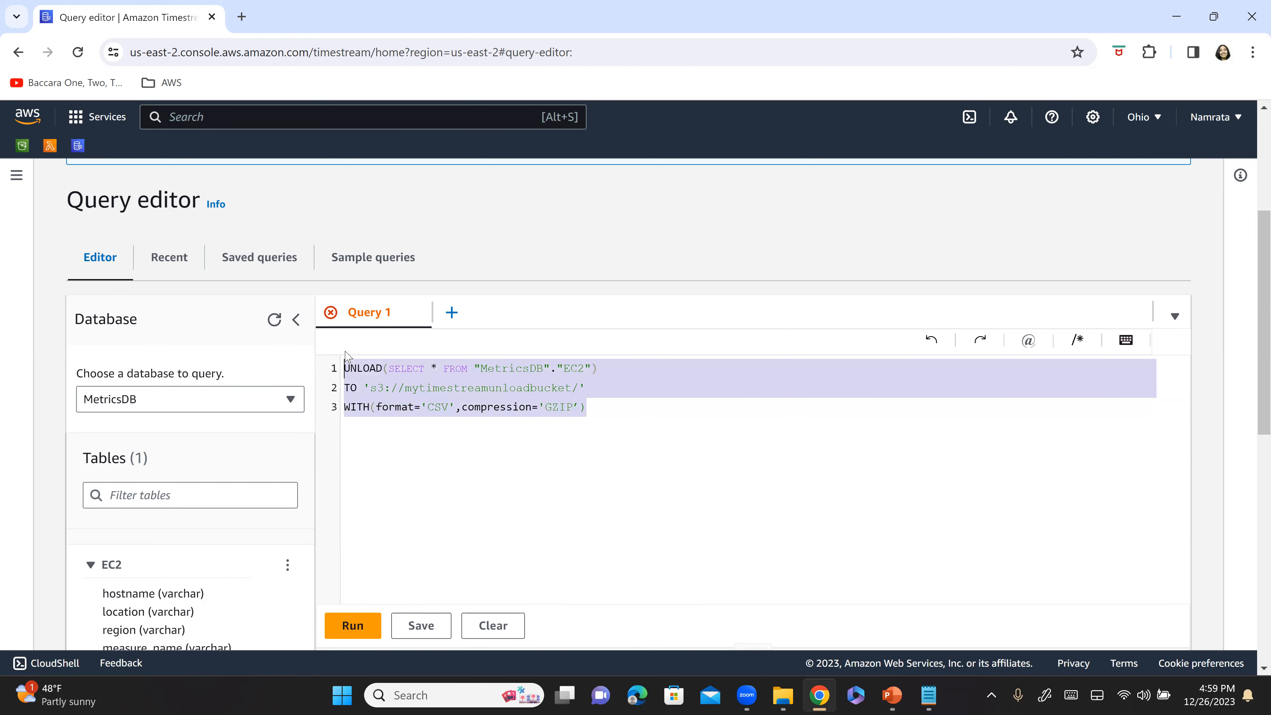
click(932, 697)
click(327, 503)
key(ctrl+a)
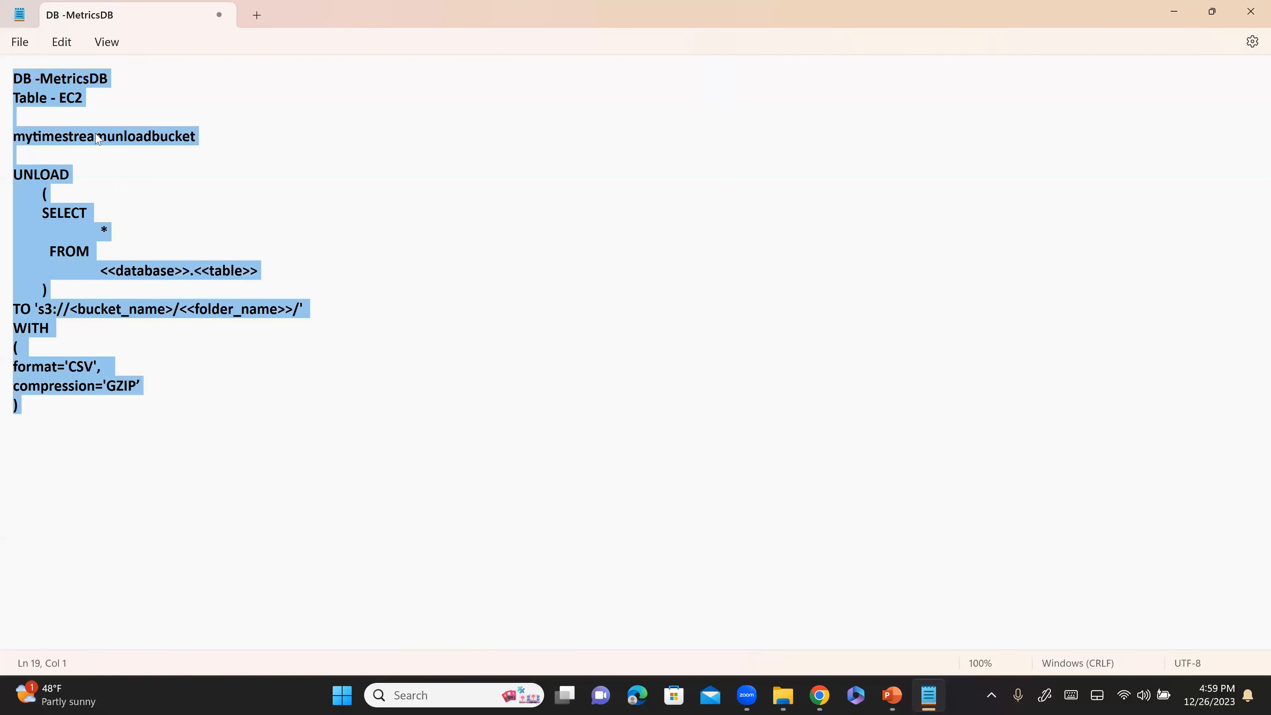
key(ctrl+v)
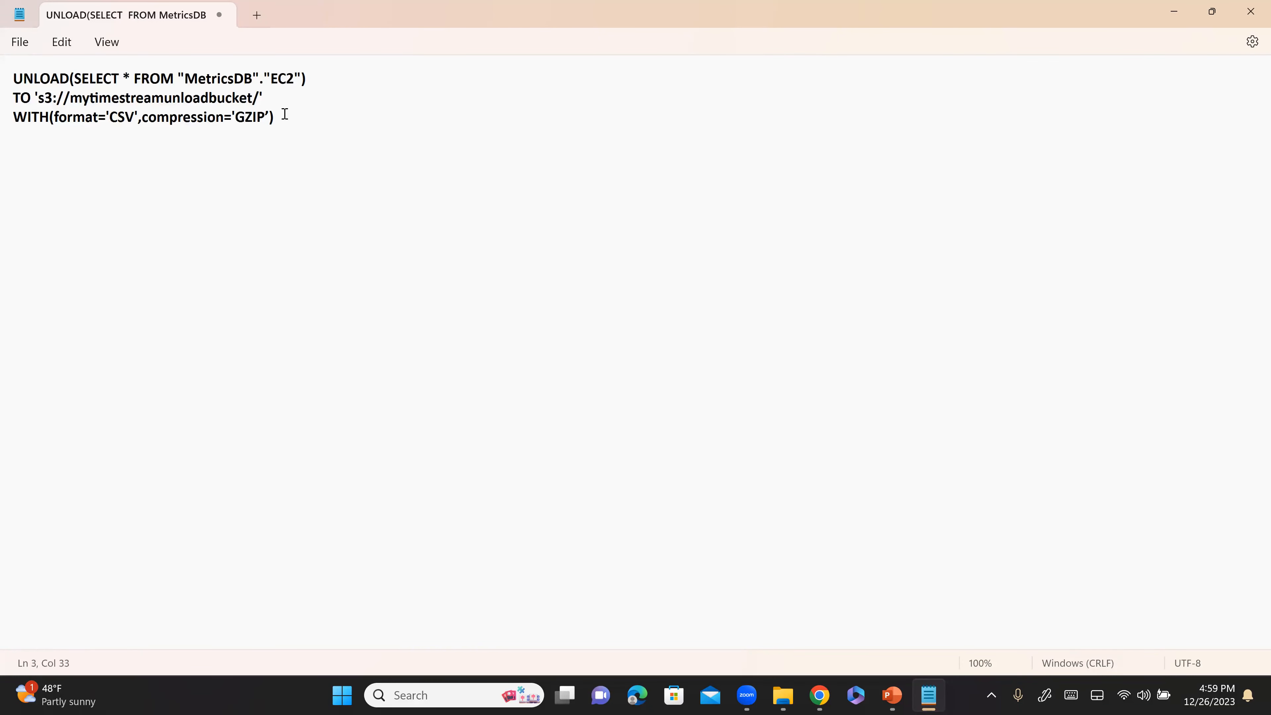
- Copy the whole query text from Notepad and paste it over the query in the Timestream query editor
key(ctrl+a)
key(ctrl+c)
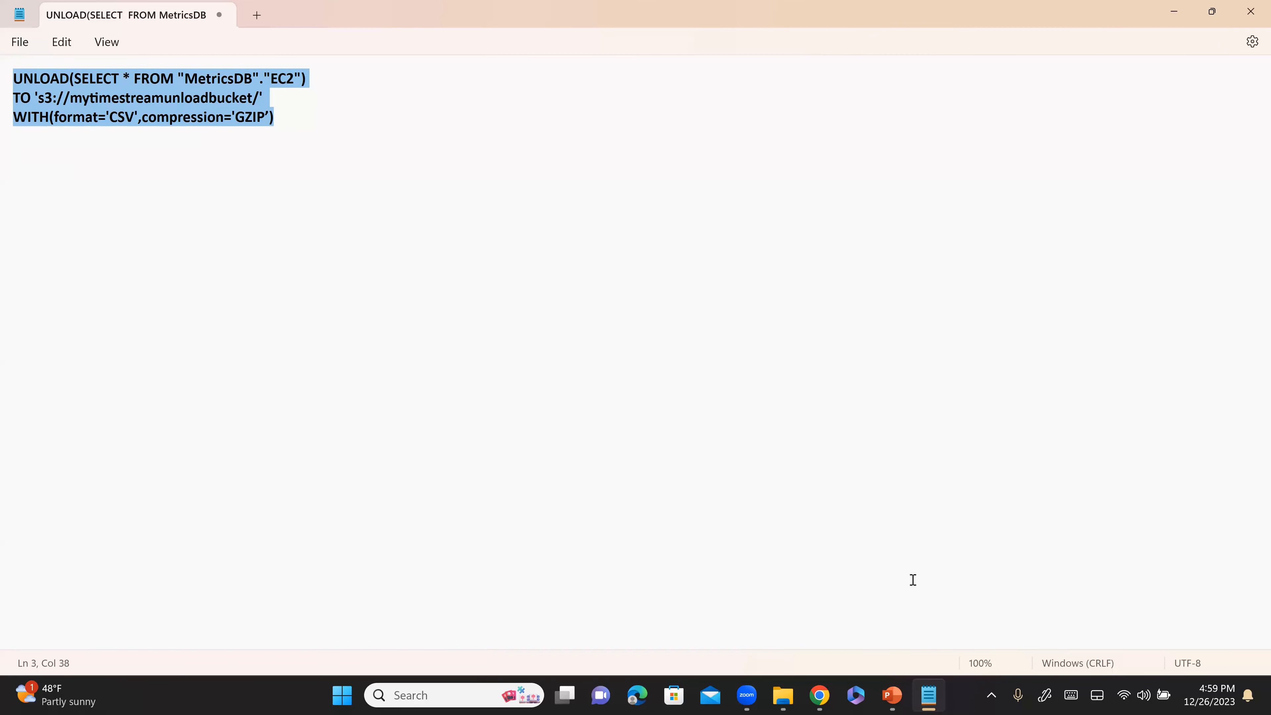
key(alt+Tab)
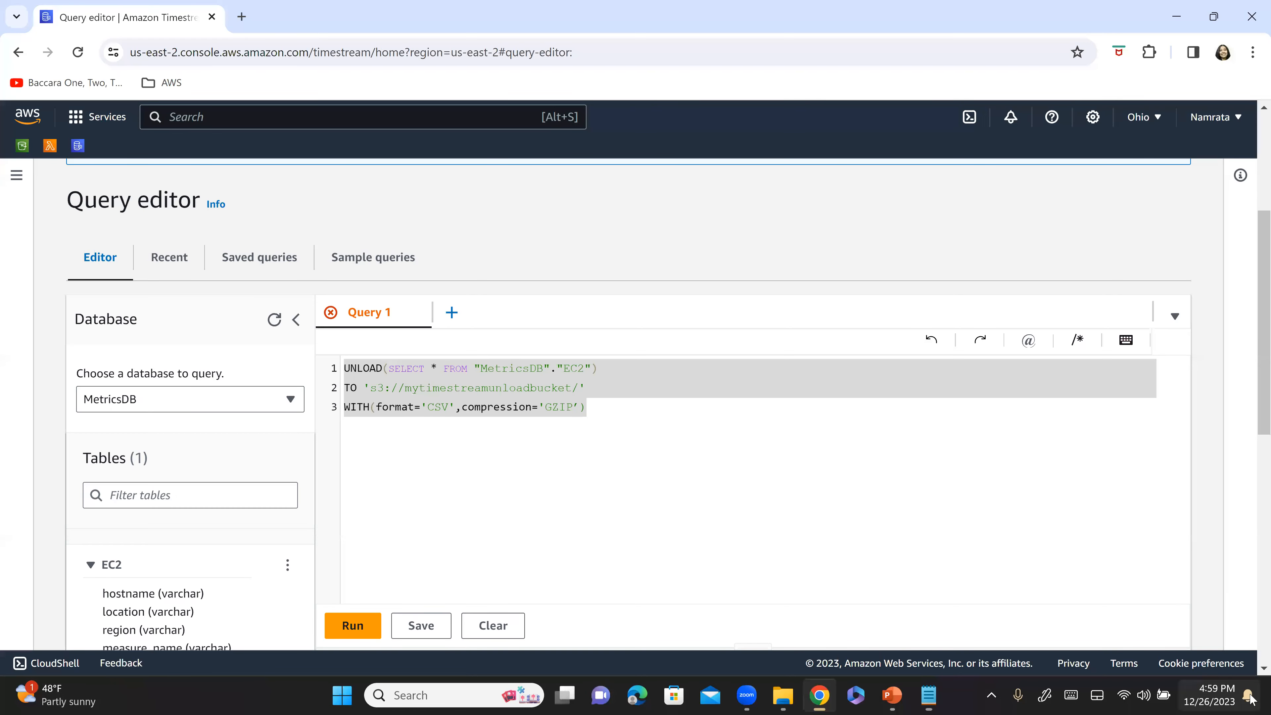
key(ctrl+v)
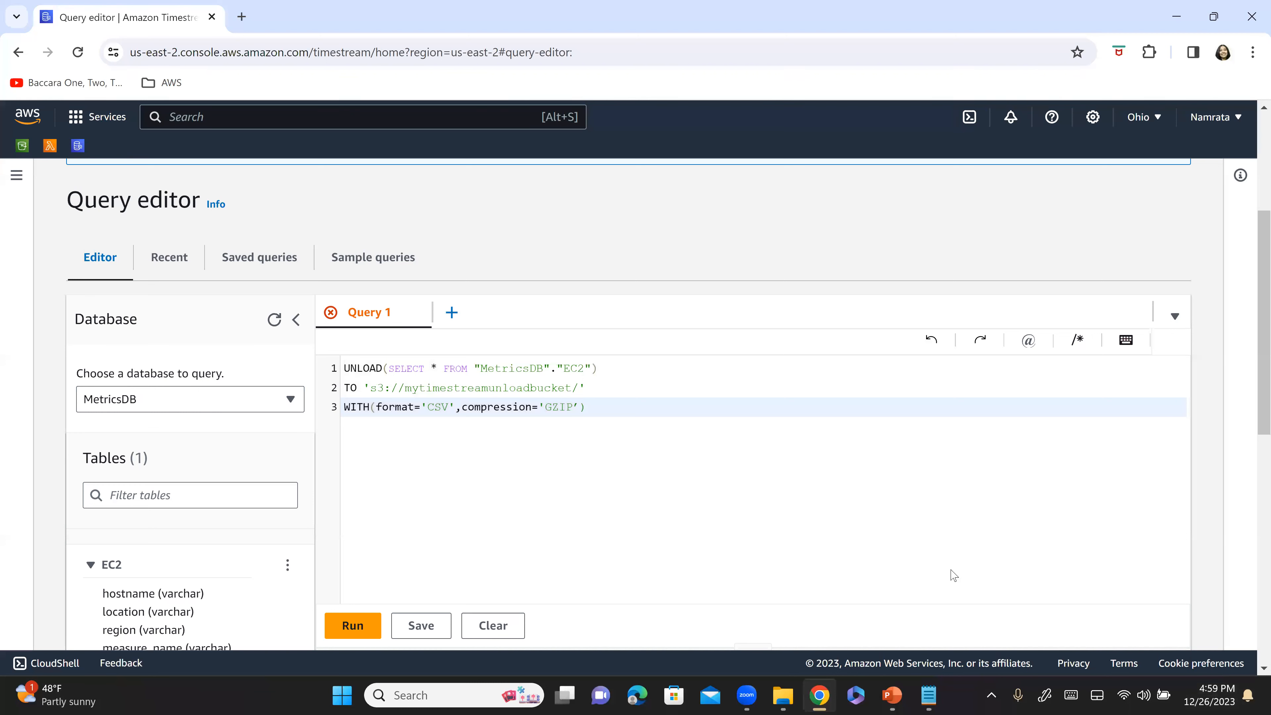
- Run the UNLOAD query and examine its response and full statement in the output
scroll(397, 528, down, 2)
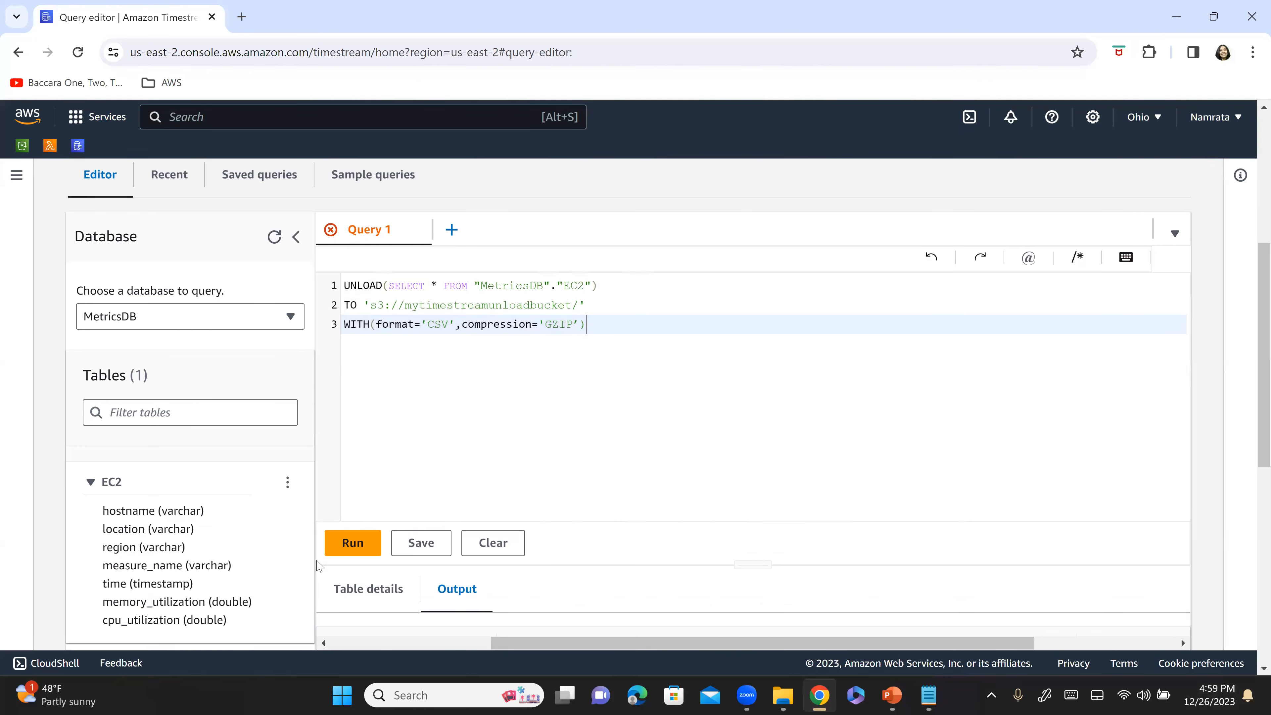
click(361, 551)
scroll(1076, 511, down, 4)
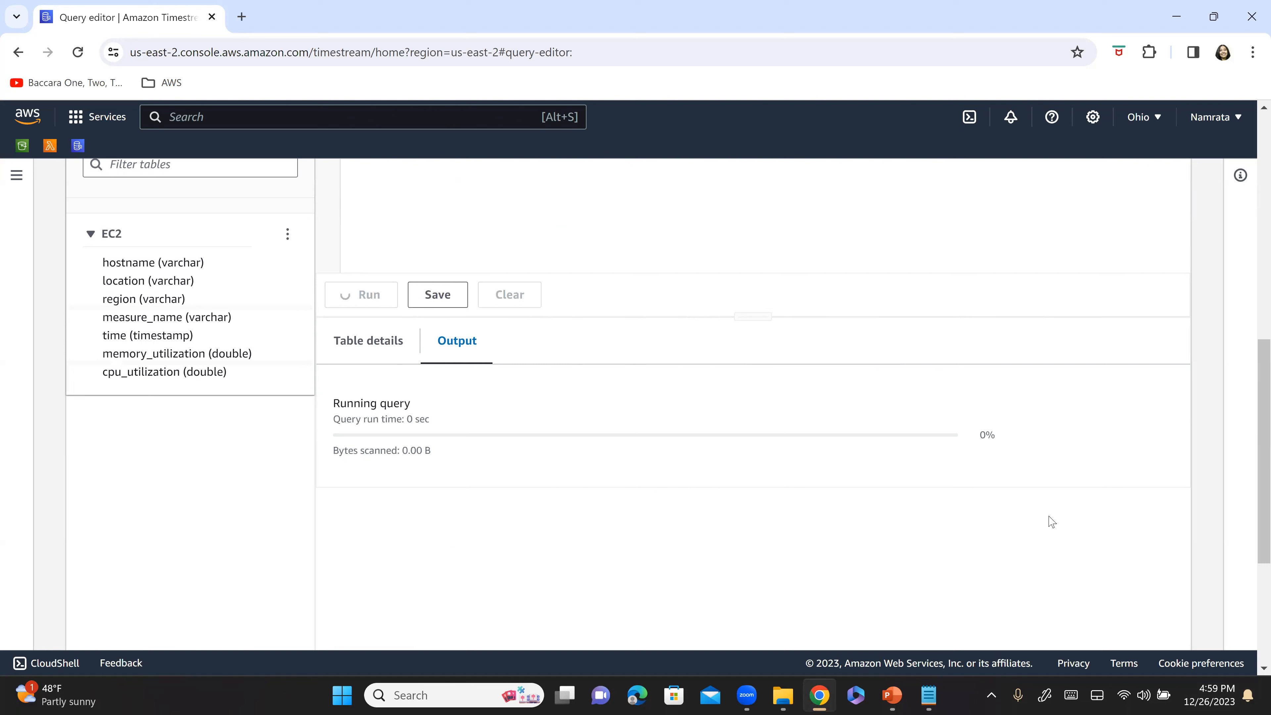
drag(826, 468, 1055, 467)
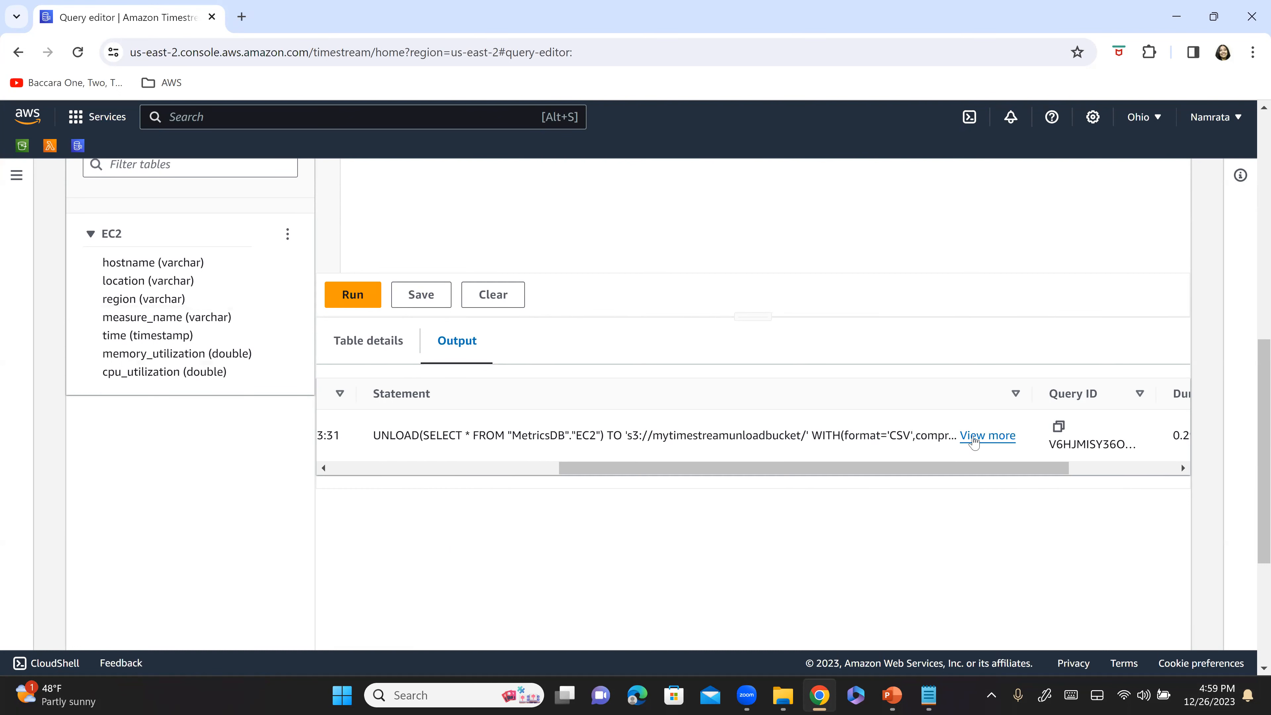
click(994, 435)
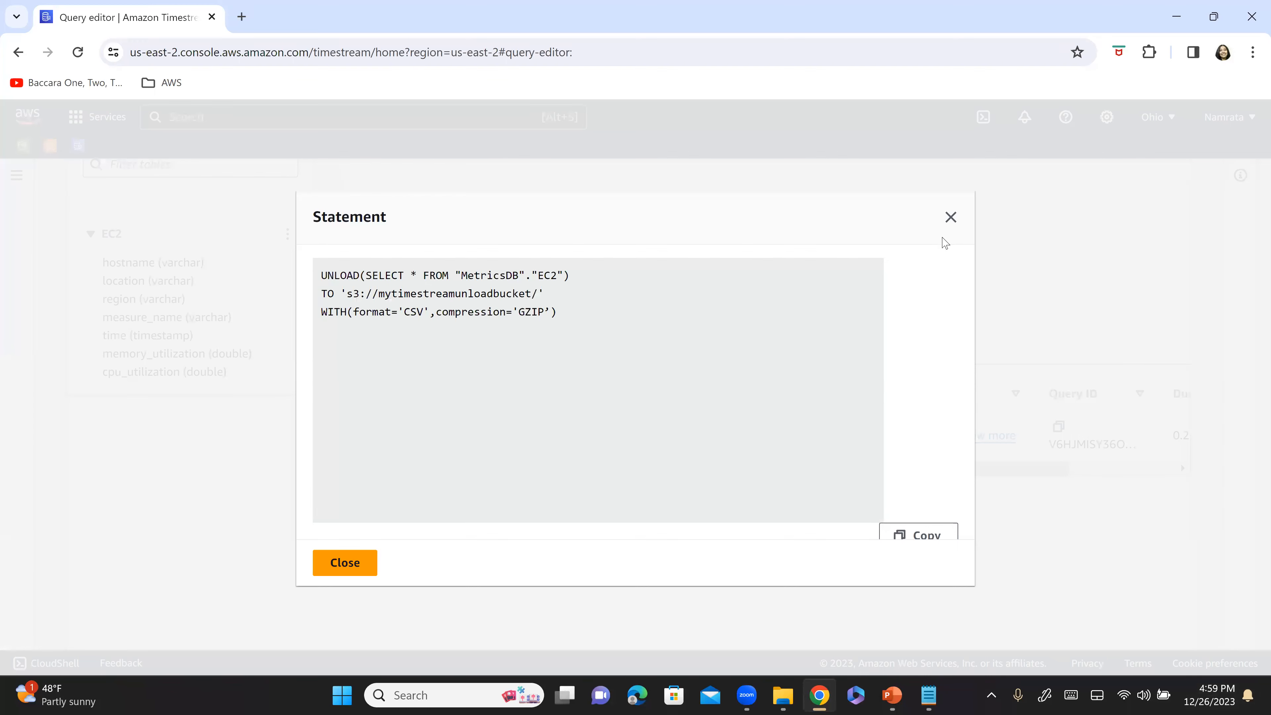
click(951, 217)
drag(673, 471, 560, 469)
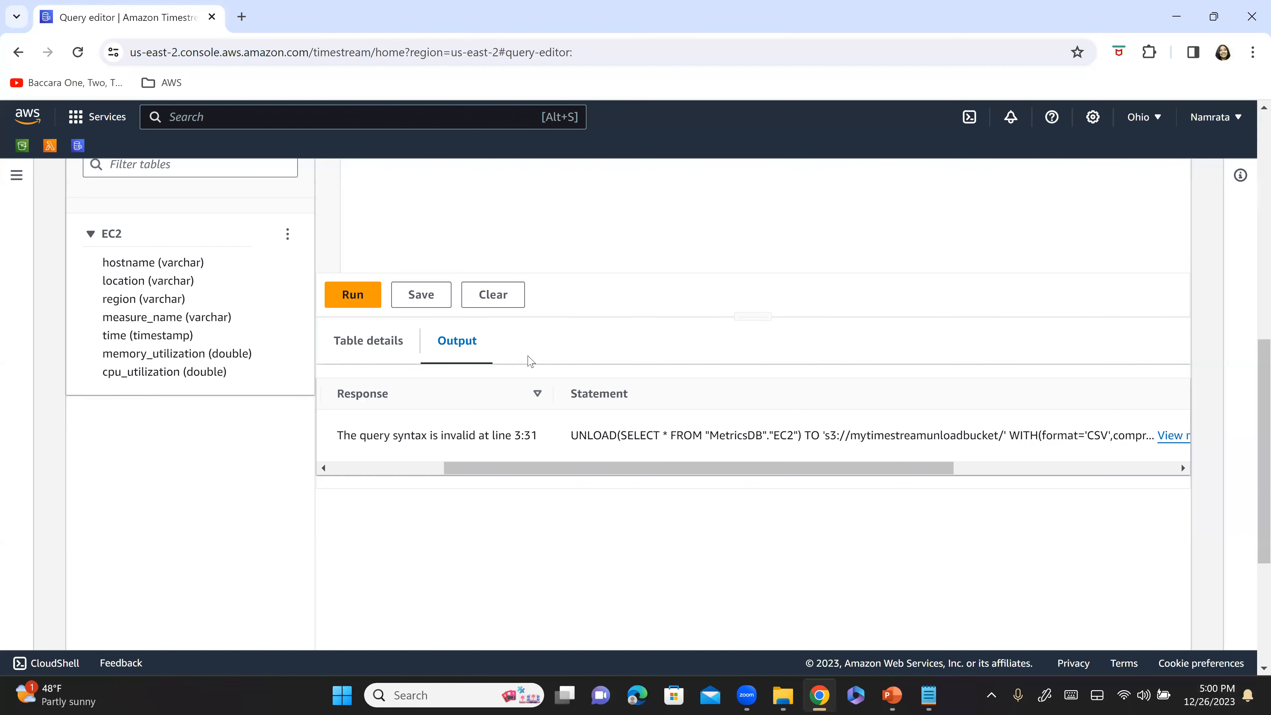
- Delete the compression='GZIP' option and its comma from the third line so it reads WITH(format='CSV')
scroll(403, 486, up, 10)
scroll(390, 456, down, 5)
click(356, 324)
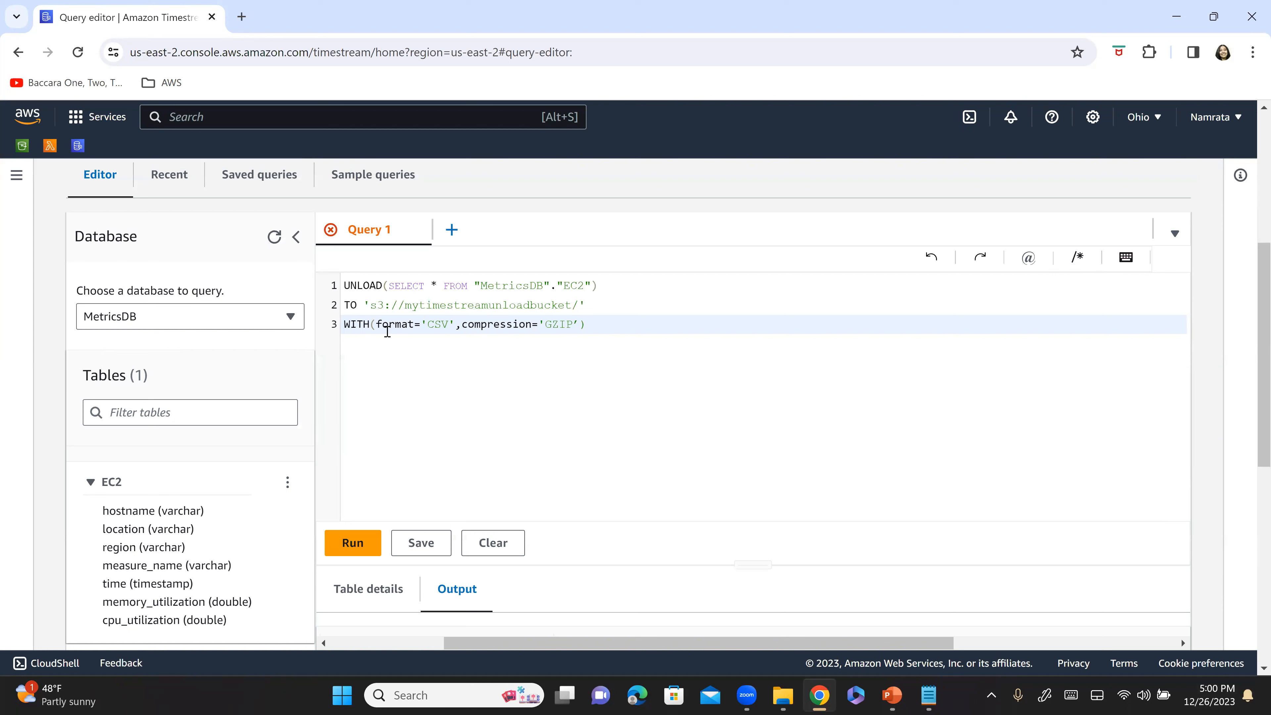
key(Right)
key(Right)
key(Right)
key(Right)
key(Right)
key(Right)
key(Right)
key(Right)
key(Right)
key(Right)
key(Right)
key(Right)
key(Right)
key(shift+Right)
key(shift+Right)
key(shift+Right)
key(shift+Right)
key(shift+Right)
key(shift+Right)
key(shift+Right)
key(shift+Right)
key(shift+Right)
key(shift+Right)
key(shift+Right)
key(shift+Right)
key(shift+Right)
key(shift+Right)
key(shift+Right)
key(shift+Right)
key(shift+Right)
key(shift+Right)
key(shift+Right)
key(BackSpace)
- Run the shortened UNLOAD query and review its Export to Amazon S3 summary
click(350, 543)
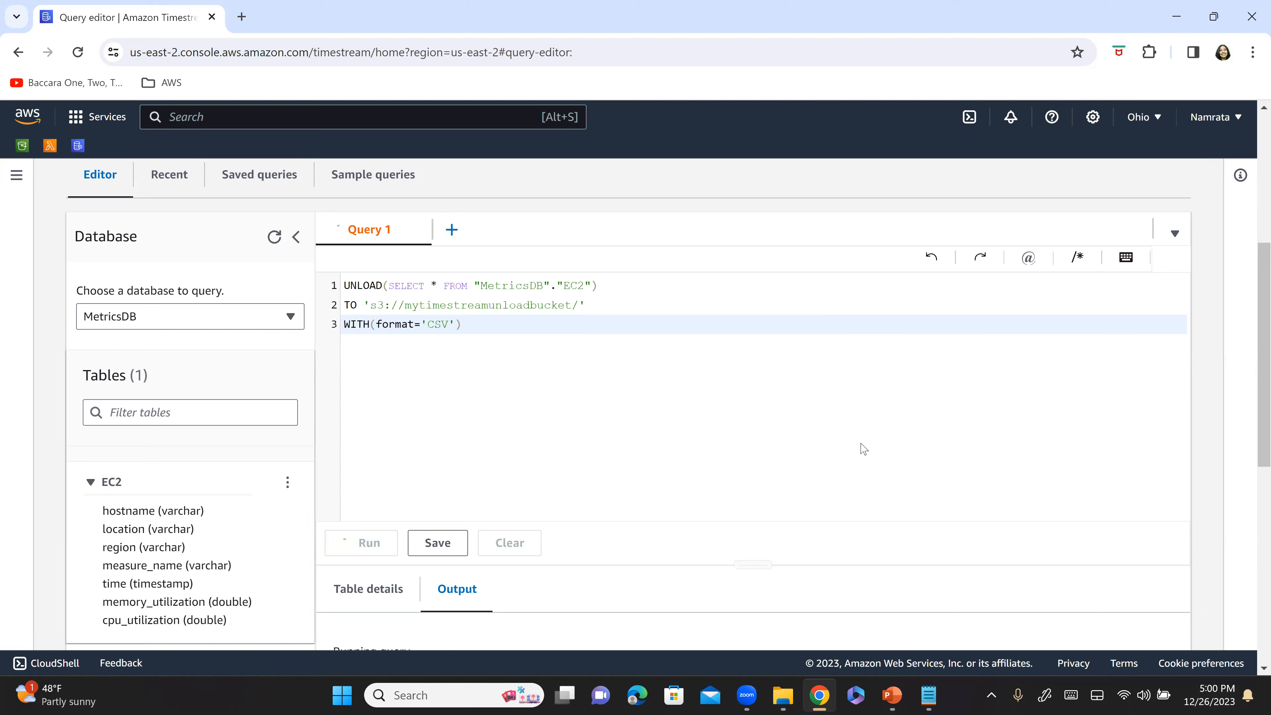
scroll(513, 564, down, 5)
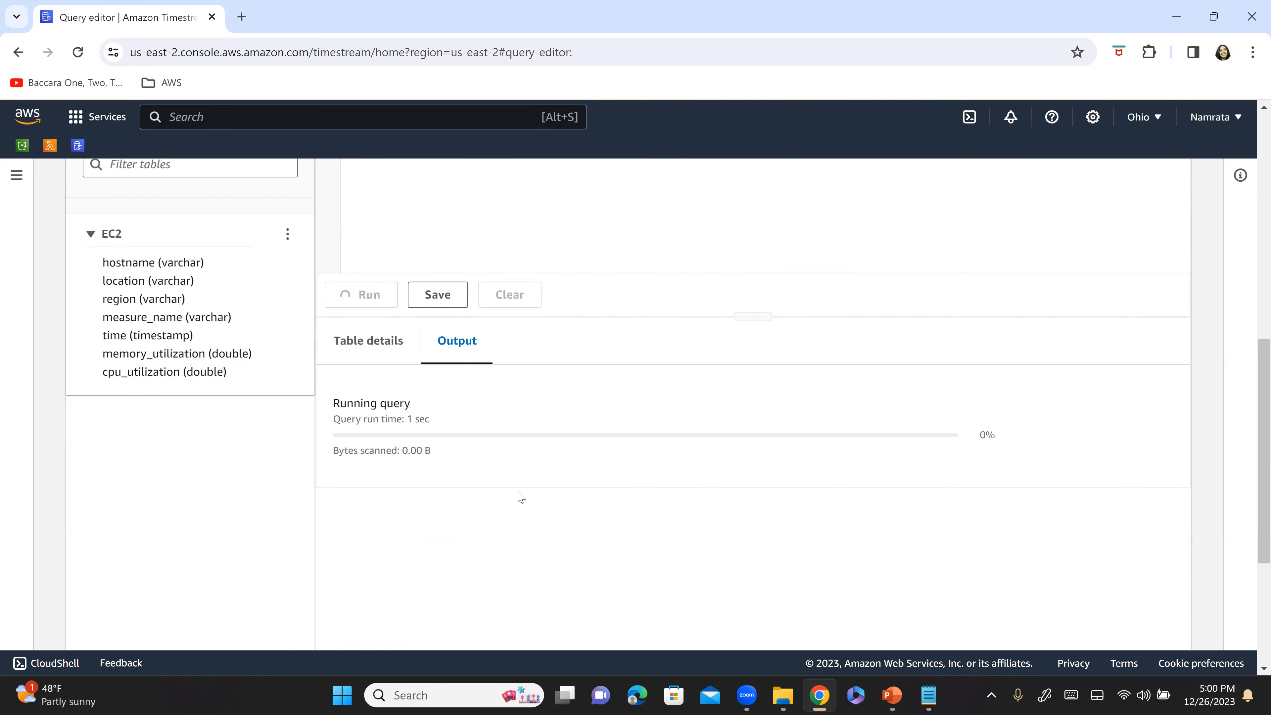
scroll(519, 496, down, 1)
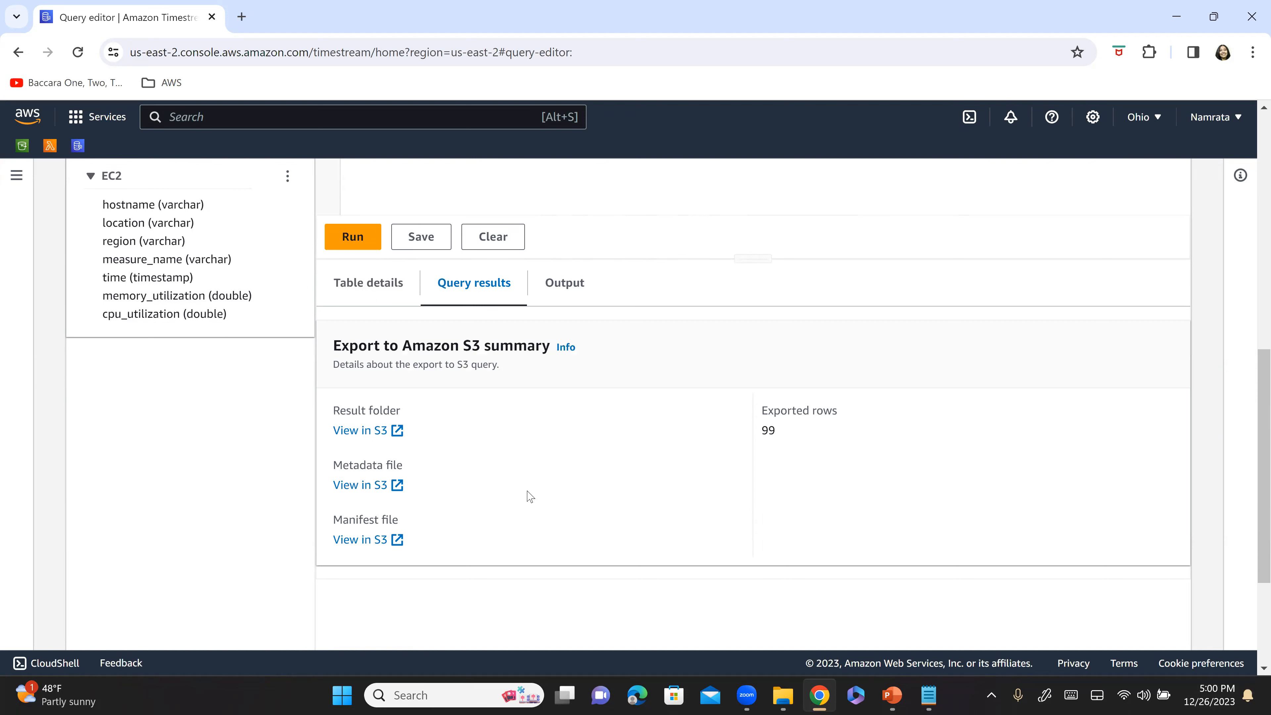
scroll(618, 475, up, 6)
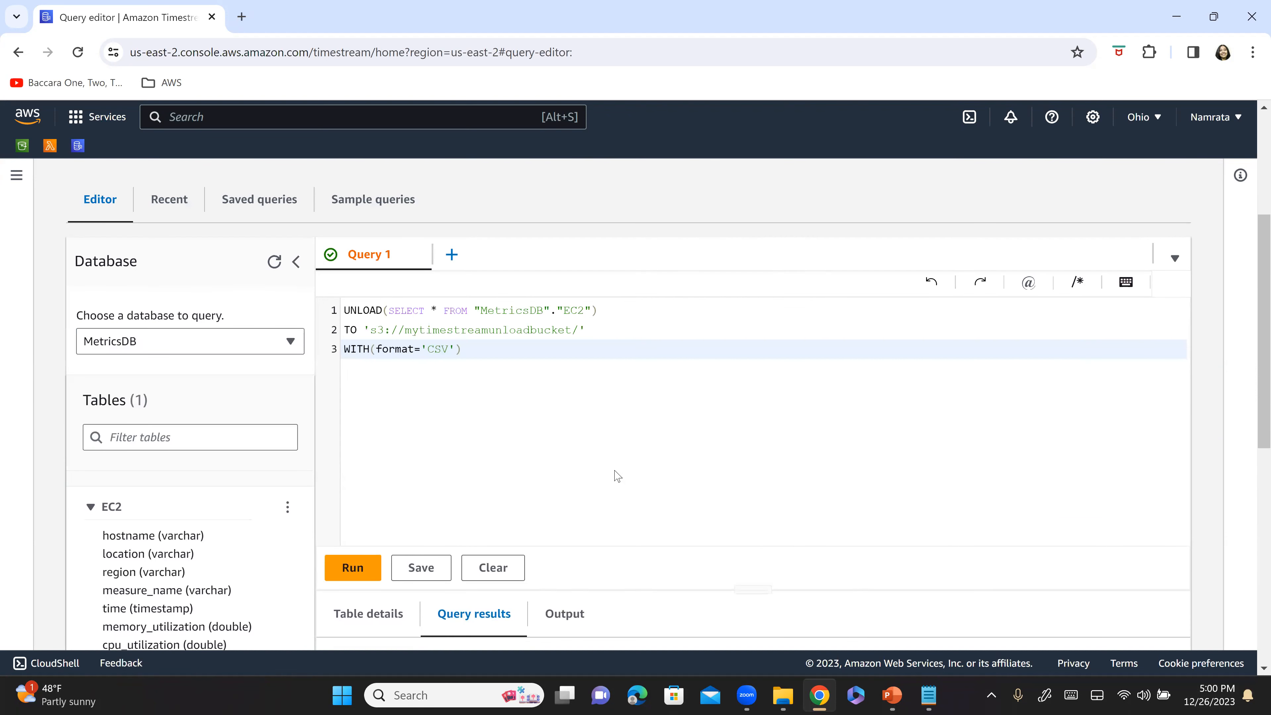
scroll(596, 483, down, 3)
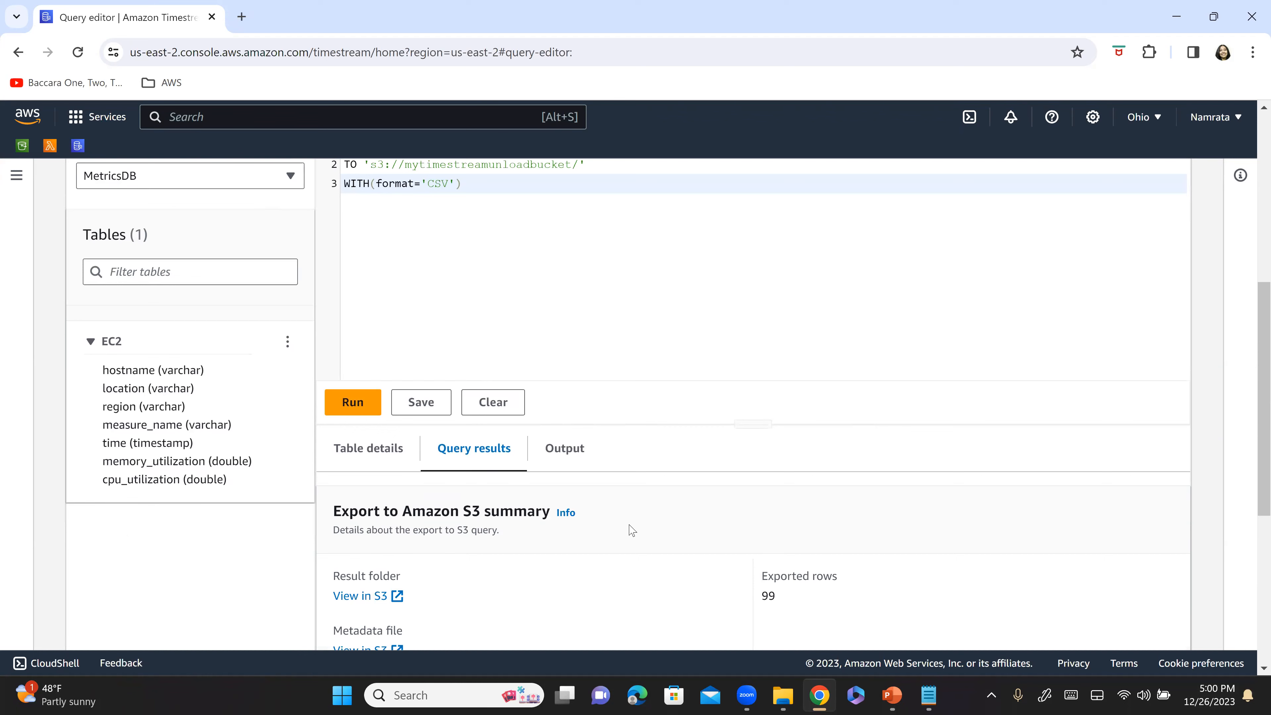
scroll(645, 541, down, 2)
drag(784, 518, 661, 520)
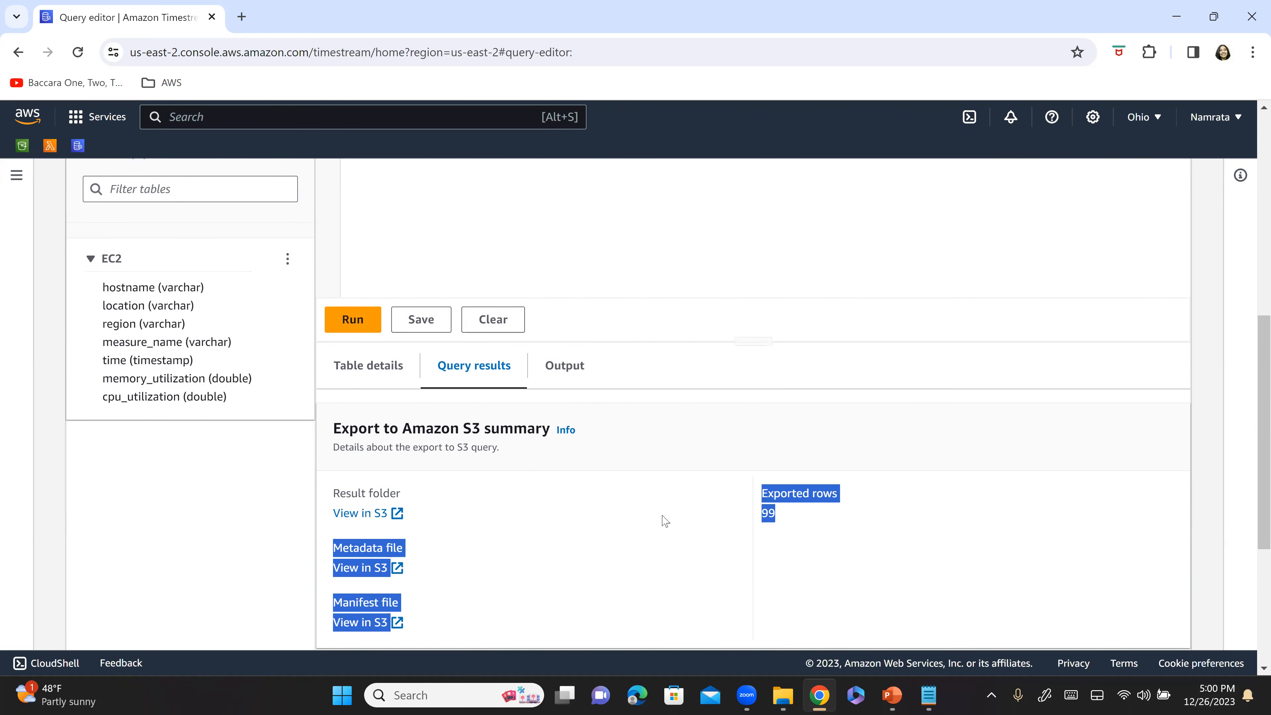
click(756, 449)
scroll(351, 451, down, 2)
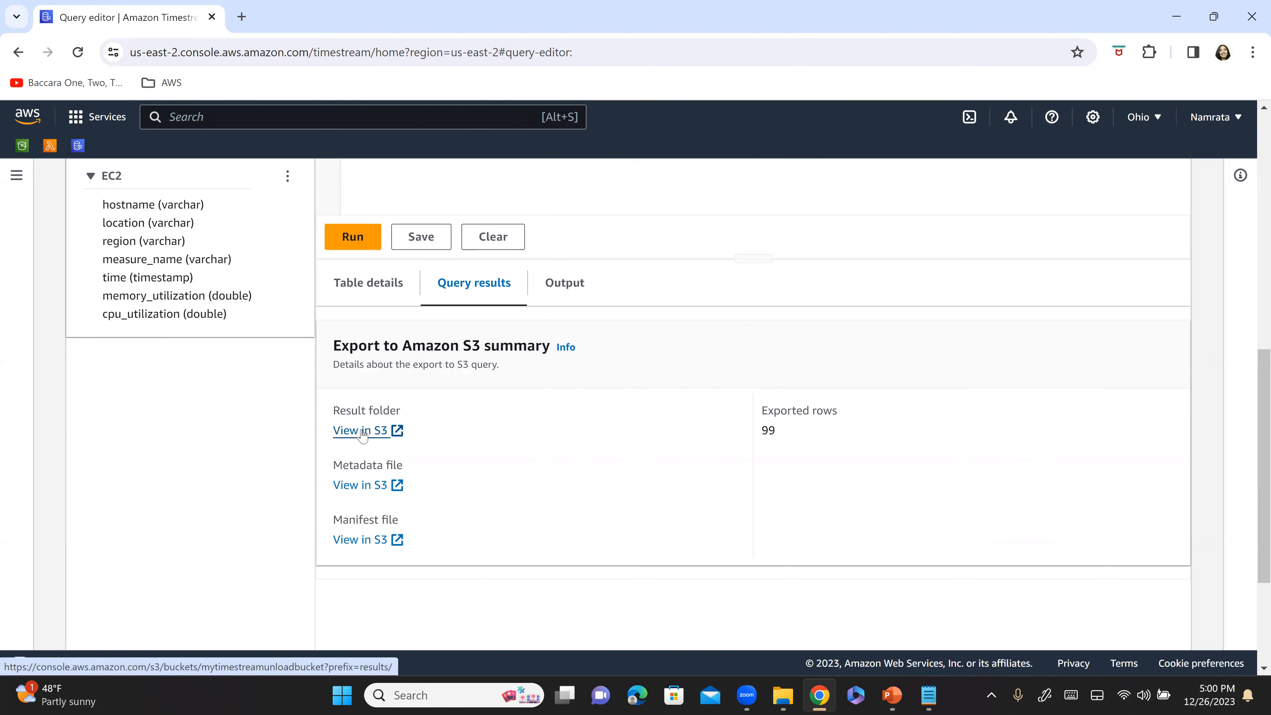
- Open the export's result folder in S3 and download the exported .csv.gz object from its details page
click(364, 436)
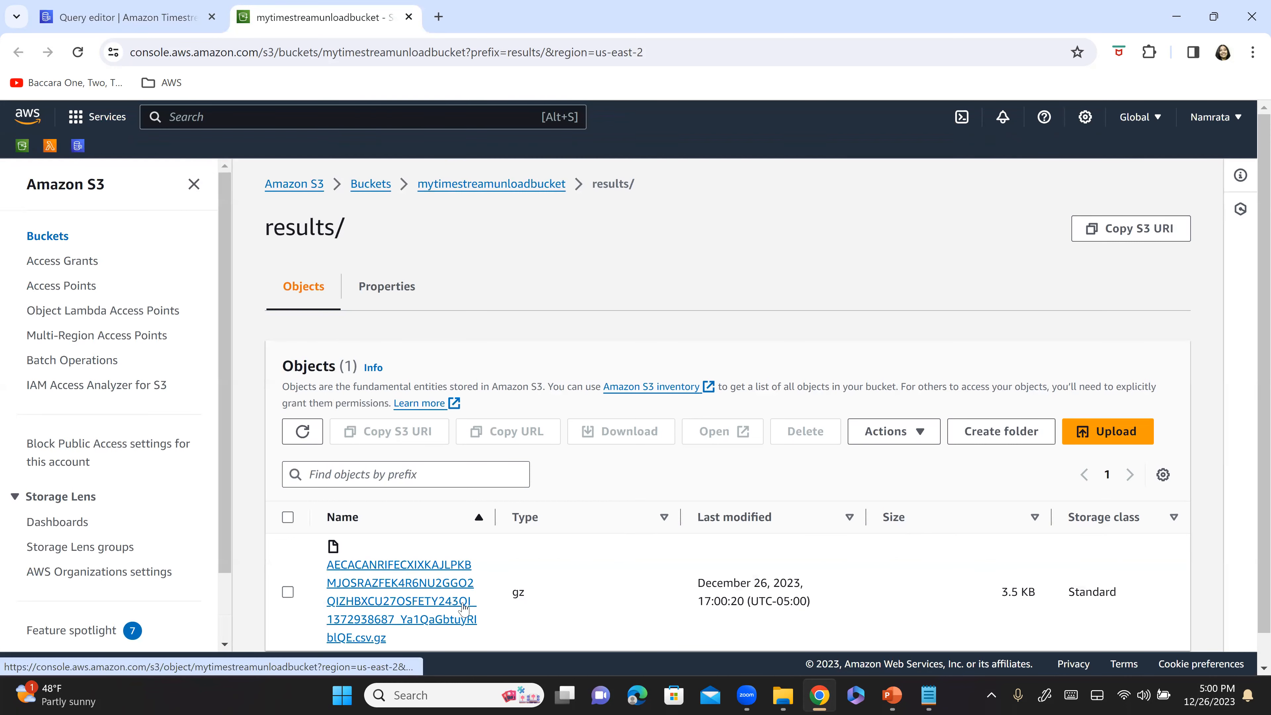
scroll(501, 591, down, 1)
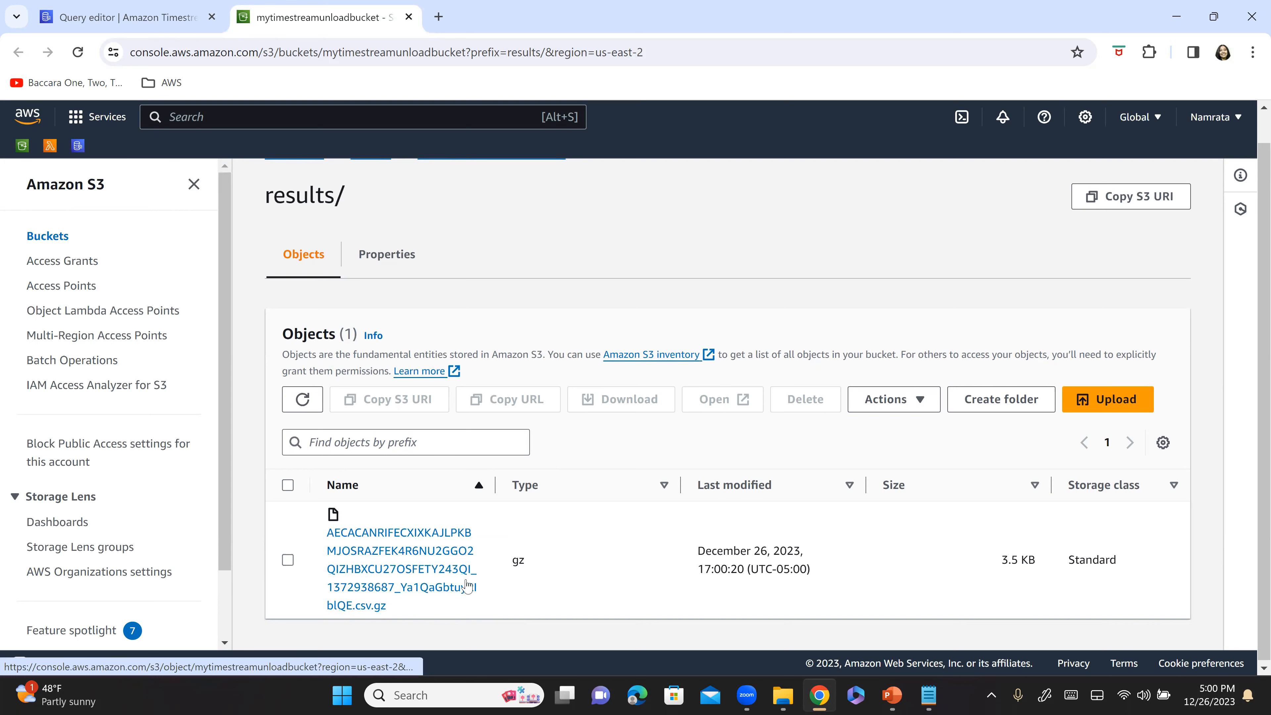
click(425, 593)
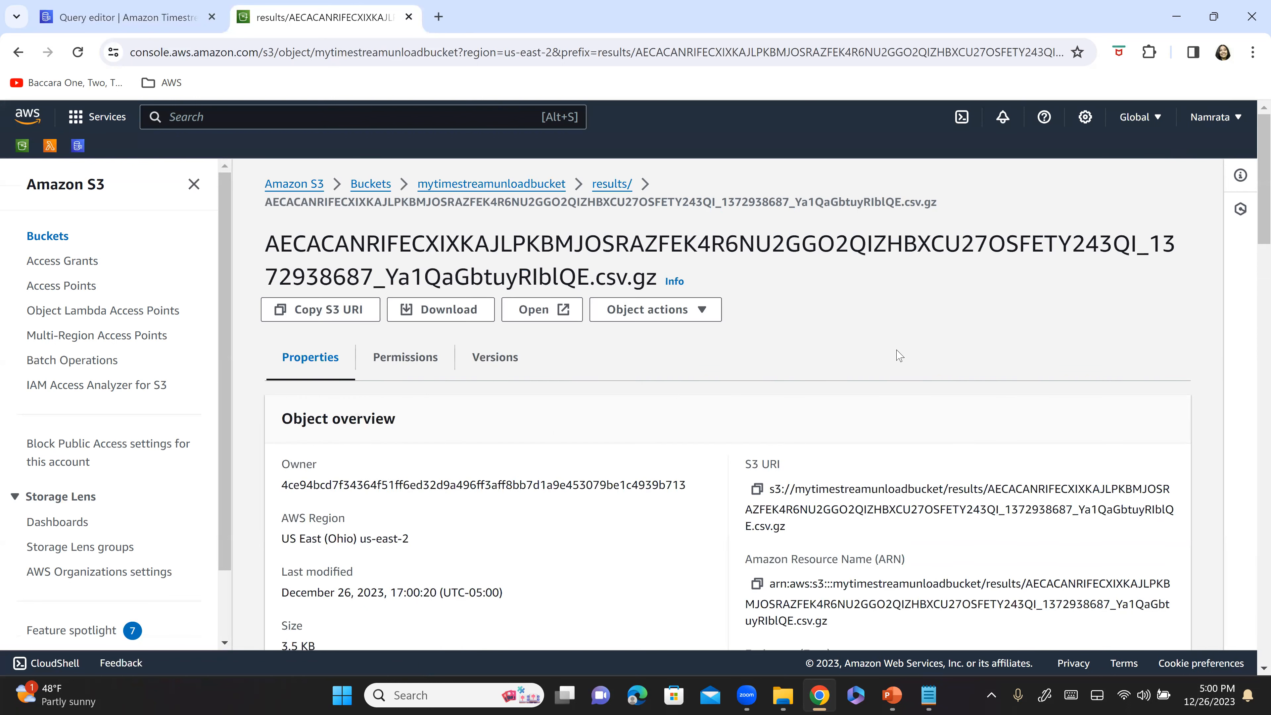
click(443, 321)
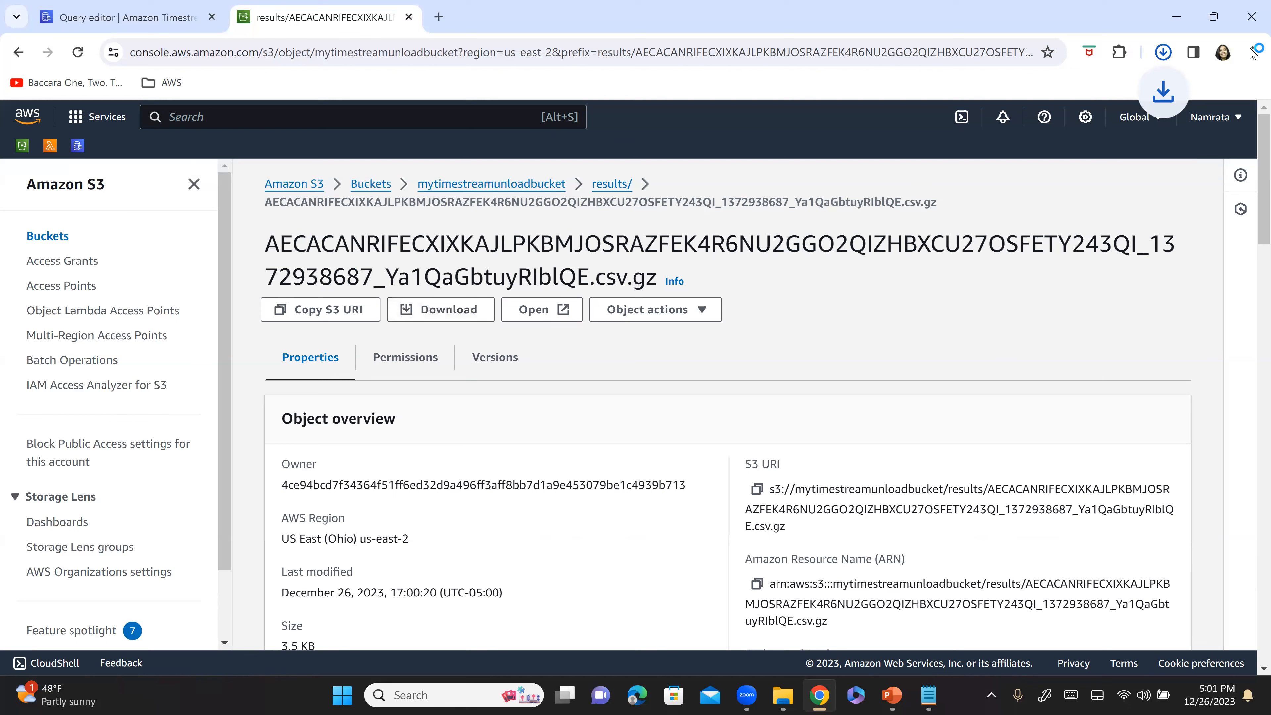
- Locate the downloaded .csv.gz archive in File Explorer and try to open the CSV directly from inside it
click(1163, 59)
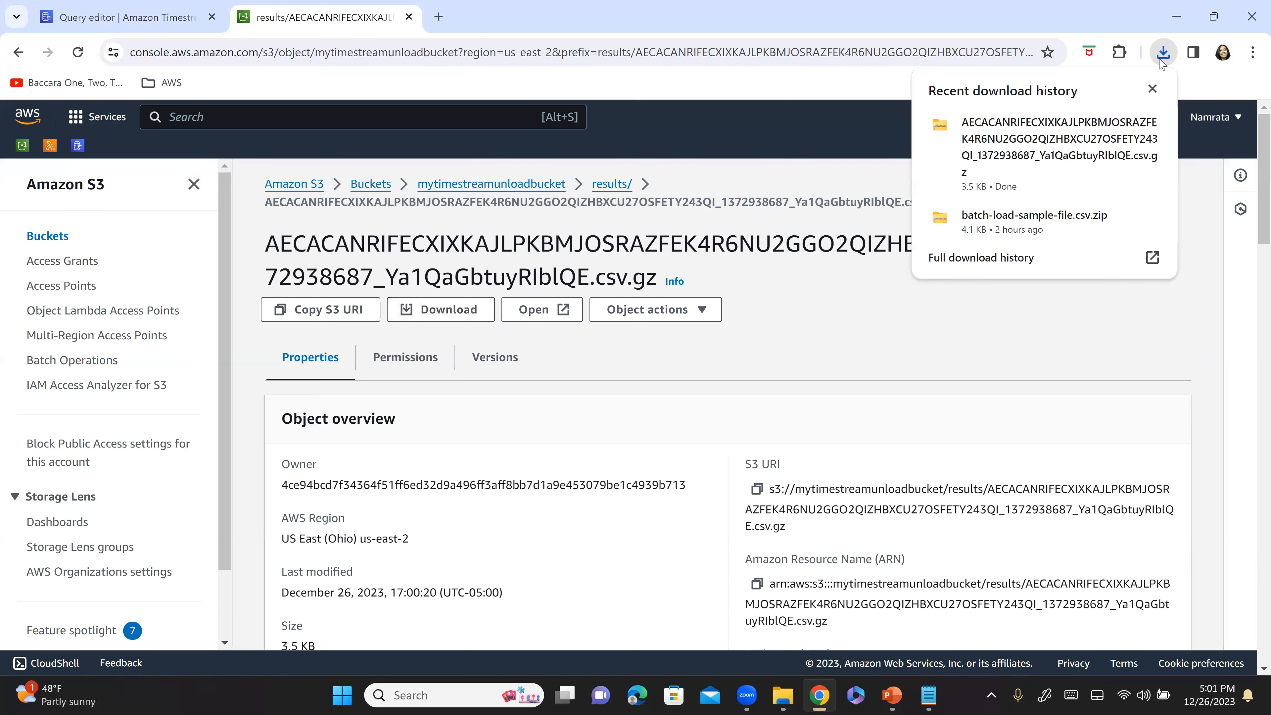
mouse_move(1112, 166)
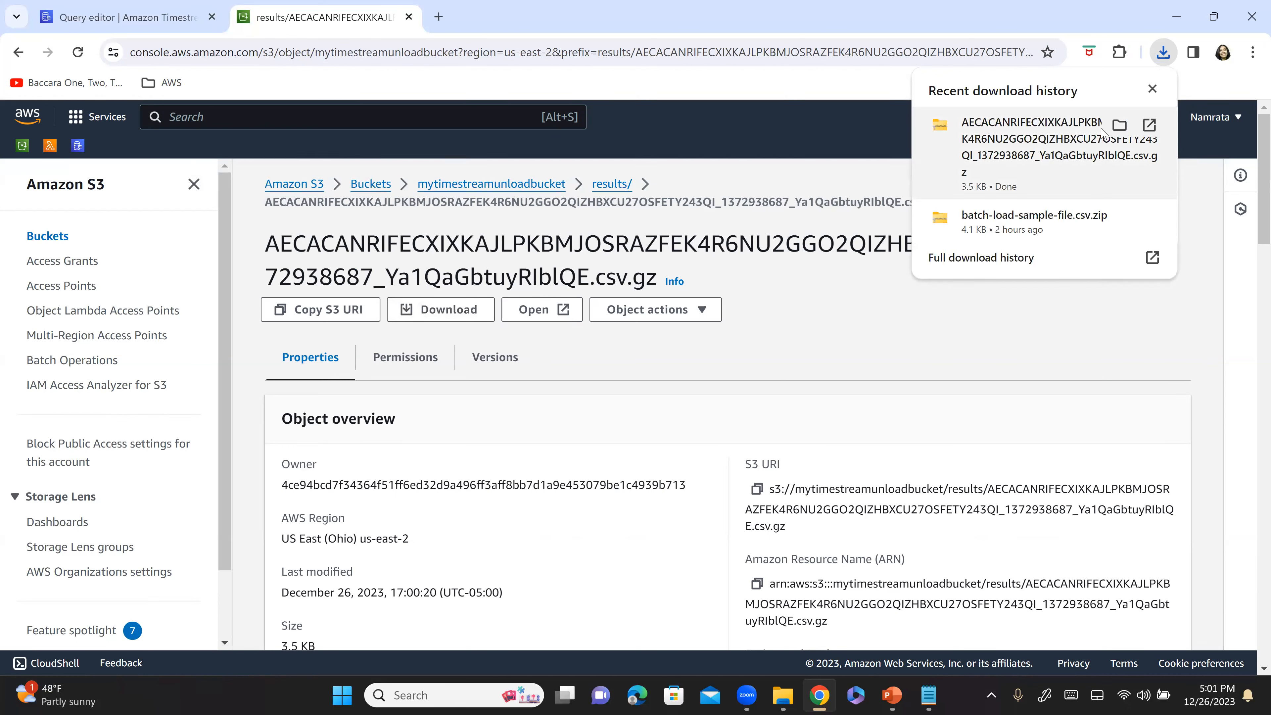
click(1121, 125)
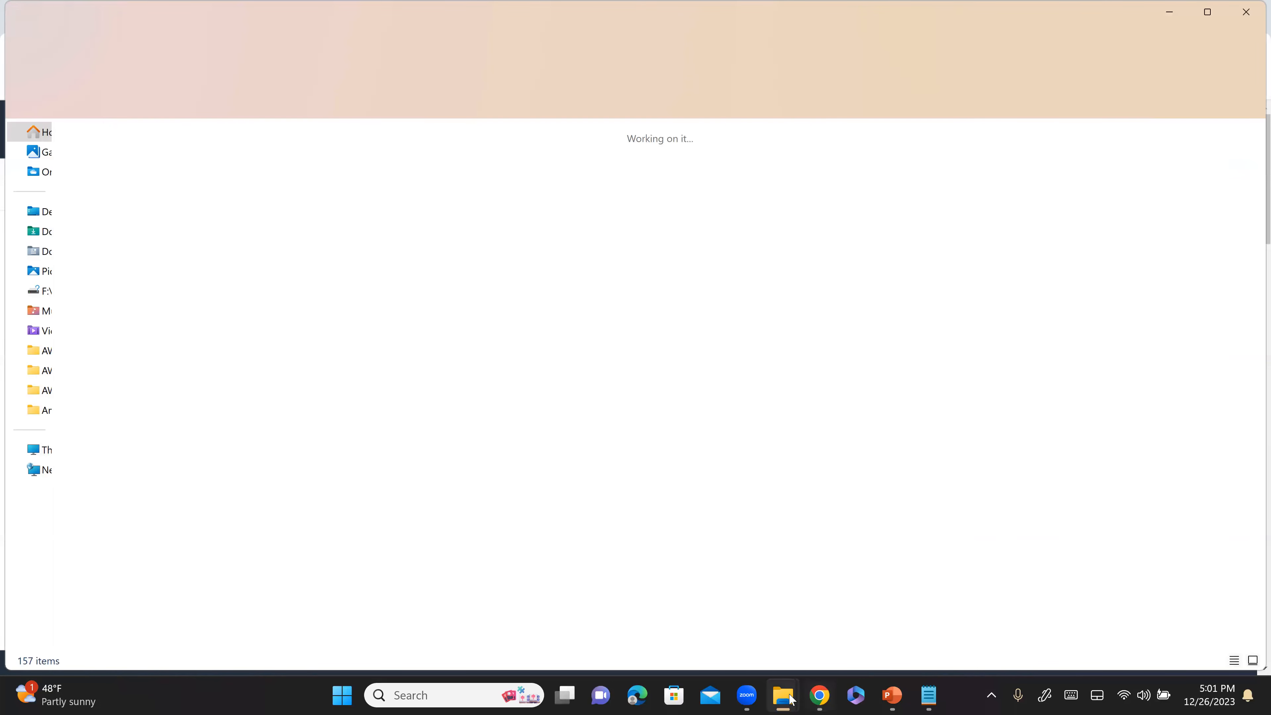
mouse_move(791, 698)
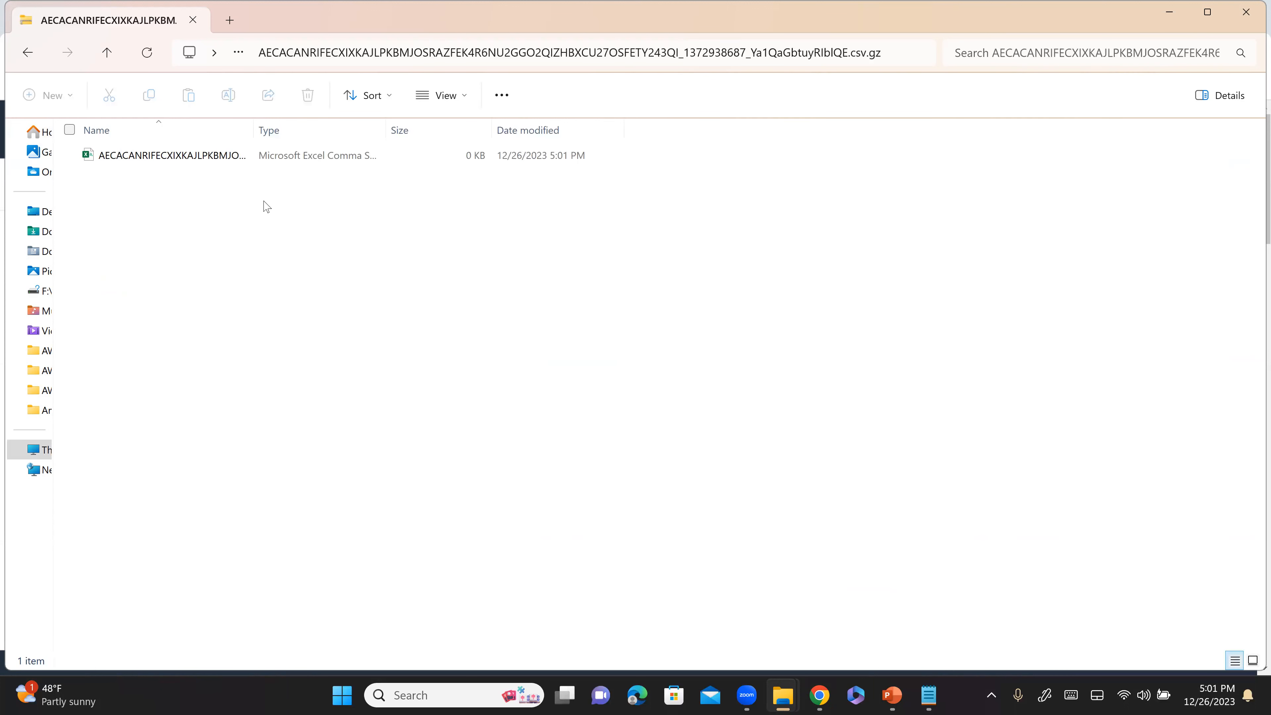
double_click(254, 129)
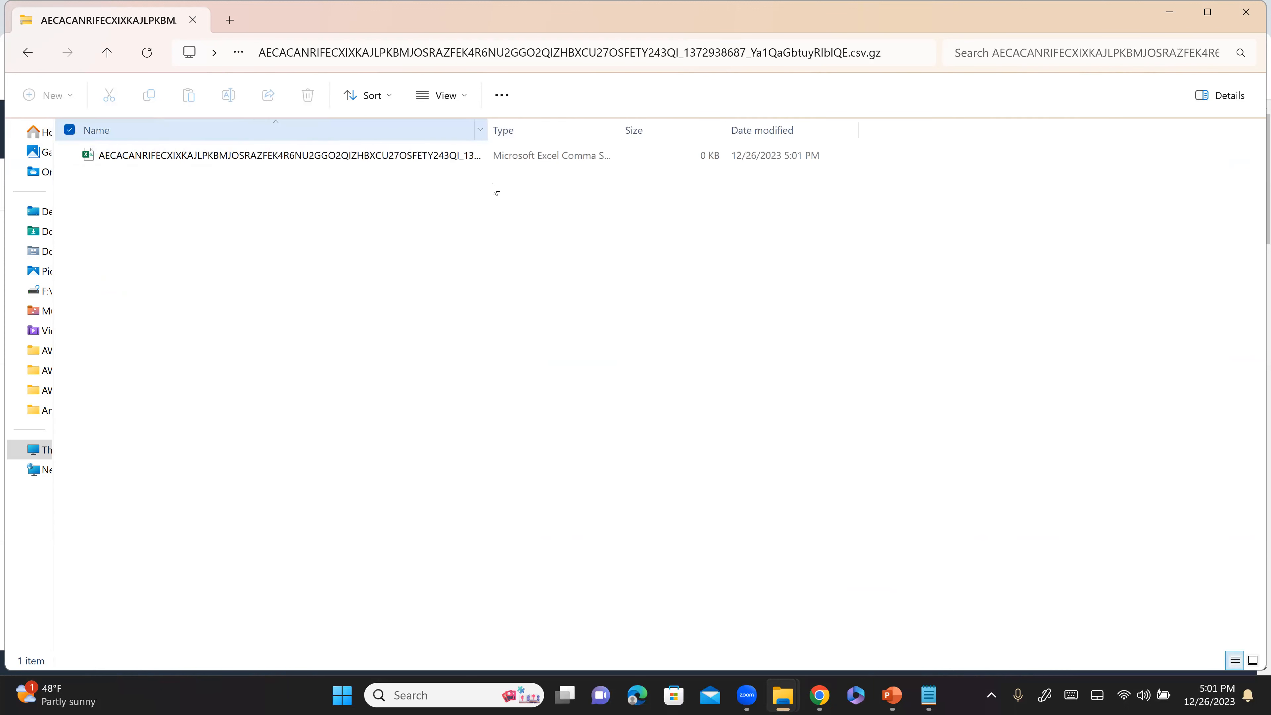
click(370, 163)
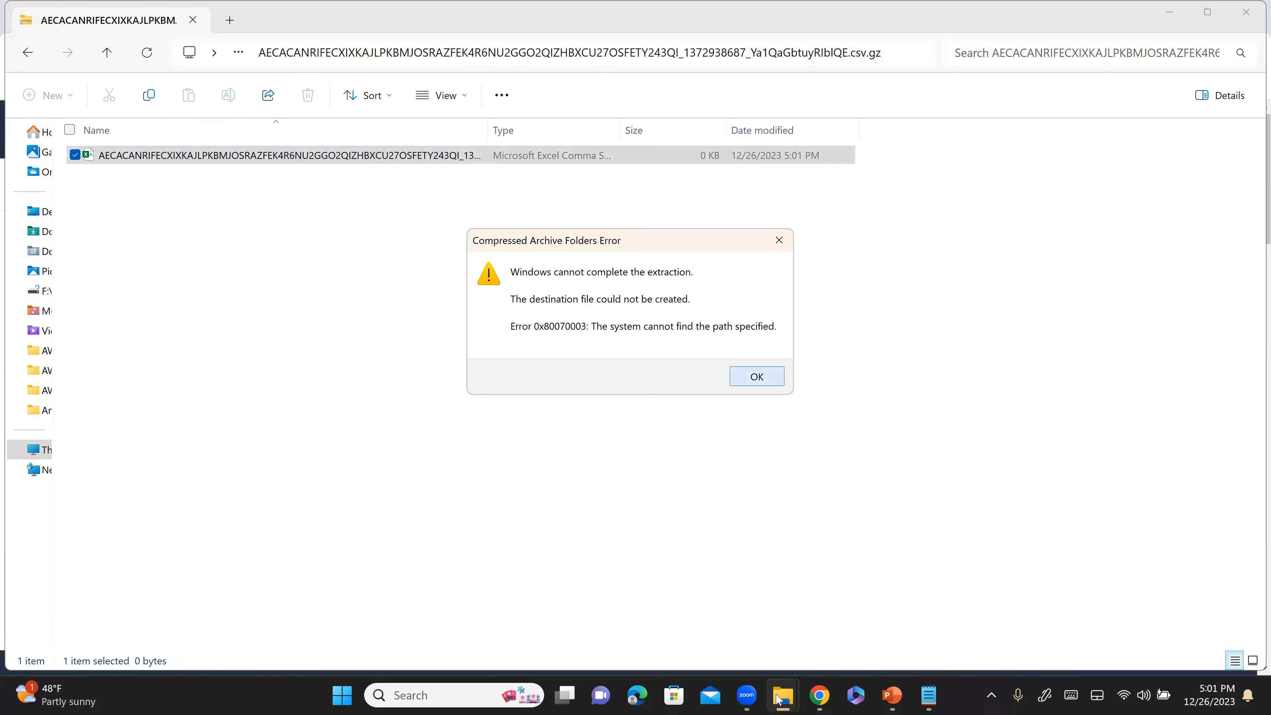
- Extract the downloaded .csv.gz archive in the Downloads folder to the suggested destination, showing the extracted files when complete
click(721, 619)
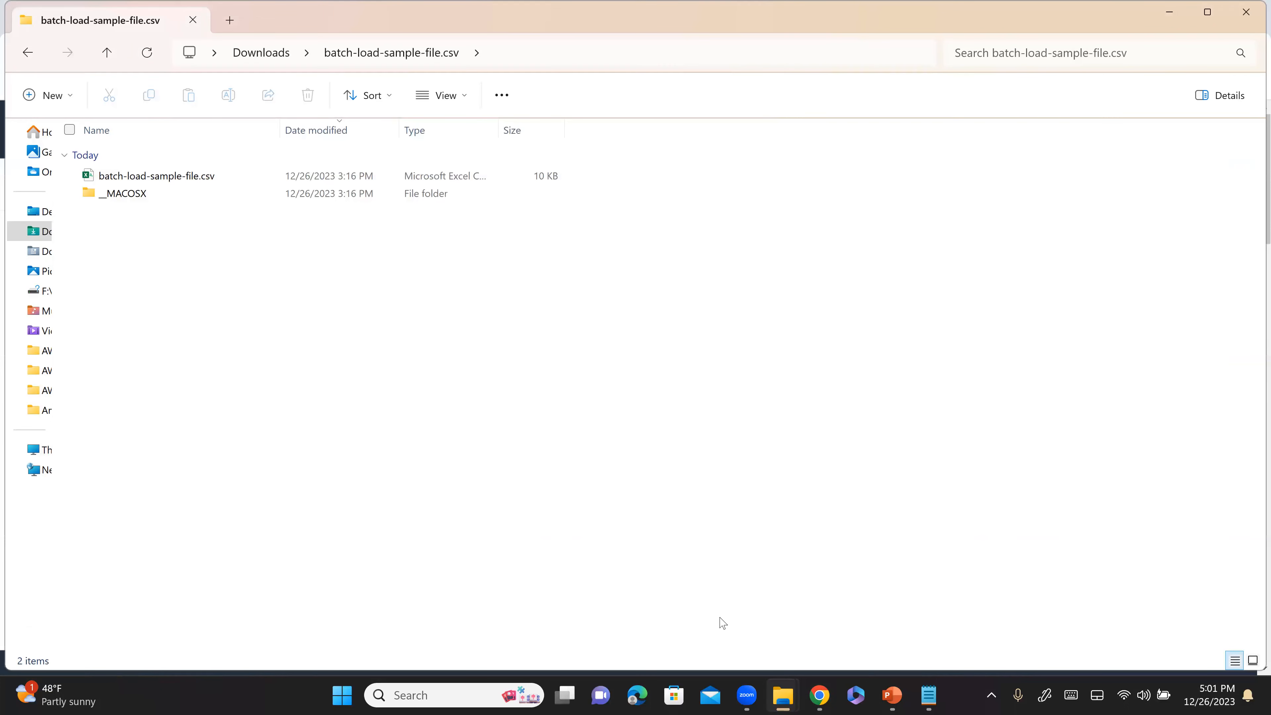
click(269, 60)
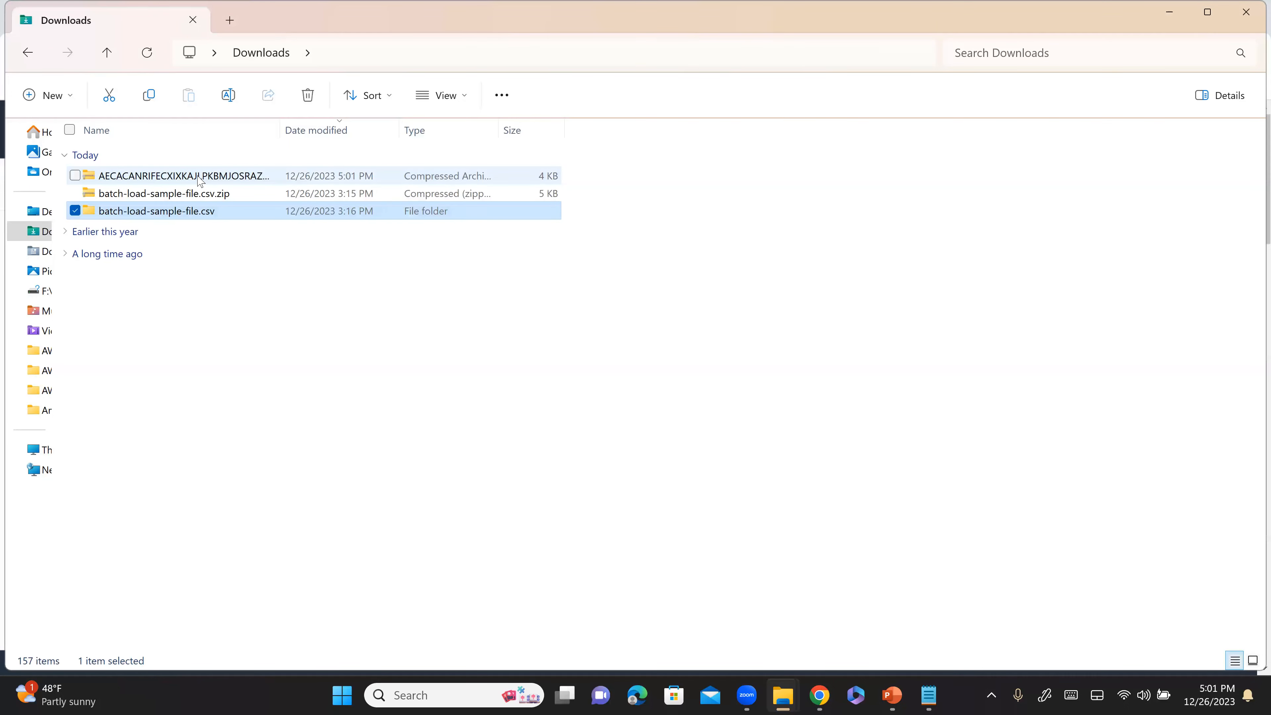
click(199, 178)
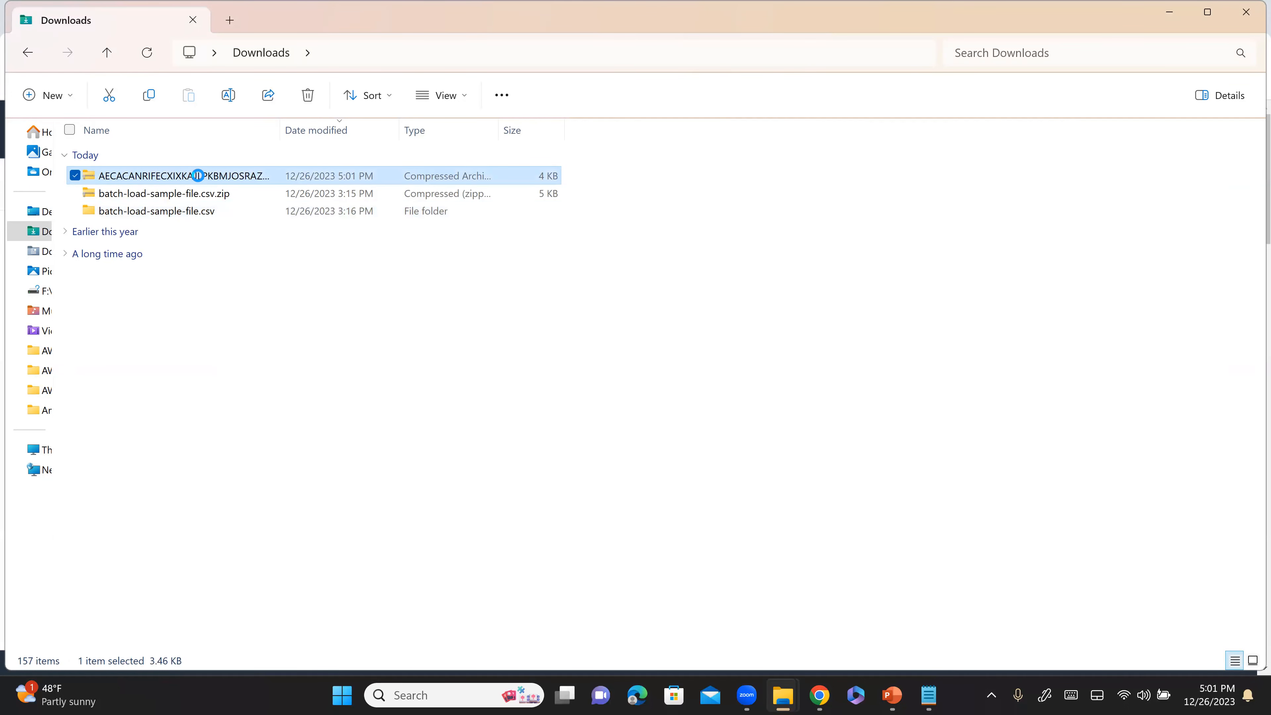
right_click(199, 175)
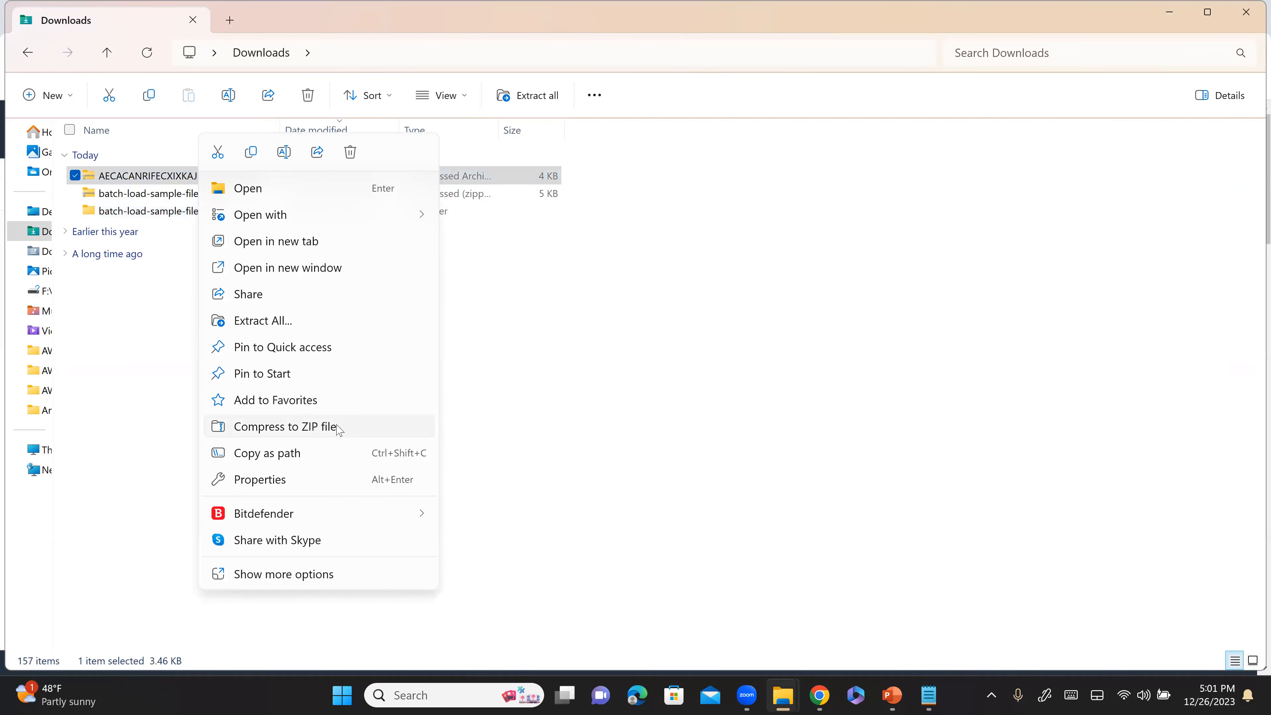
click(332, 326)
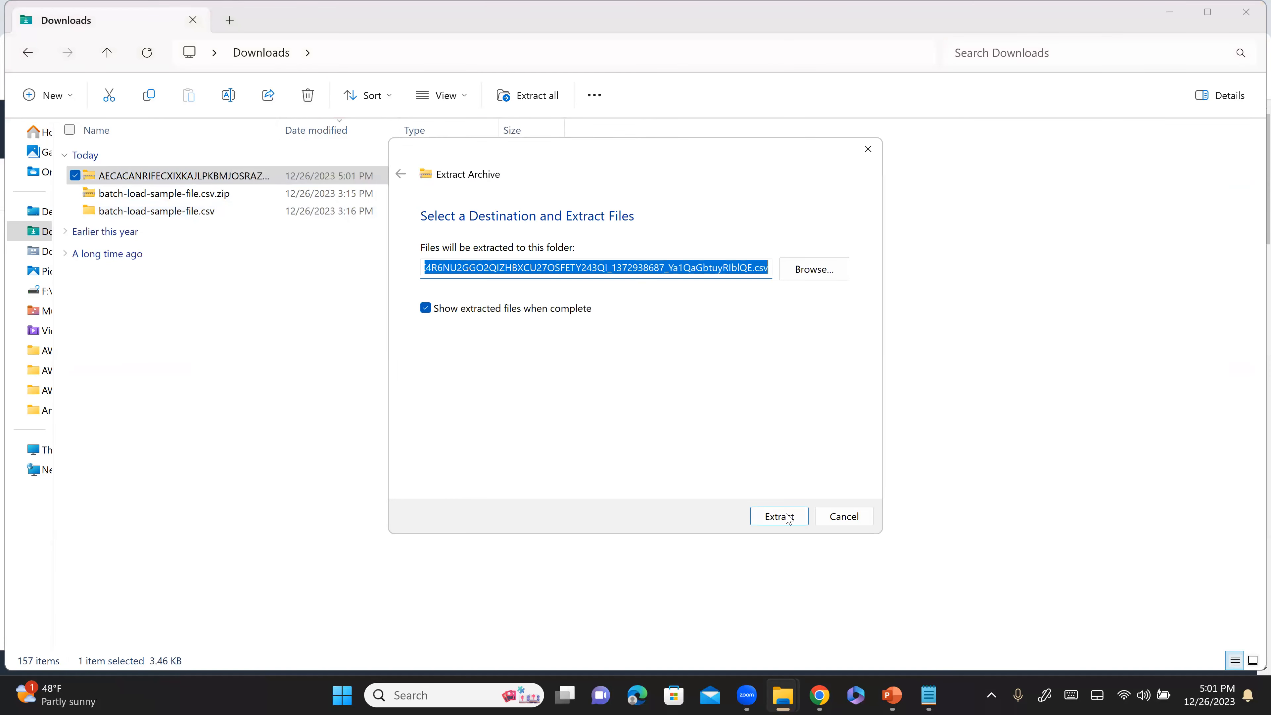
click(787, 518)
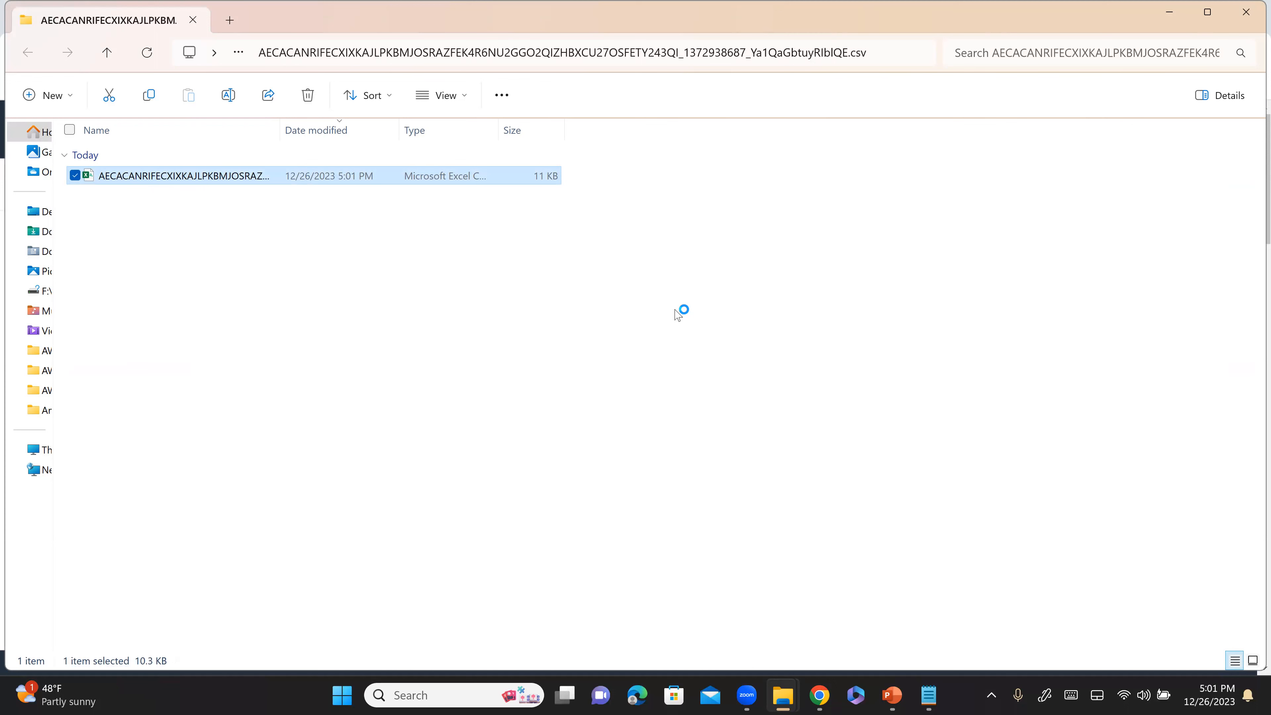
- Open the extracted export CSV in Excel and widen columns A, B, C and E to fit their contents
key(Return)
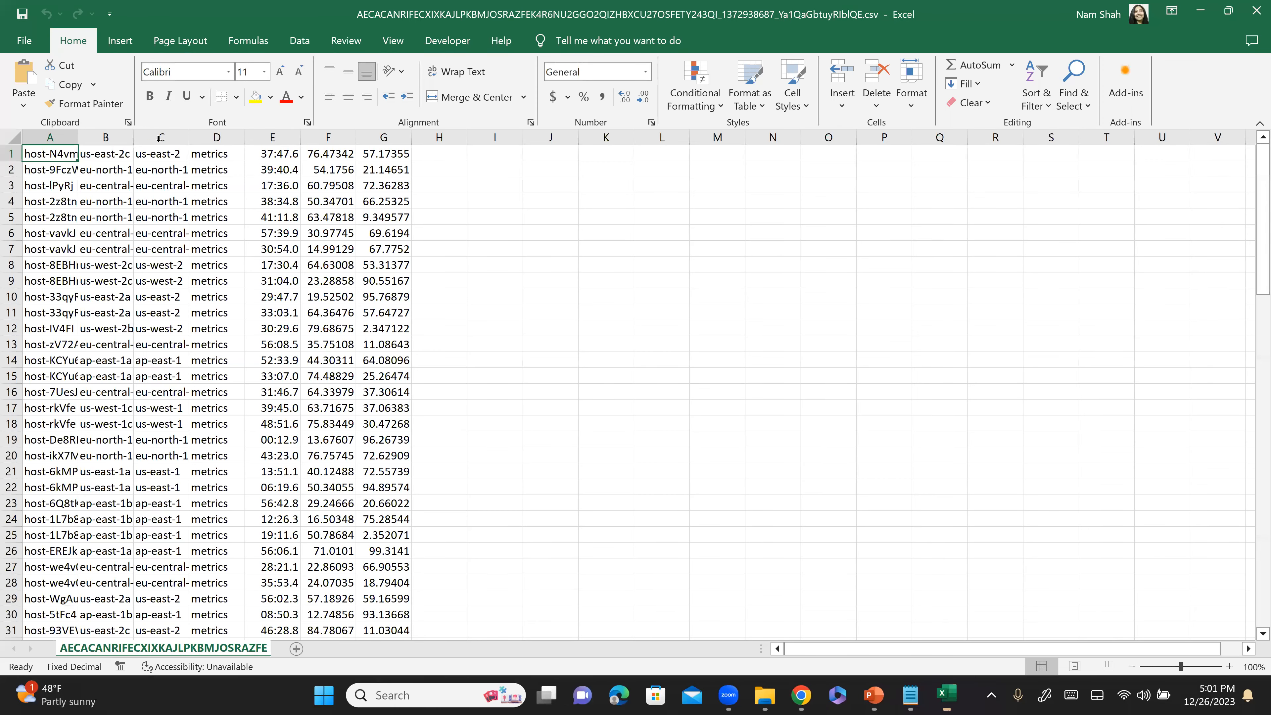
key(alt+h)
key(o)
key(i)
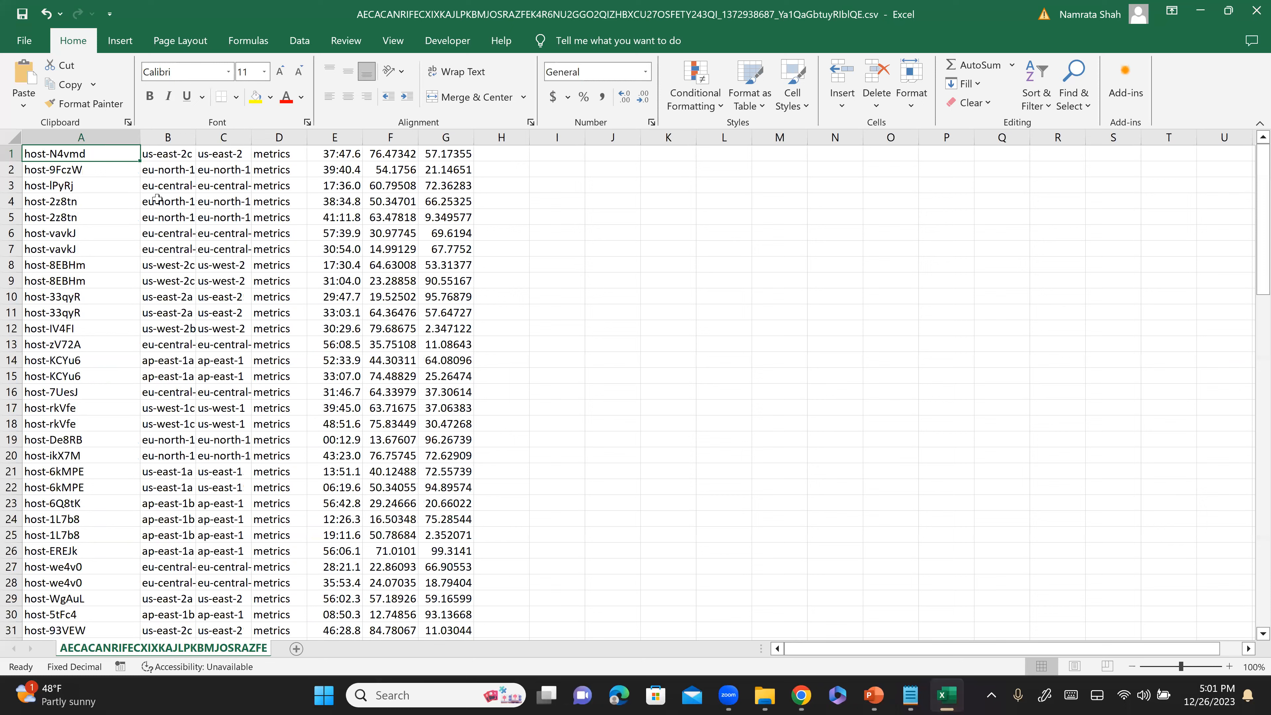
double_click(195, 137)
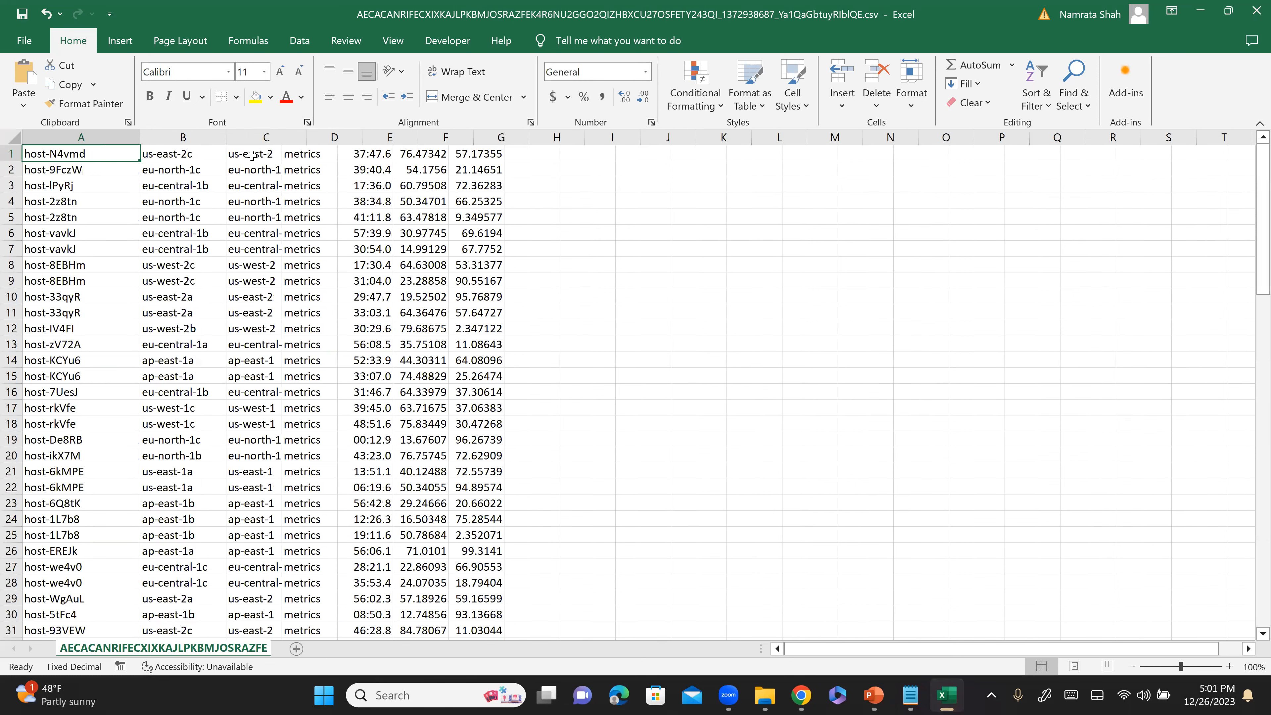
double_click(281, 138)
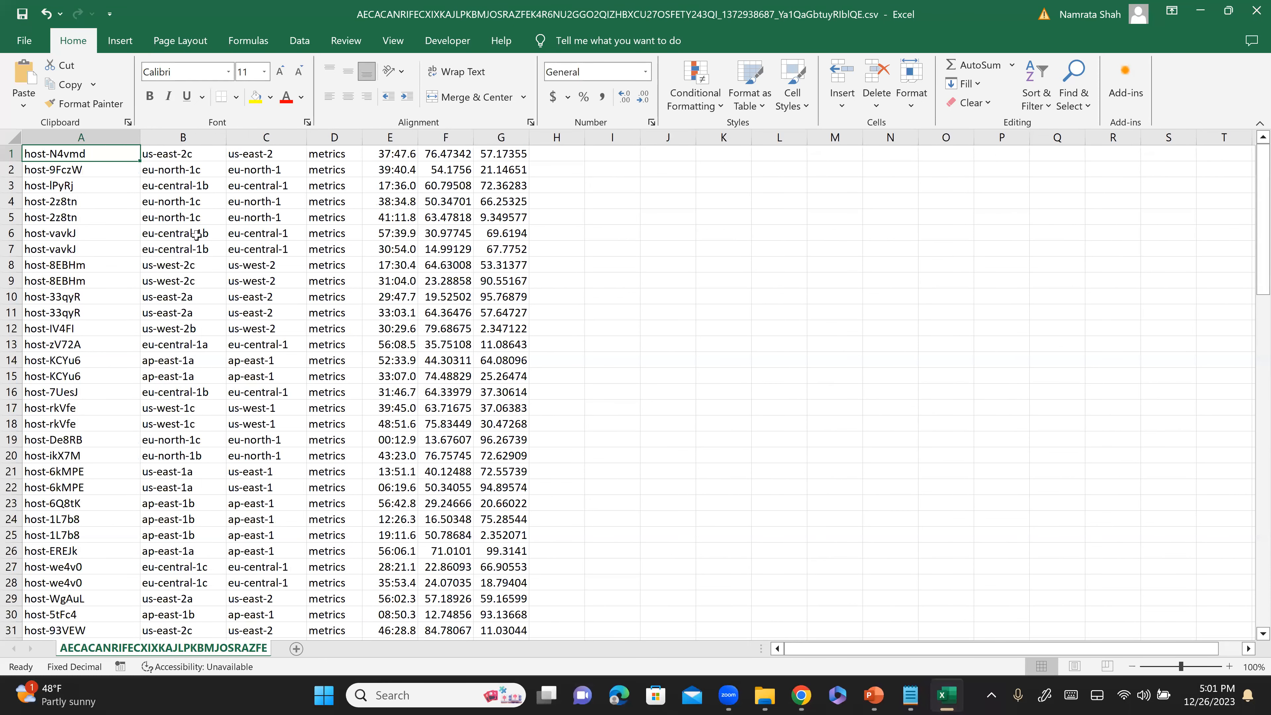
double_click(362, 139)
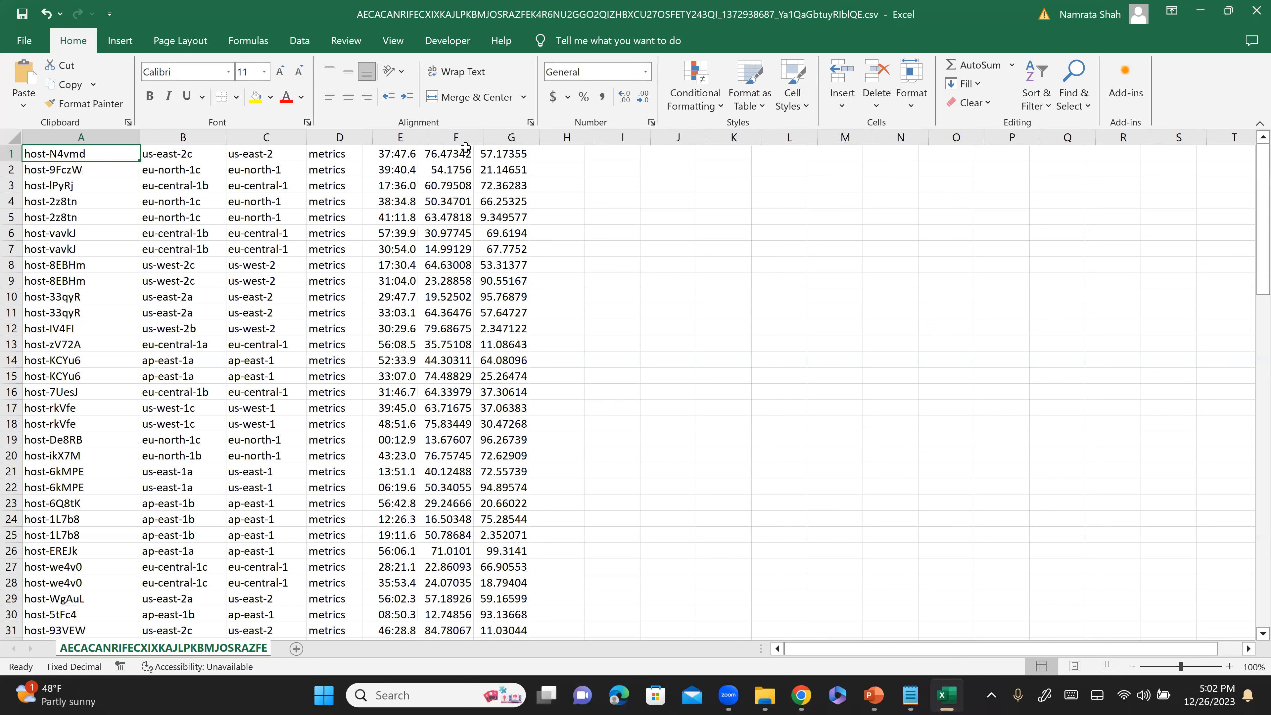
- Open batch-load-sample-file.csv in Excel from its extracted folder in Downloads
click(759, 694)
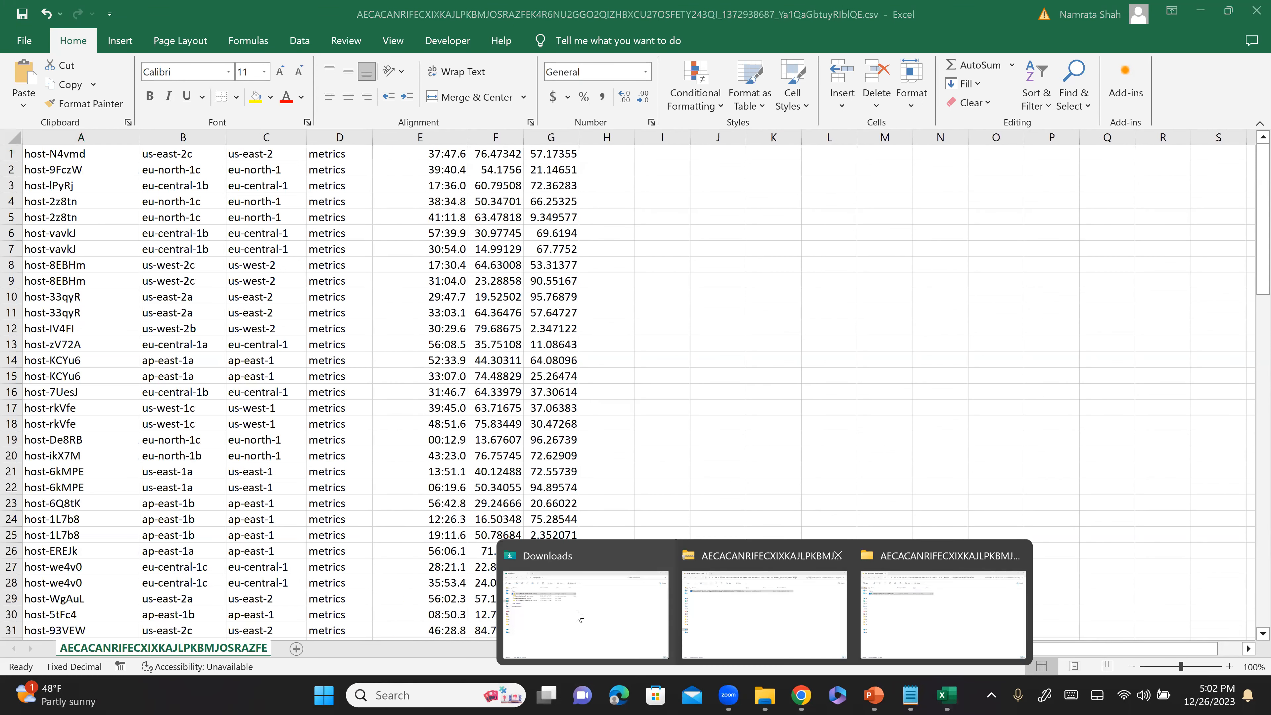
click(622, 601)
click(136, 211)
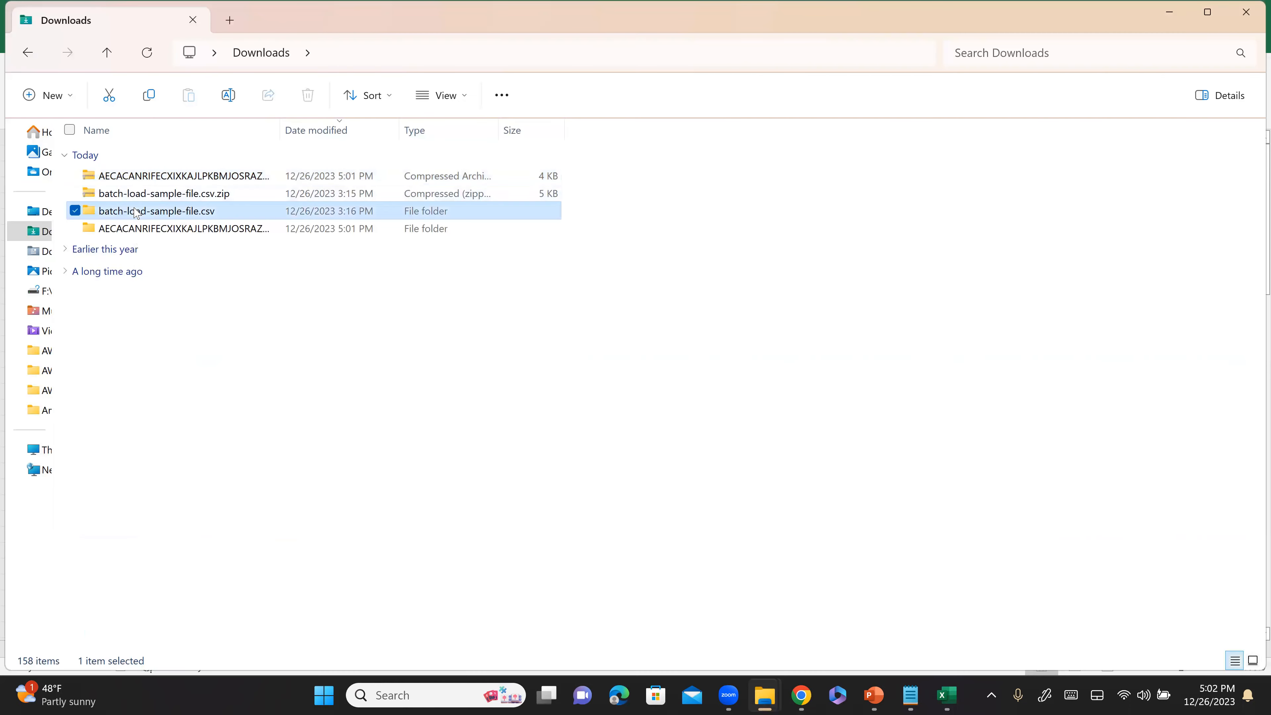
double_click(136, 212)
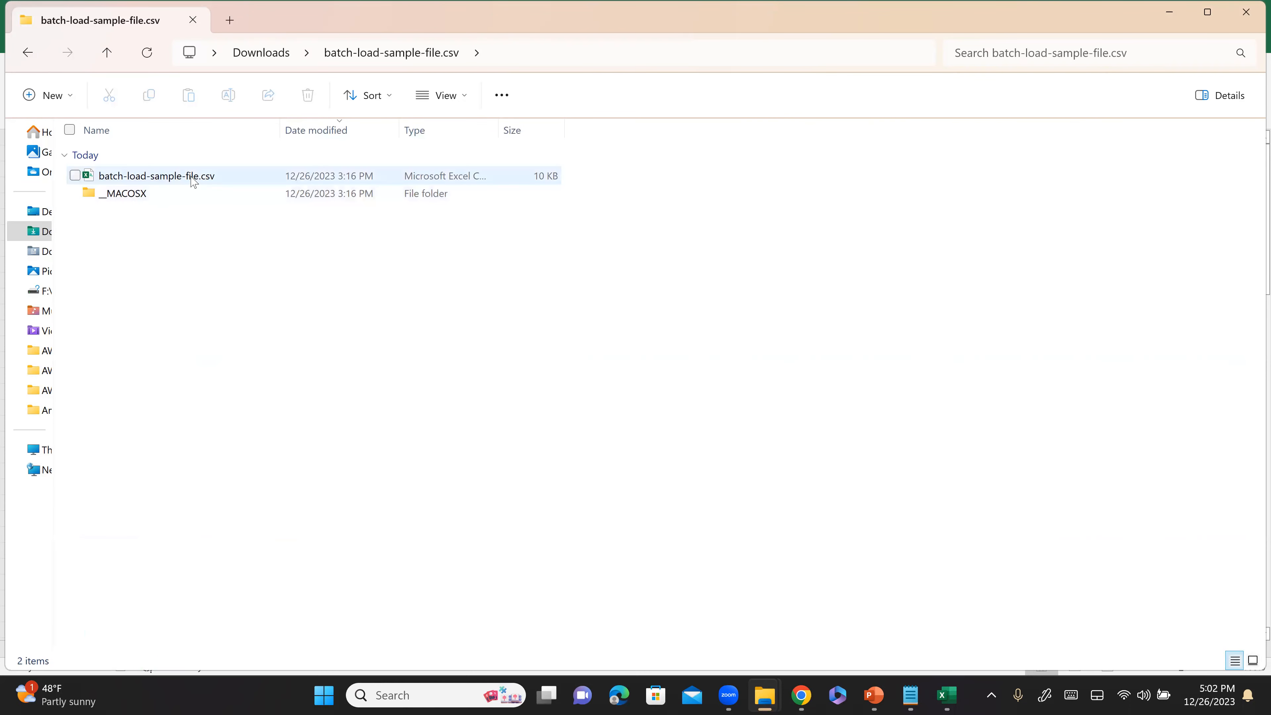
double_click(193, 181)
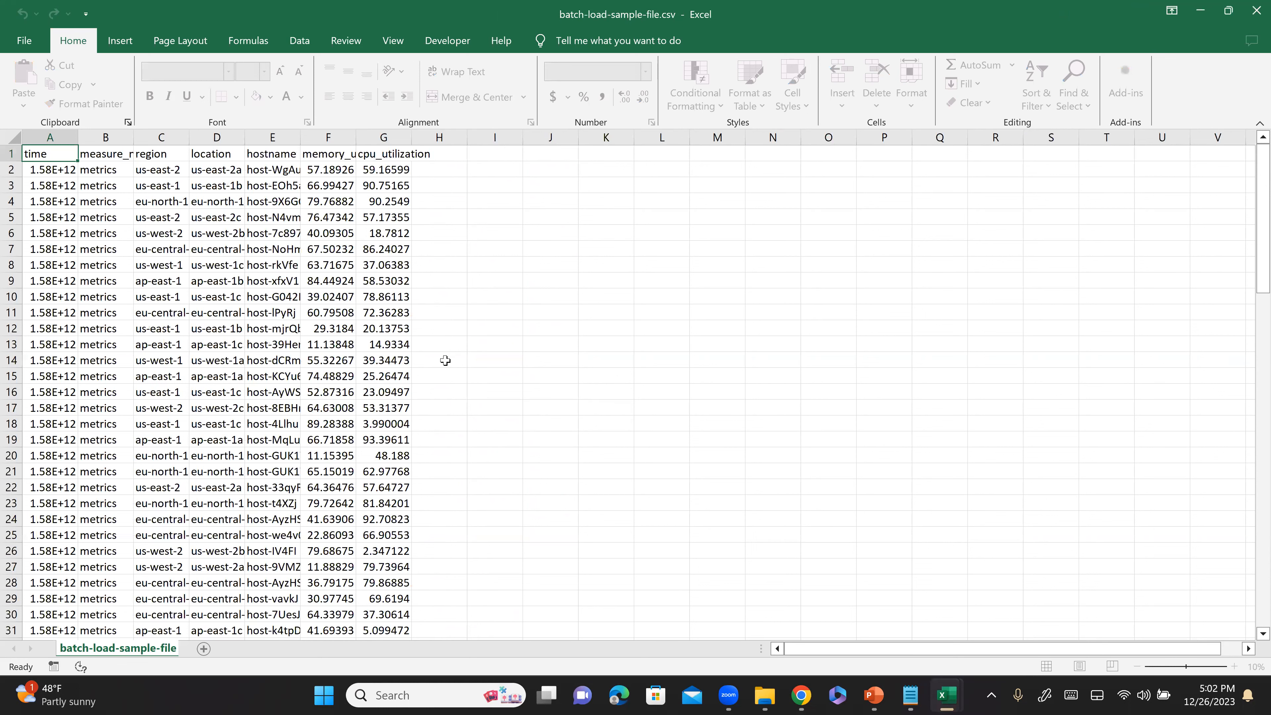
- Look through the sample file's rows and widen the time column to inspect its first timestamp
scroll(392, 434, down, 1)
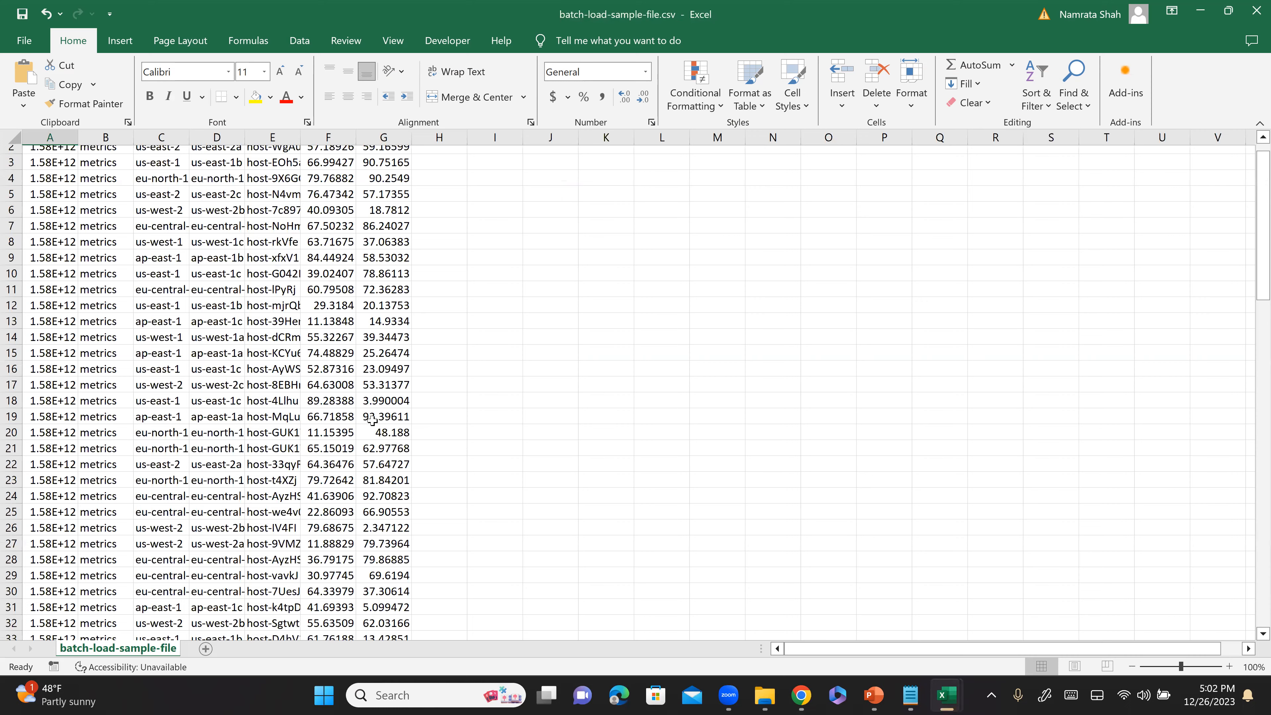
scroll(372, 420, up, 1)
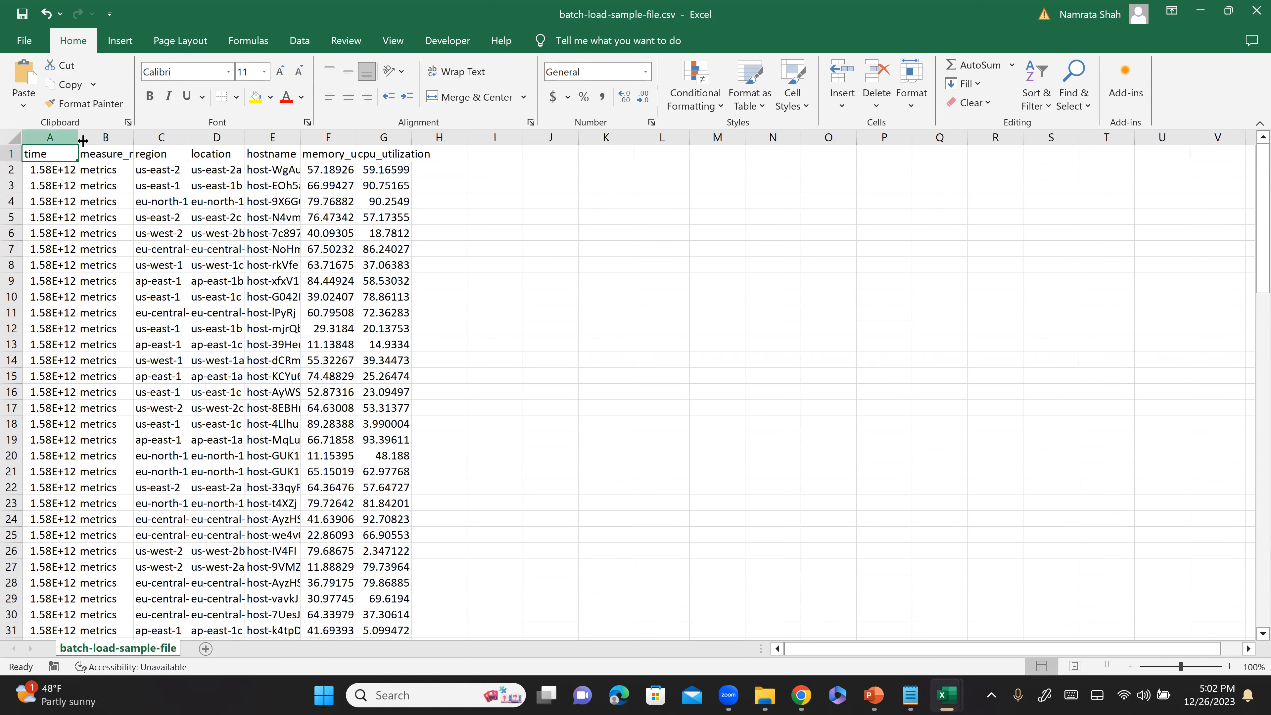
drag(78, 138, 120, 156)
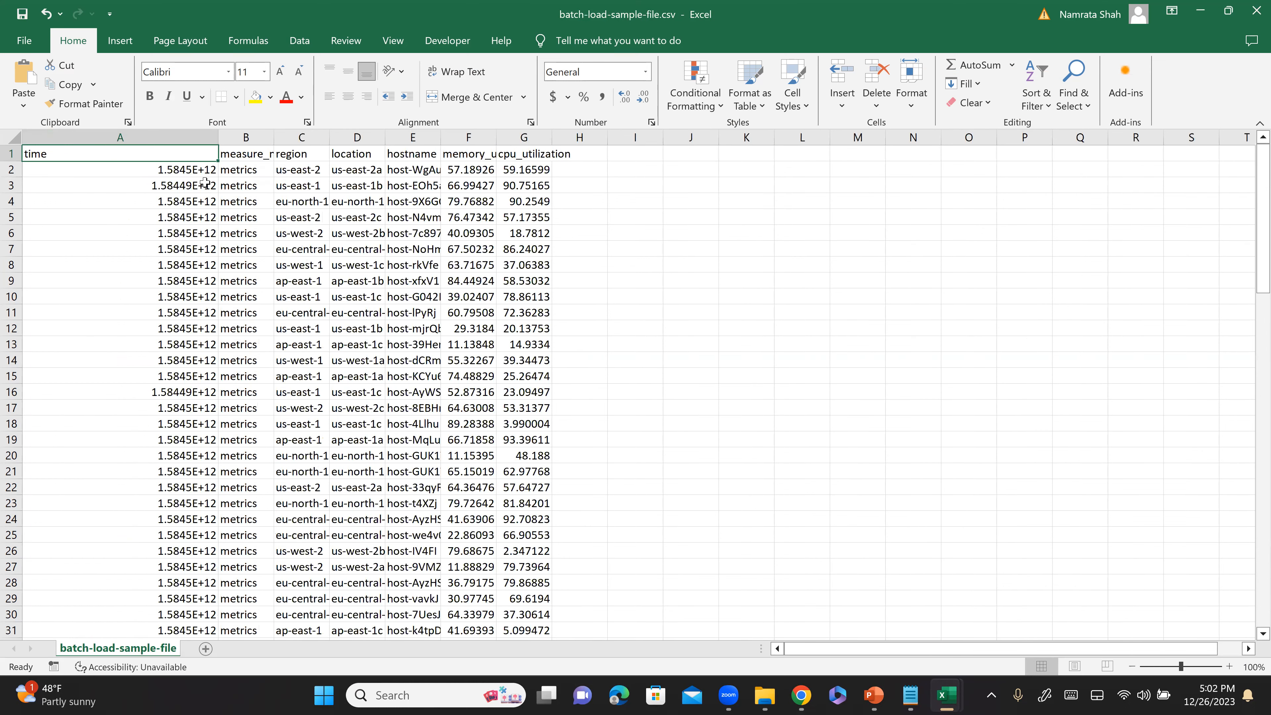
click(174, 173)
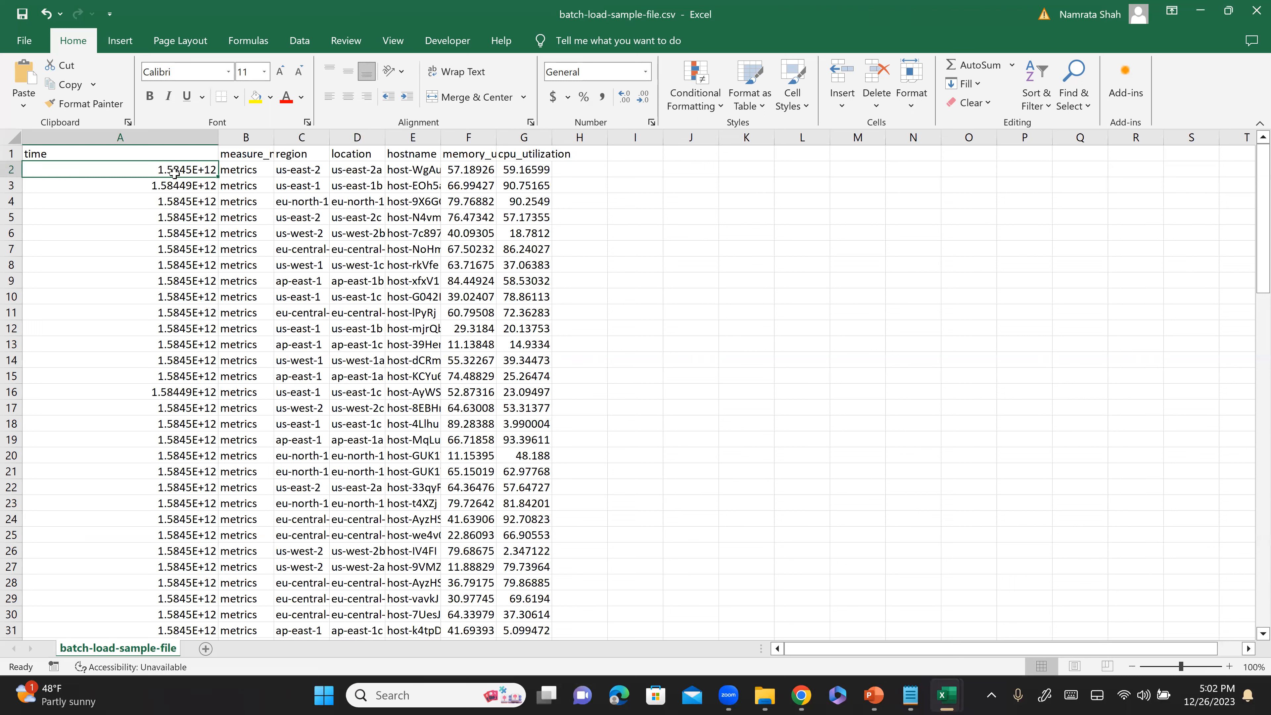
- Switch to File Explorer and open batch-load-sample-file.csv in Notepad
key(alt+Tab)
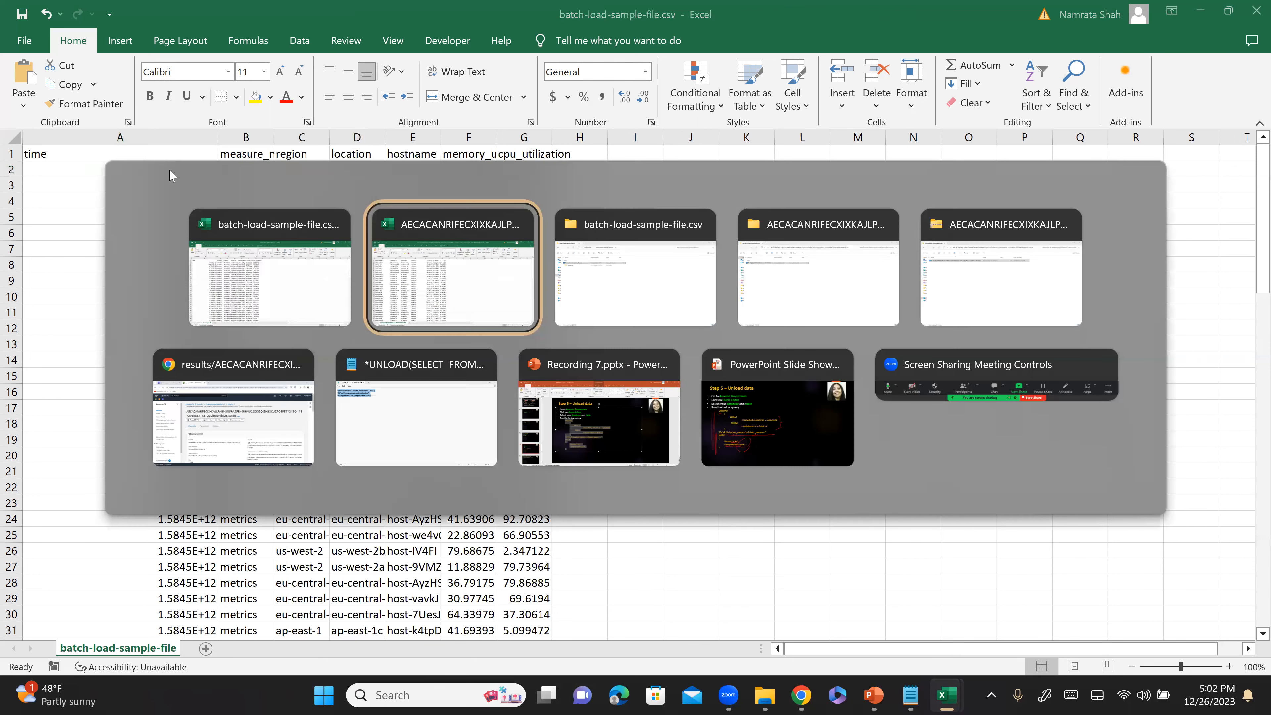
key(alt+Tab)
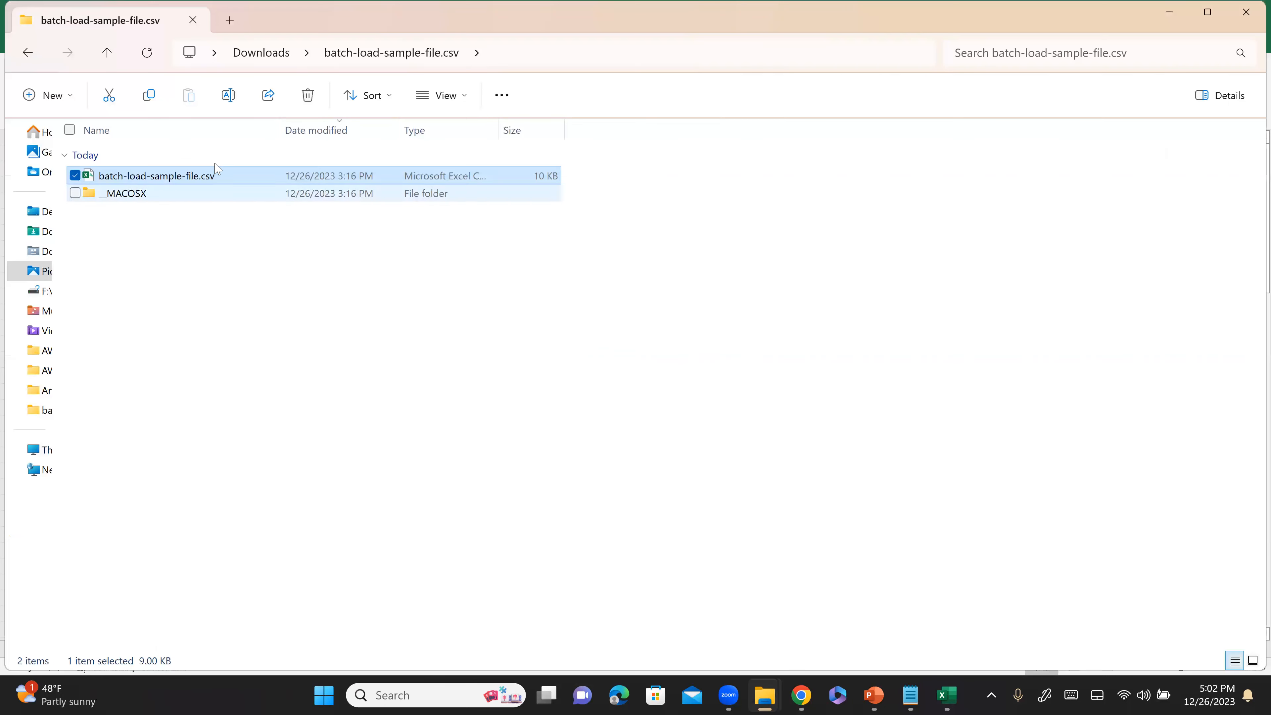
right_click(247, 177)
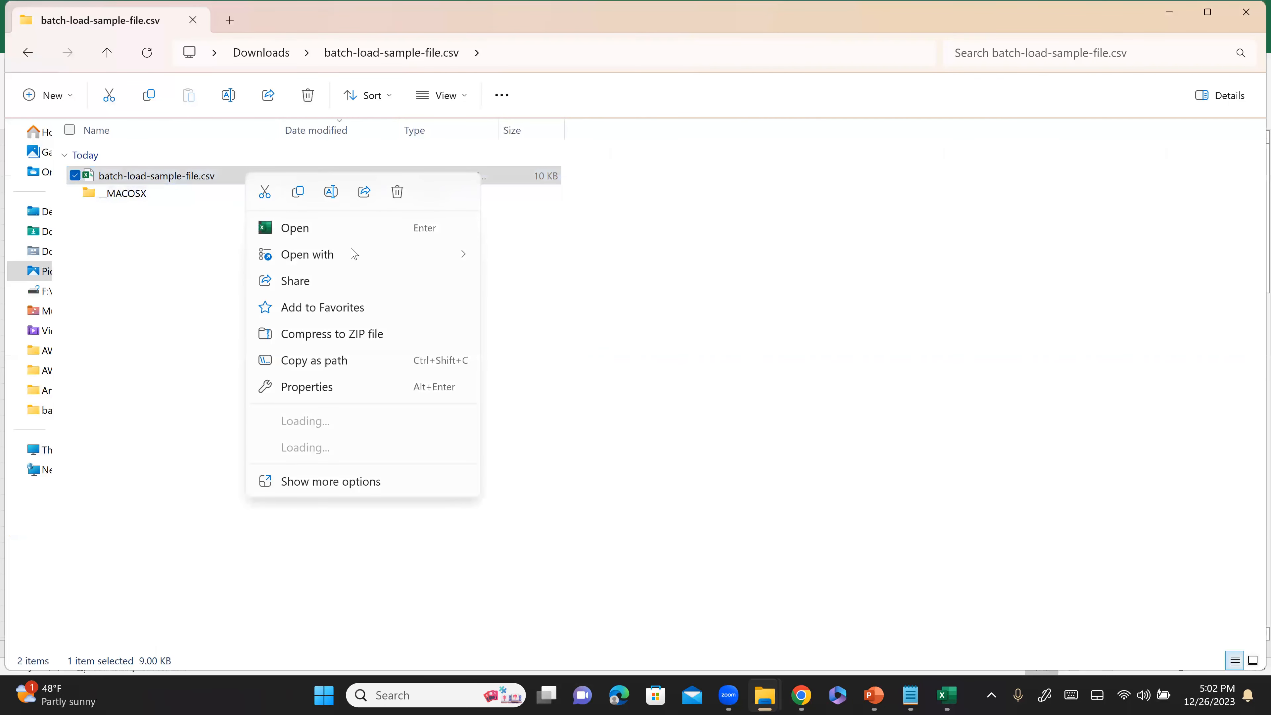
mouse_move(460, 264)
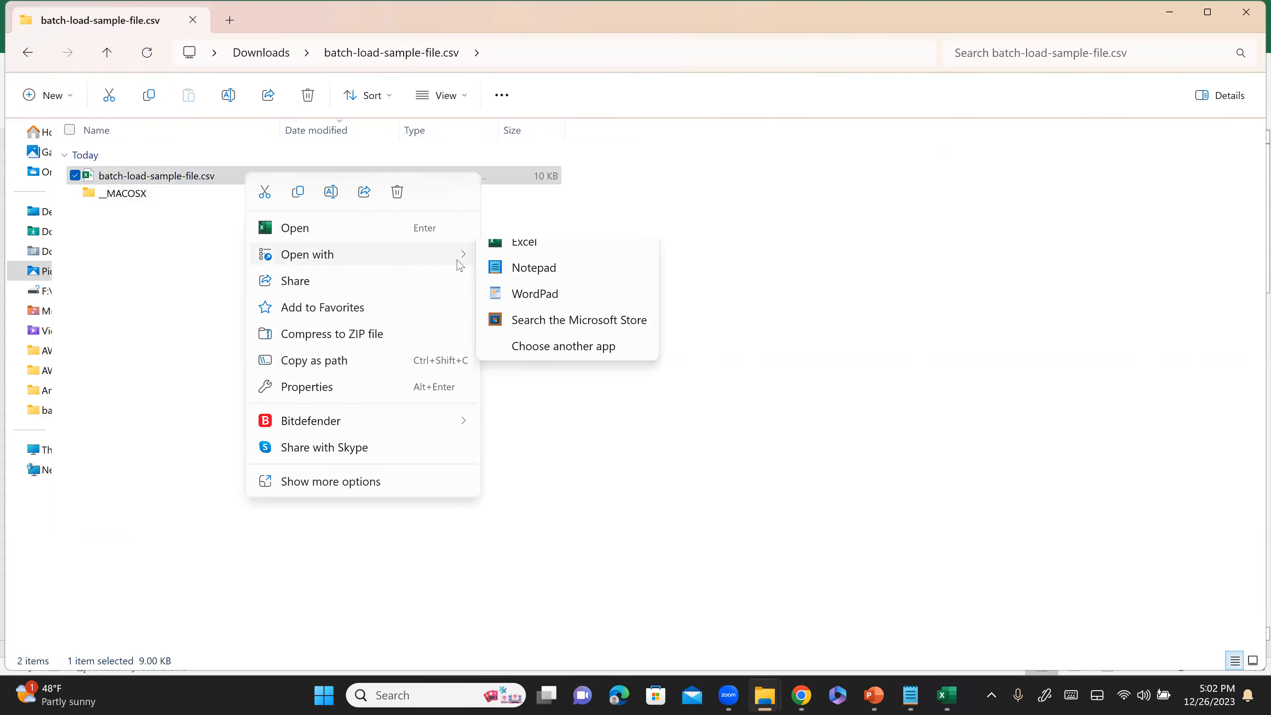
click(563, 284)
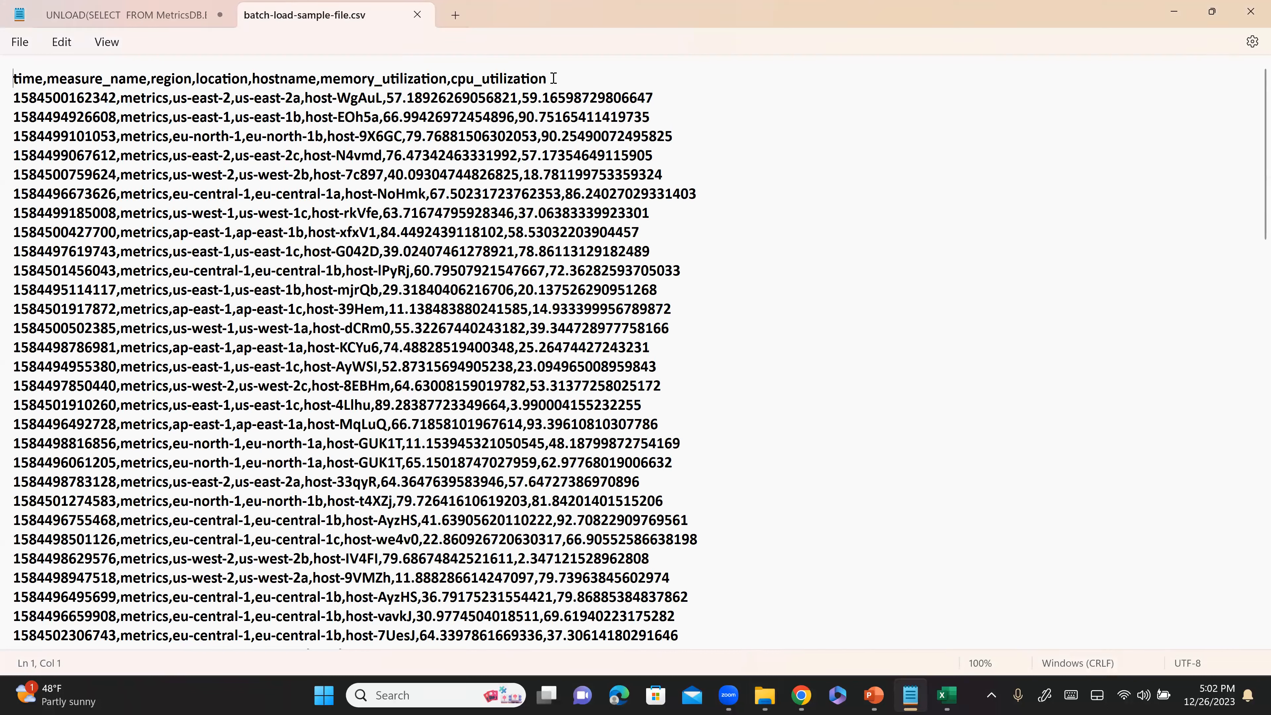
- Highlight the sample file's header line and the block of data rows beneath it to examine them
key(shift+End)
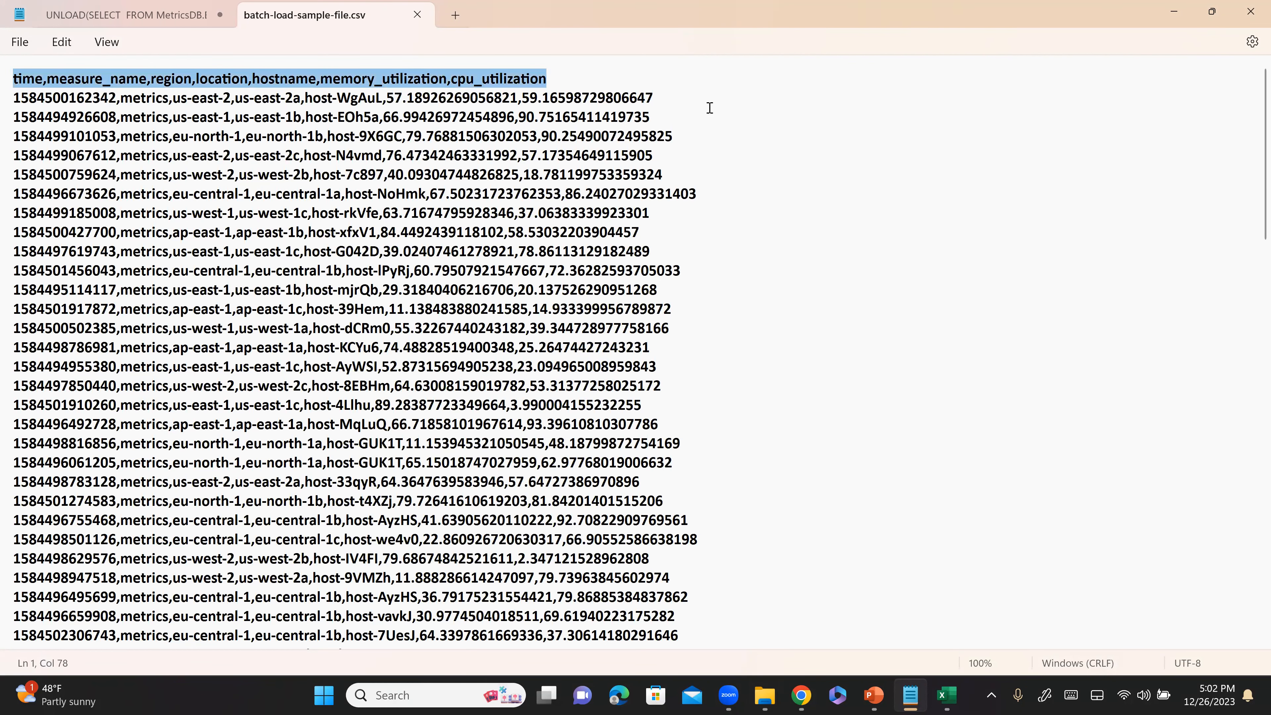
drag(749, 191, 781, 471)
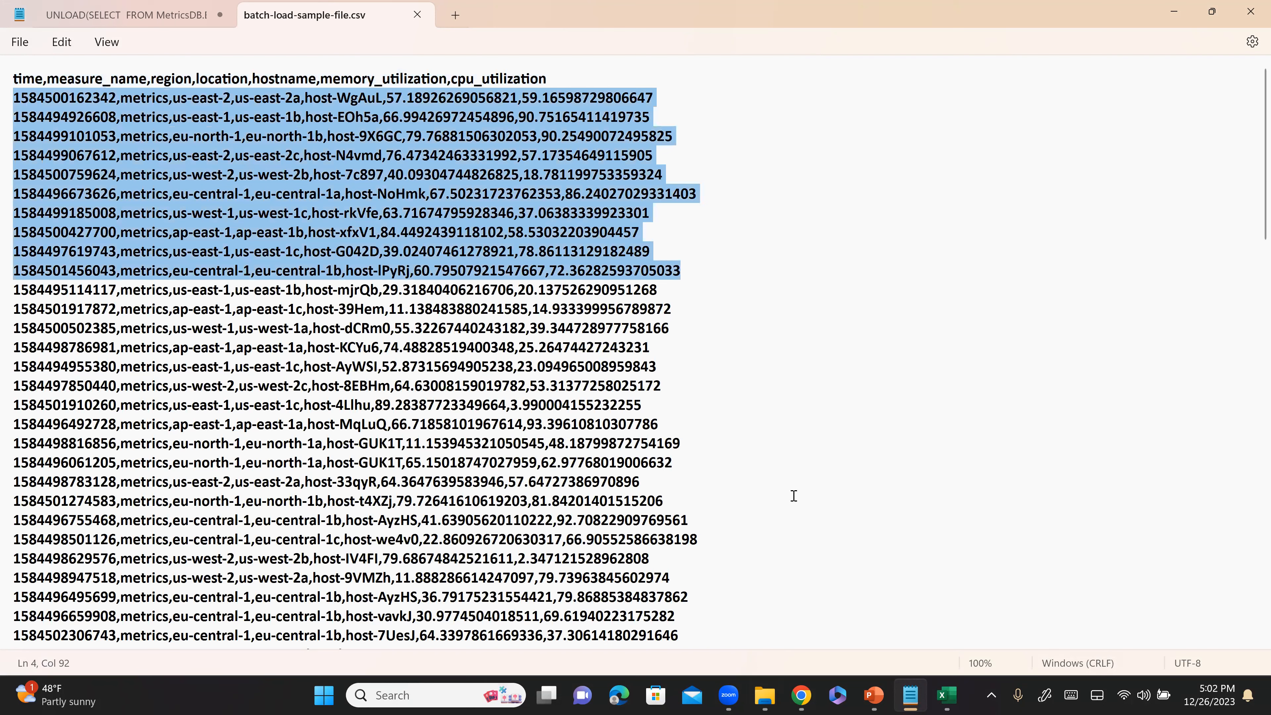
key(shift+Down)
key(shift+Down)
key(shift+Down)
key(shift+Down)
key(shift+Down)
key(shift+Down)
key(shift+Down)
key(shift+Down)
key(shift+Down)
key(shift+Down)
key(shift+Down)
key(shift+Down)
key(shift+Down)
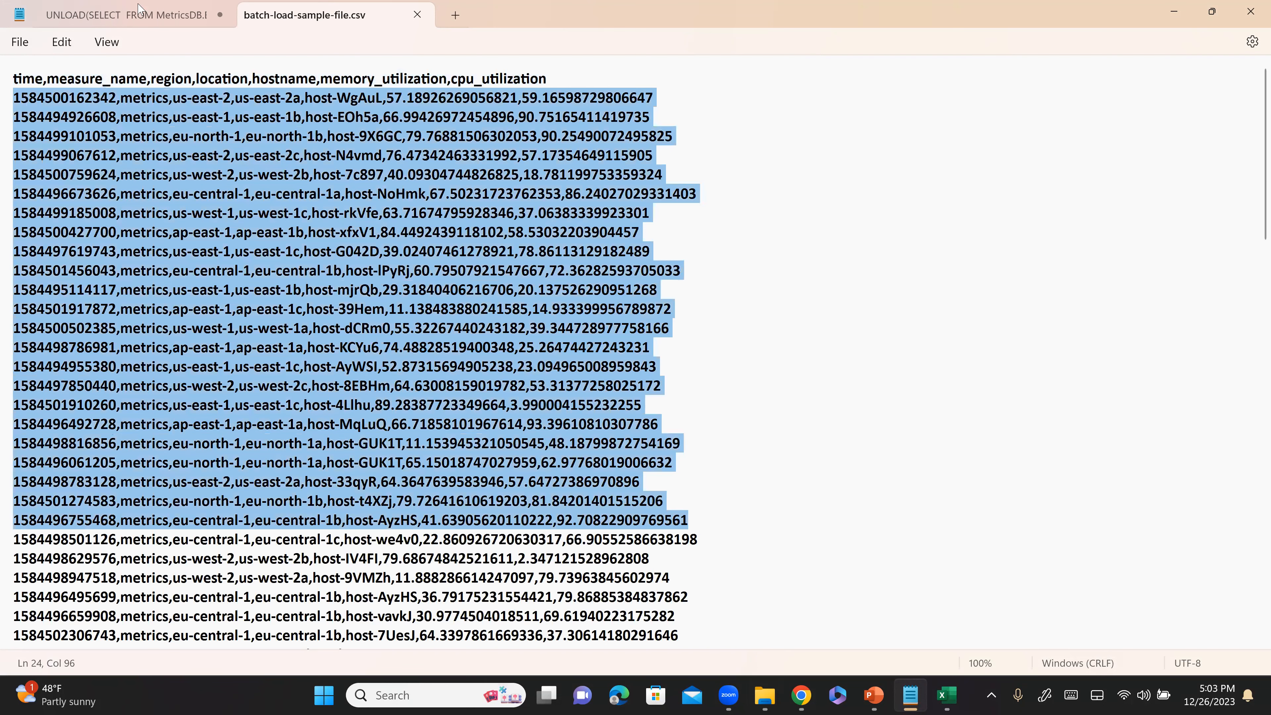
click(766, 697)
click(772, 699)
click(730, 621)
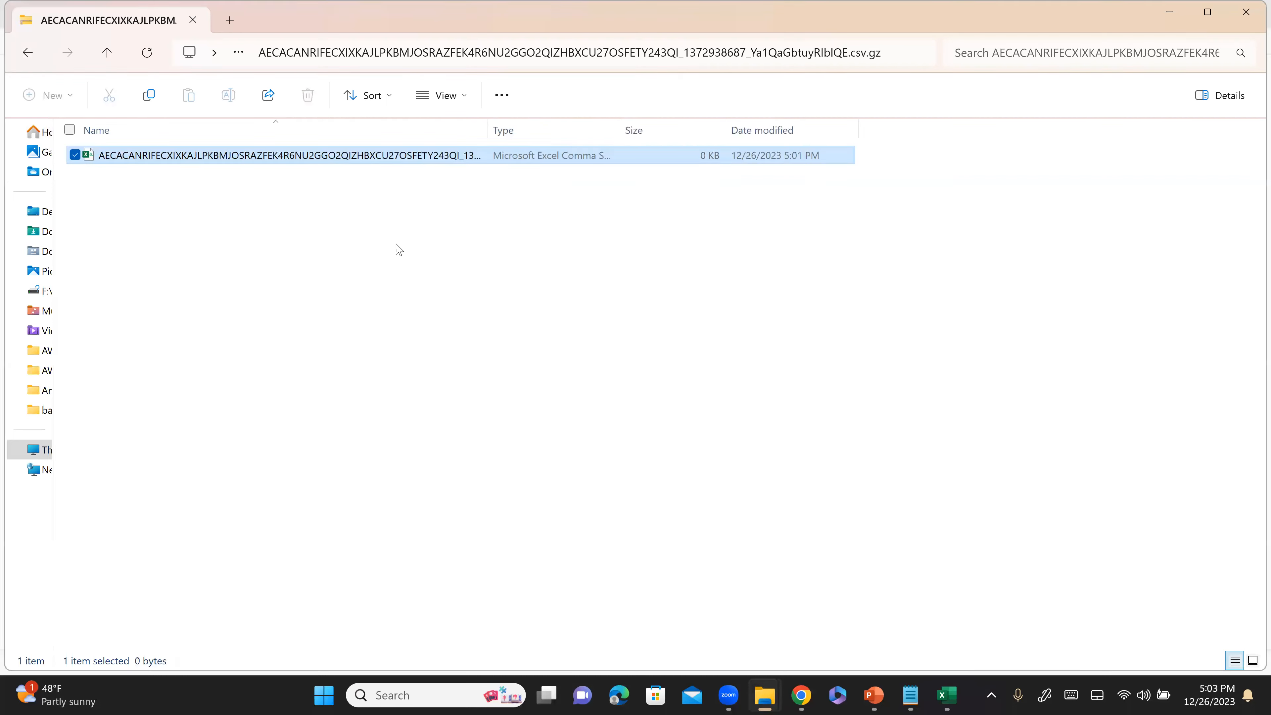
right_click(435, 159)
click(366, 207)
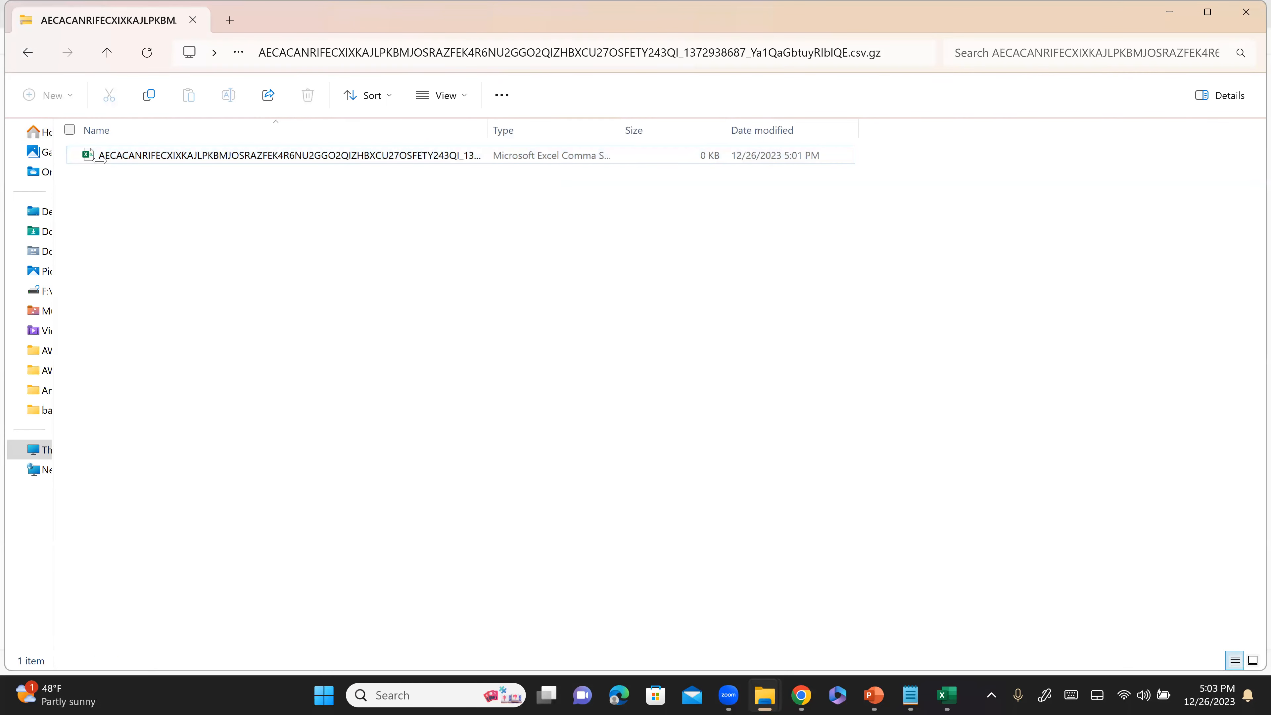
- Open the exported CSV from its extracted folder in Downloads with Notepad
click(767, 696)
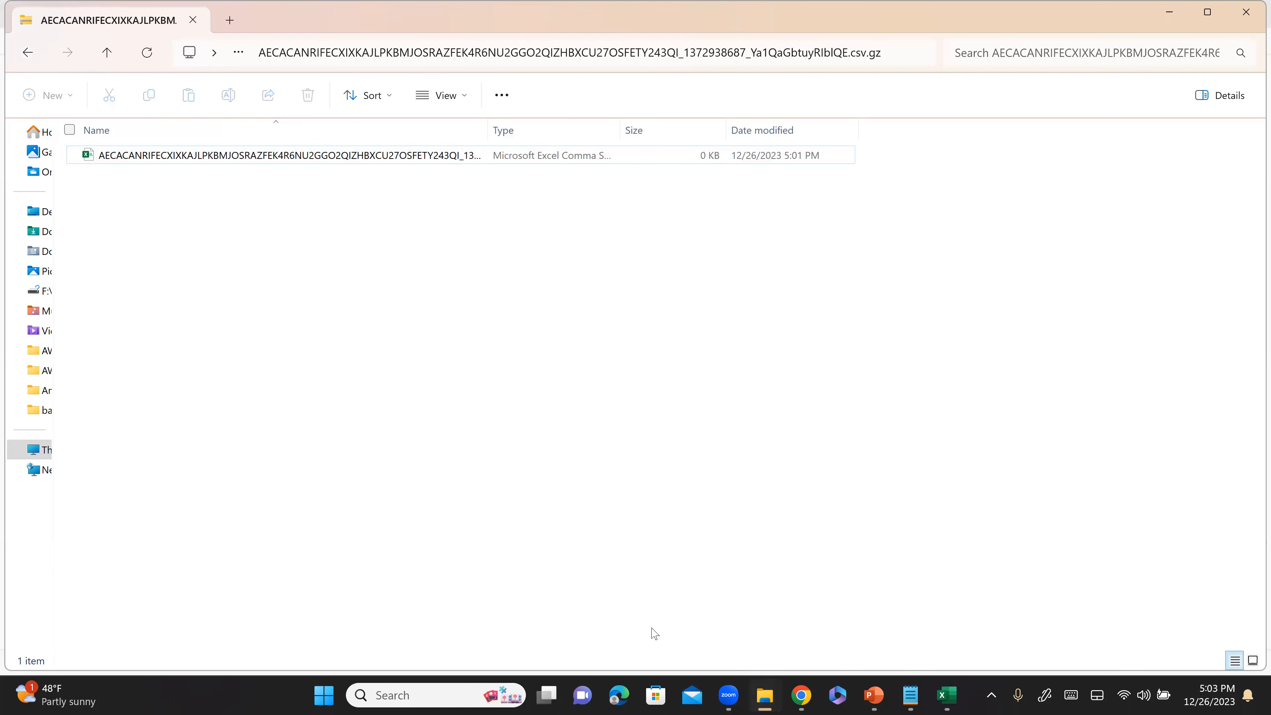
click(602, 622)
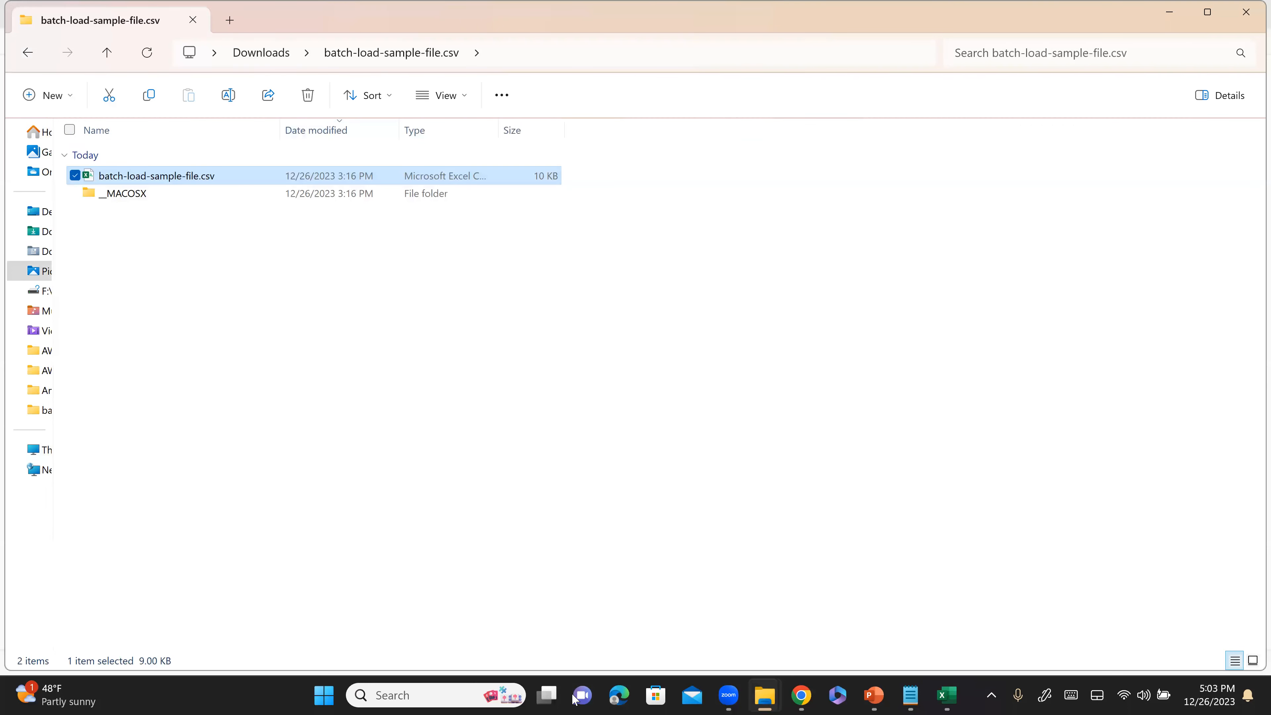
click(263, 64)
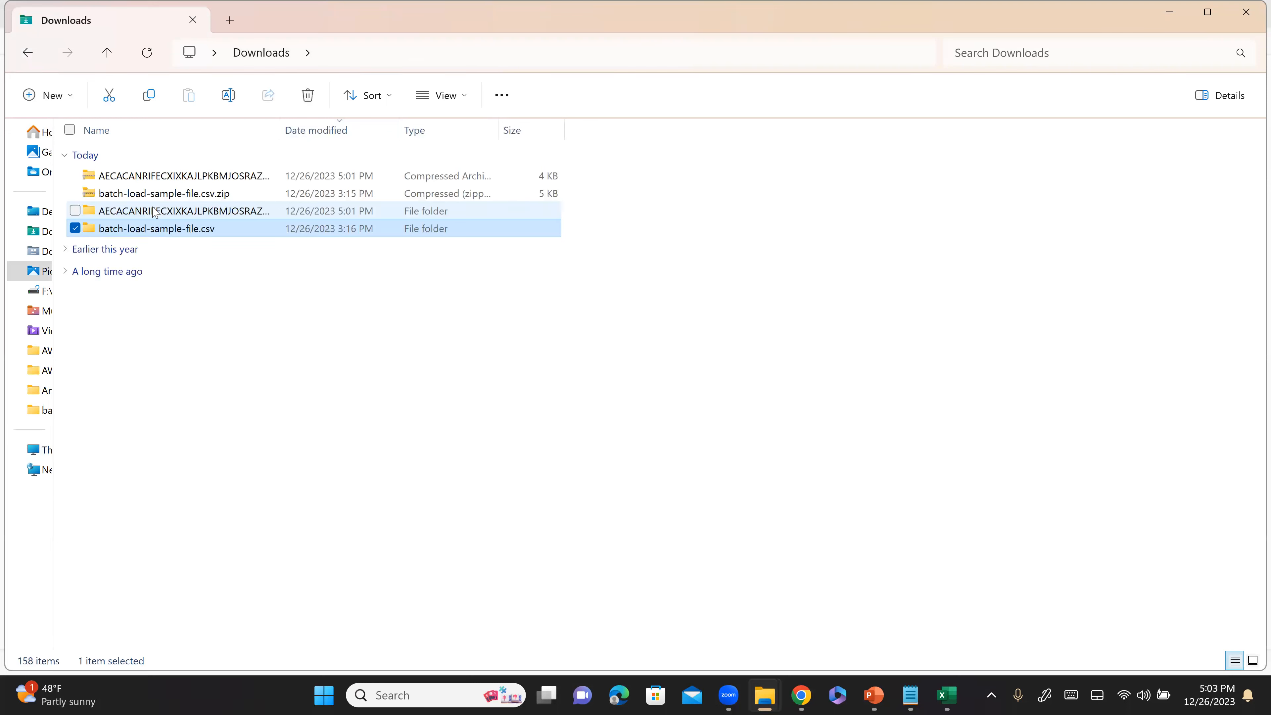
double_click(178, 212)
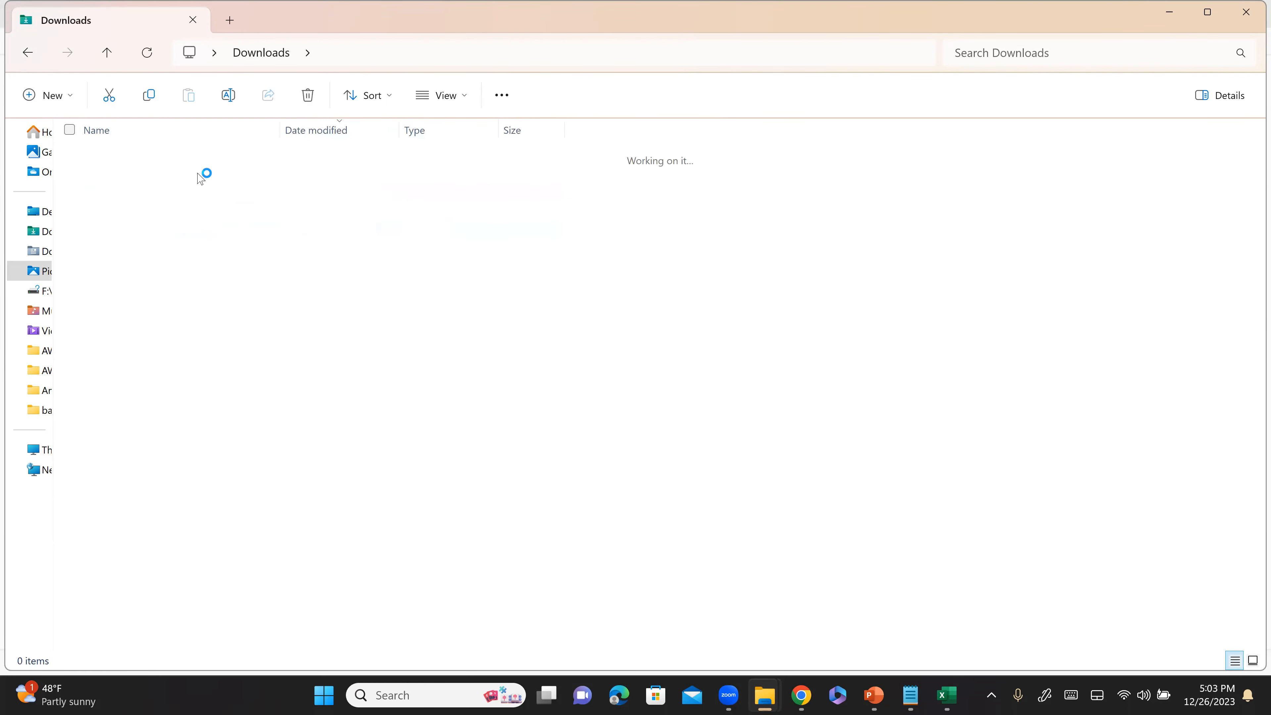
click(238, 182)
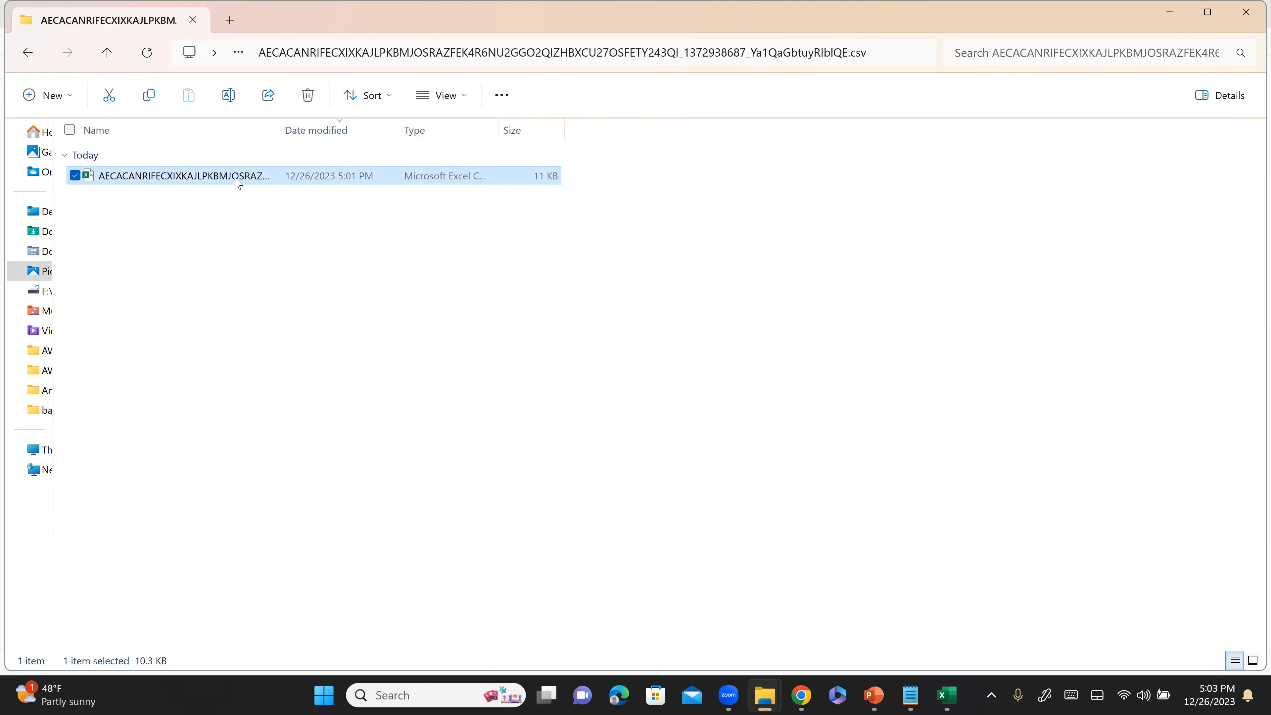
right_click(238, 182)
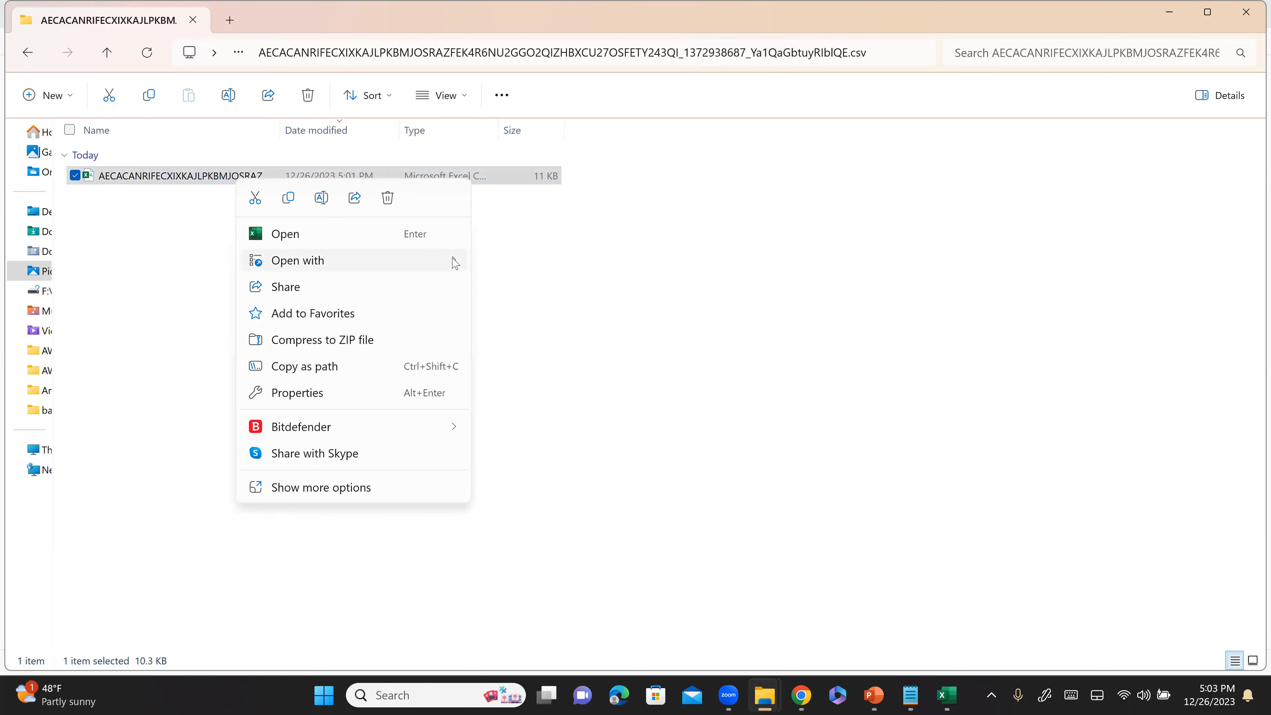
mouse_move(455, 263)
click(520, 289)
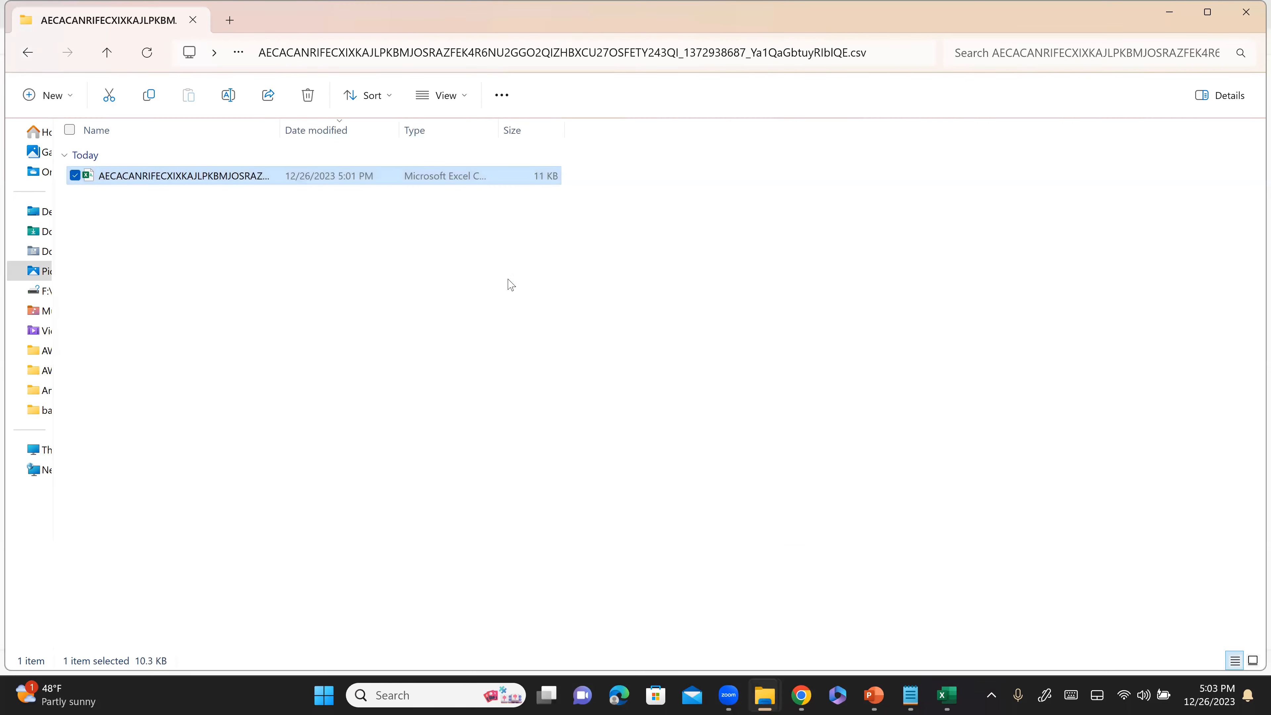
- Highlight the timestamp in the exported file's first row, and select that whole row to examine its values
click(222, 134)
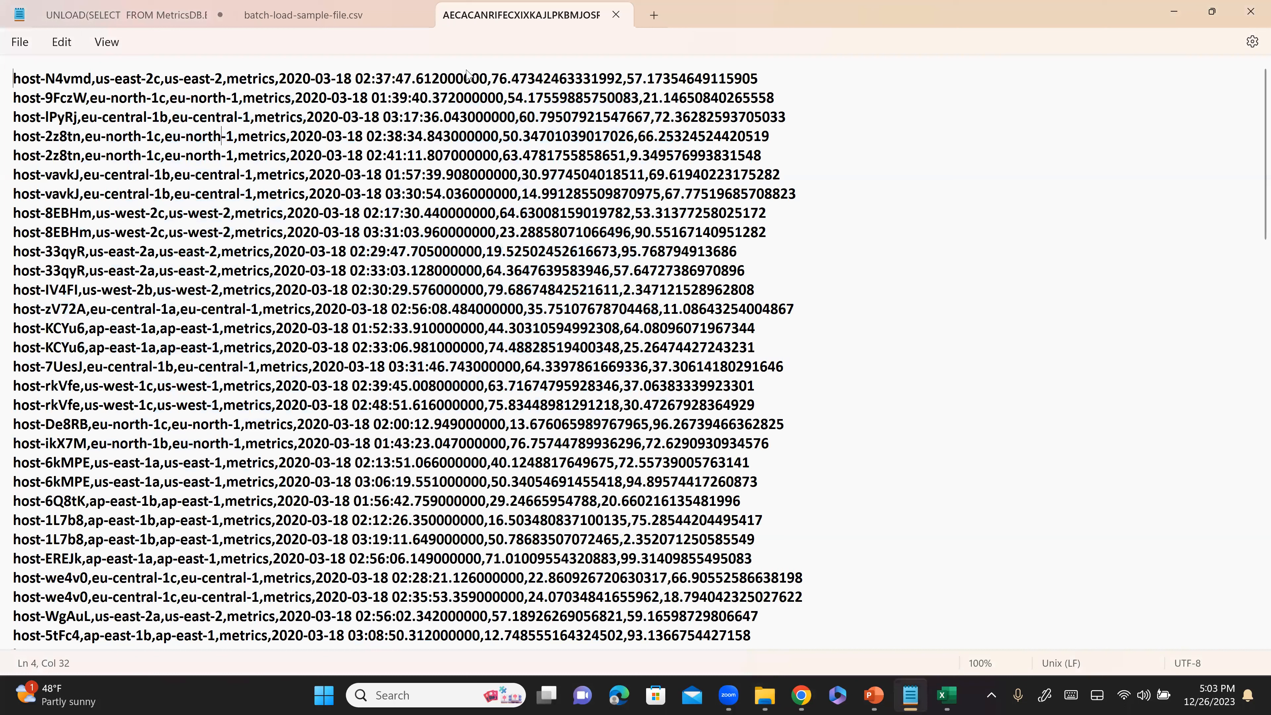
drag(278, 78, 448, 78)
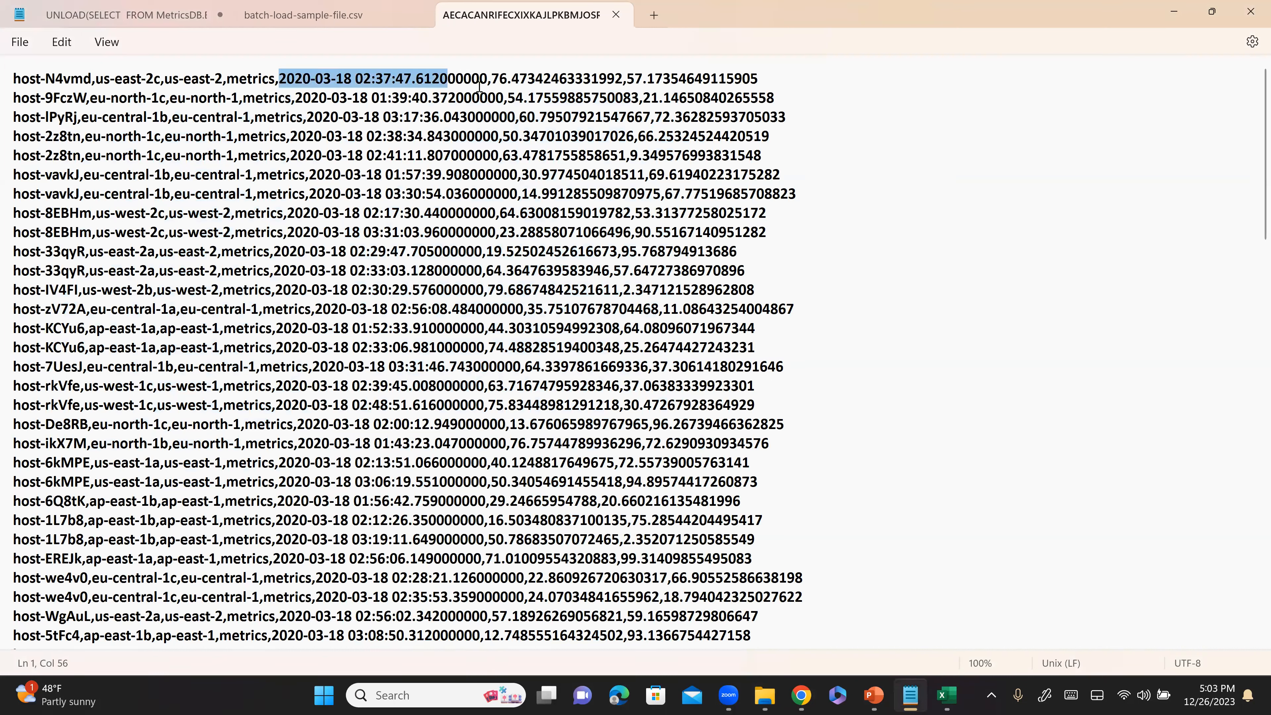
key(shift+Right)
key(shift+Right)
key(shift+Right)
key(shift+Right)
key(shift+Right)
key(Home)
key(shift+End)
- Return to batch-load-sample-file.csv in Notepad and clear the highlighting to compare its rows with the exported data
key(alt+Tab)
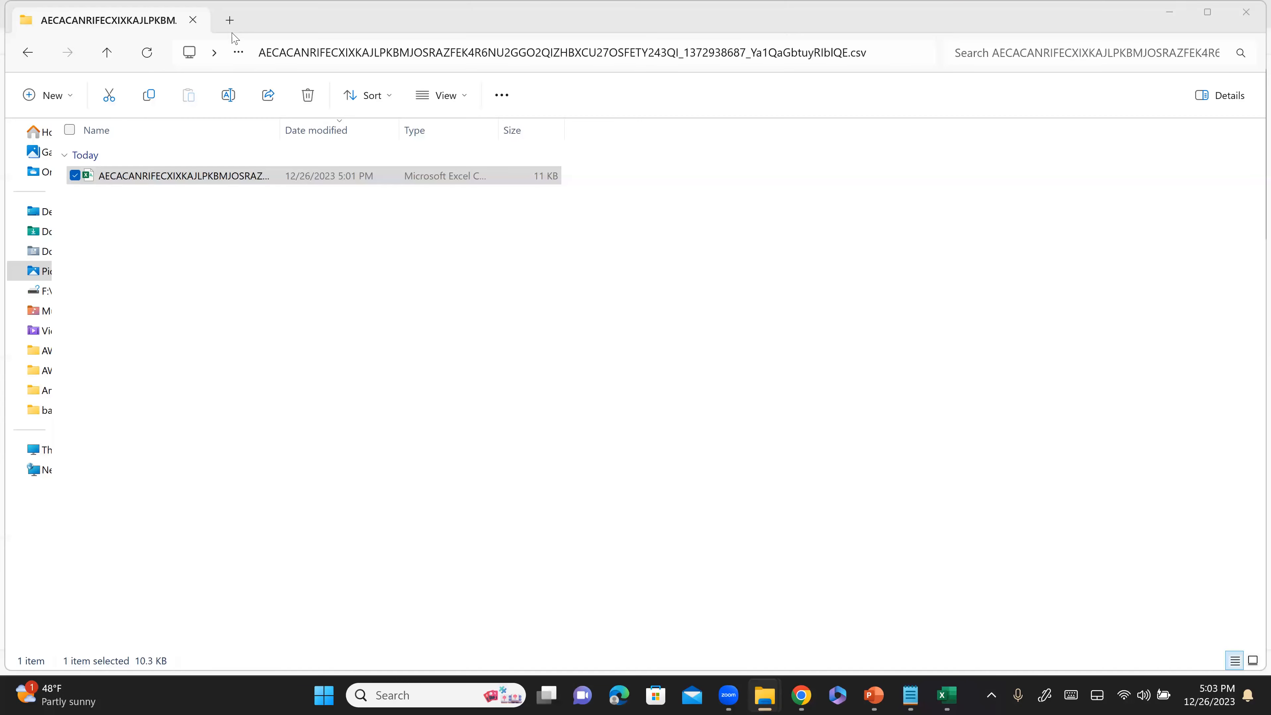
key(alt+Tab)
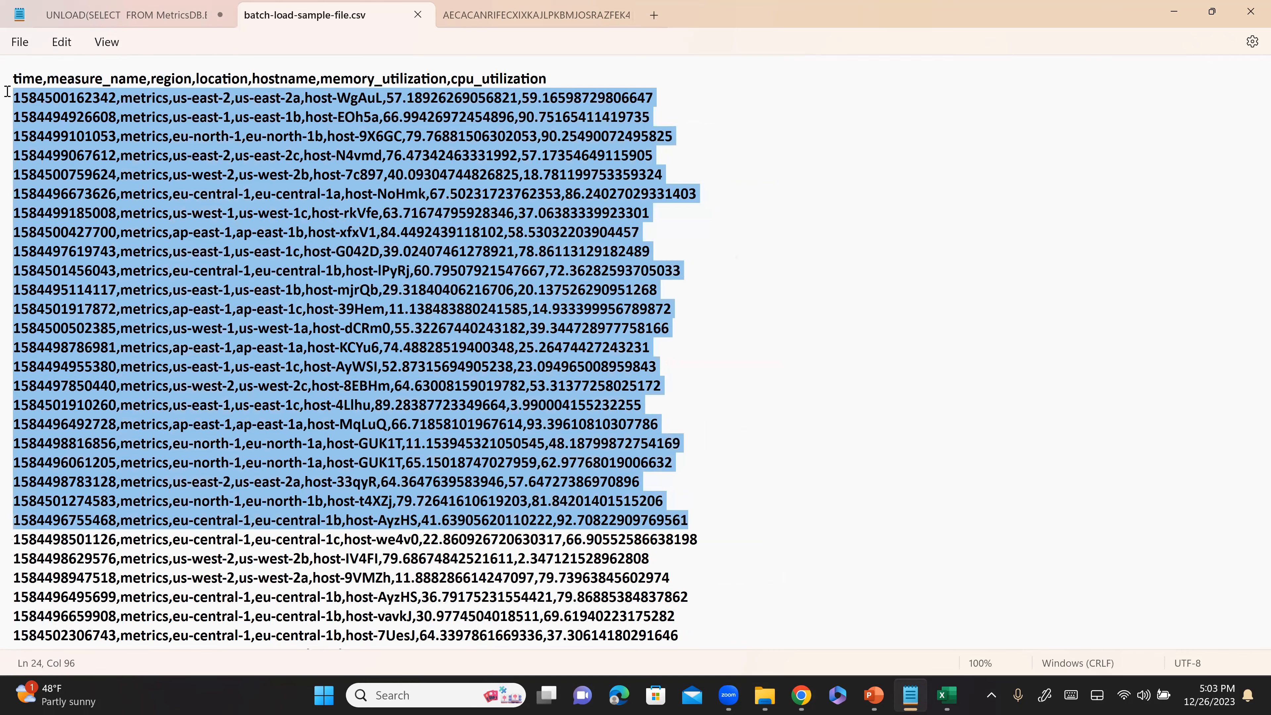
click(169, 154)
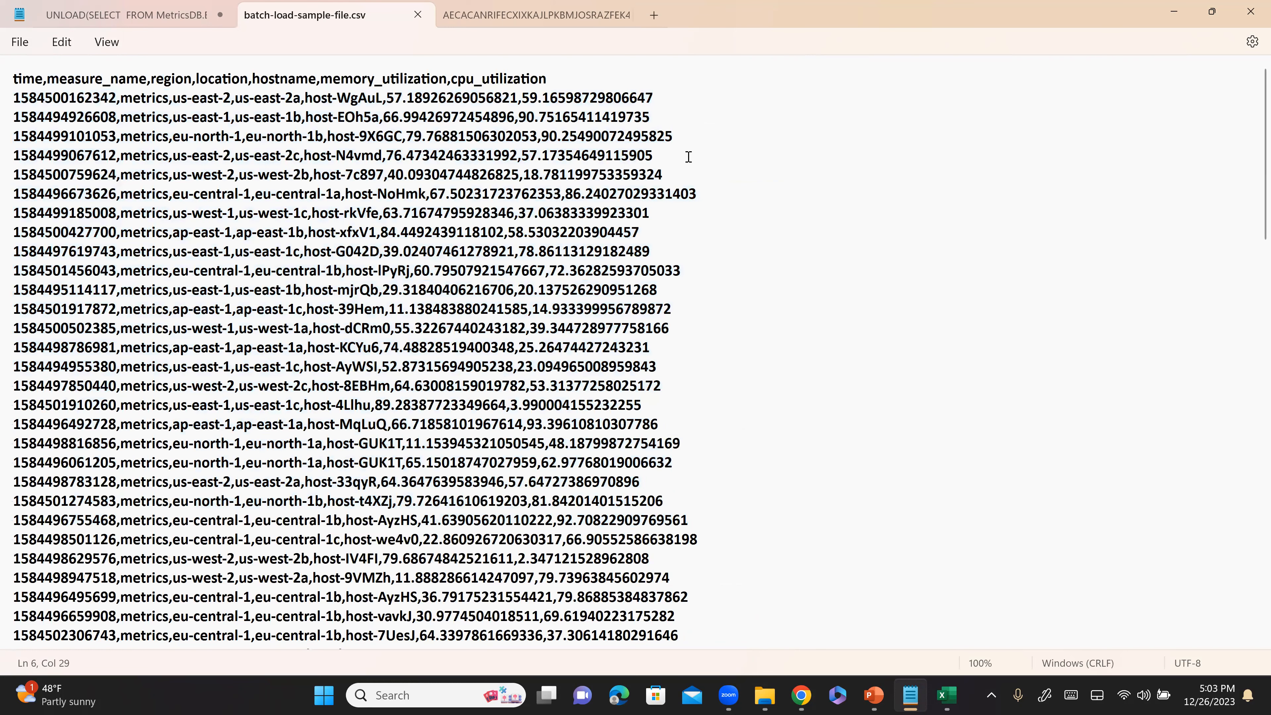
- Highlight the host-N4vmd row in the sample file, and highlight the timestamp in the exported file's first row to compare them
drag(653, 149, 12, 157)
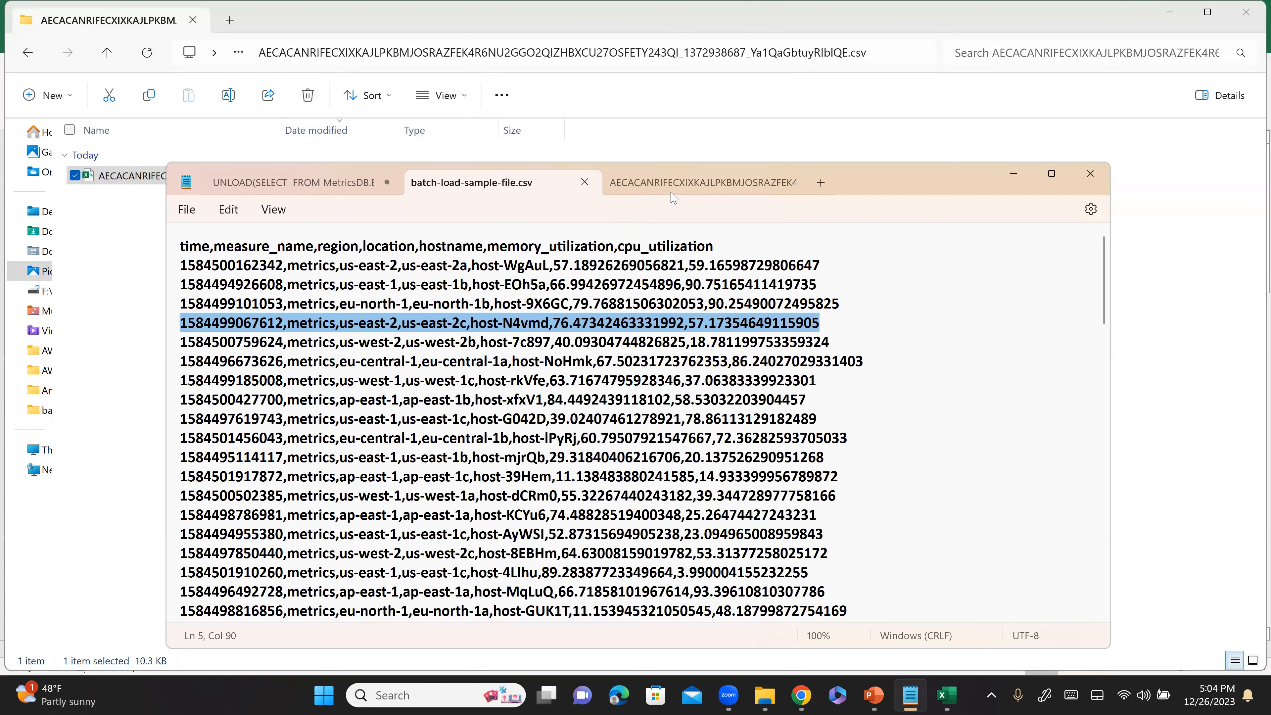
click(703, 185)
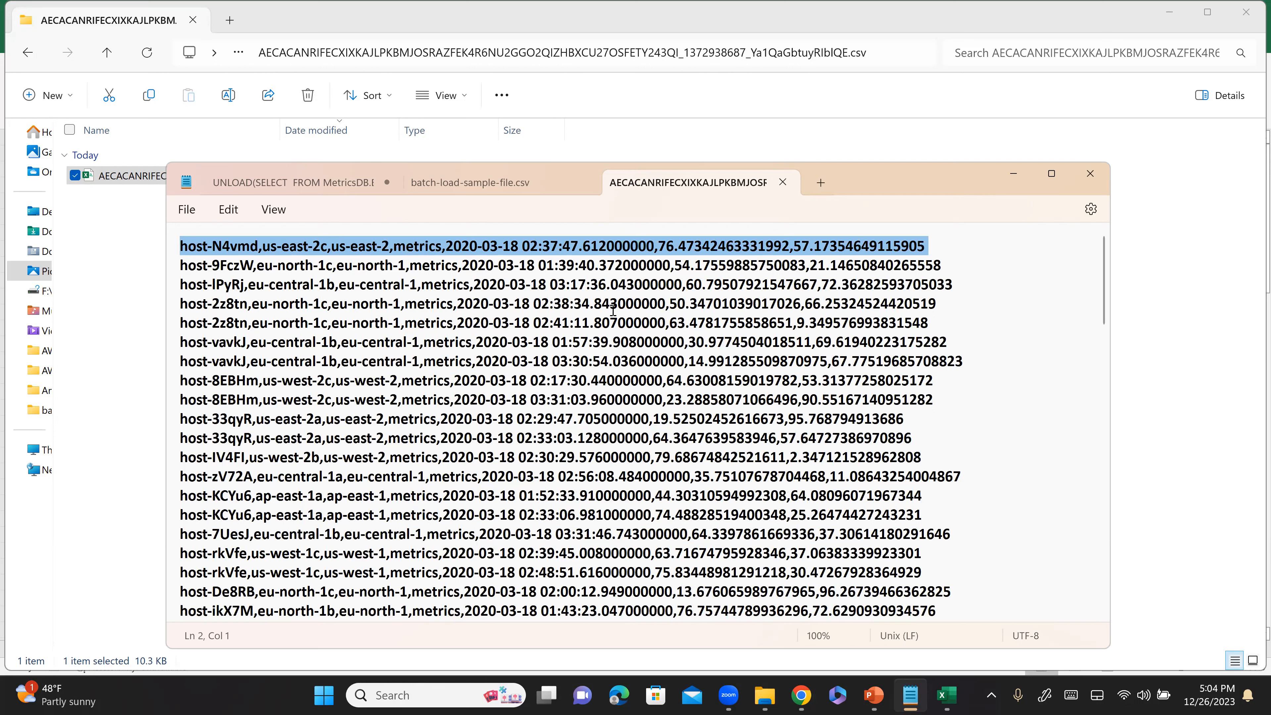
click(523, 247)
drag(447, 247, 653, 247)
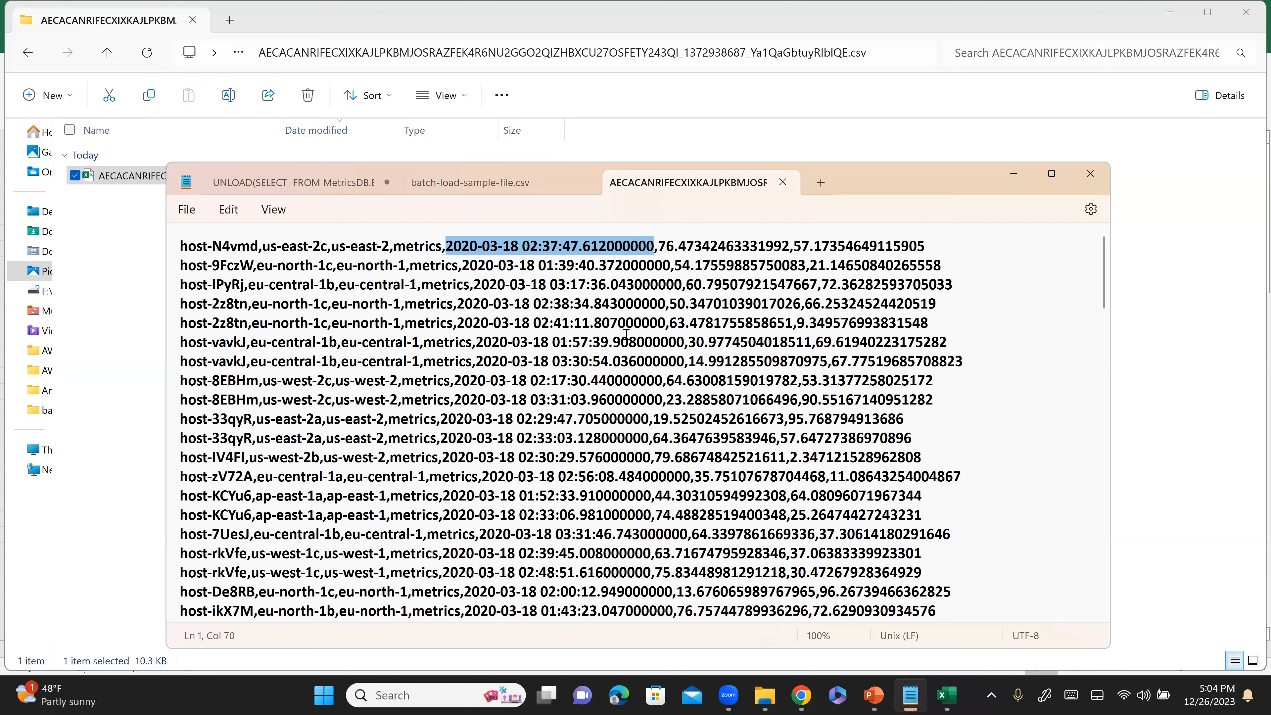
- Look through the exported rows, recheck the sample file, and highlight the two utilization values in the export's first row
scroll(635, 340, down, 3)
scroll(650, 345, down, 15)
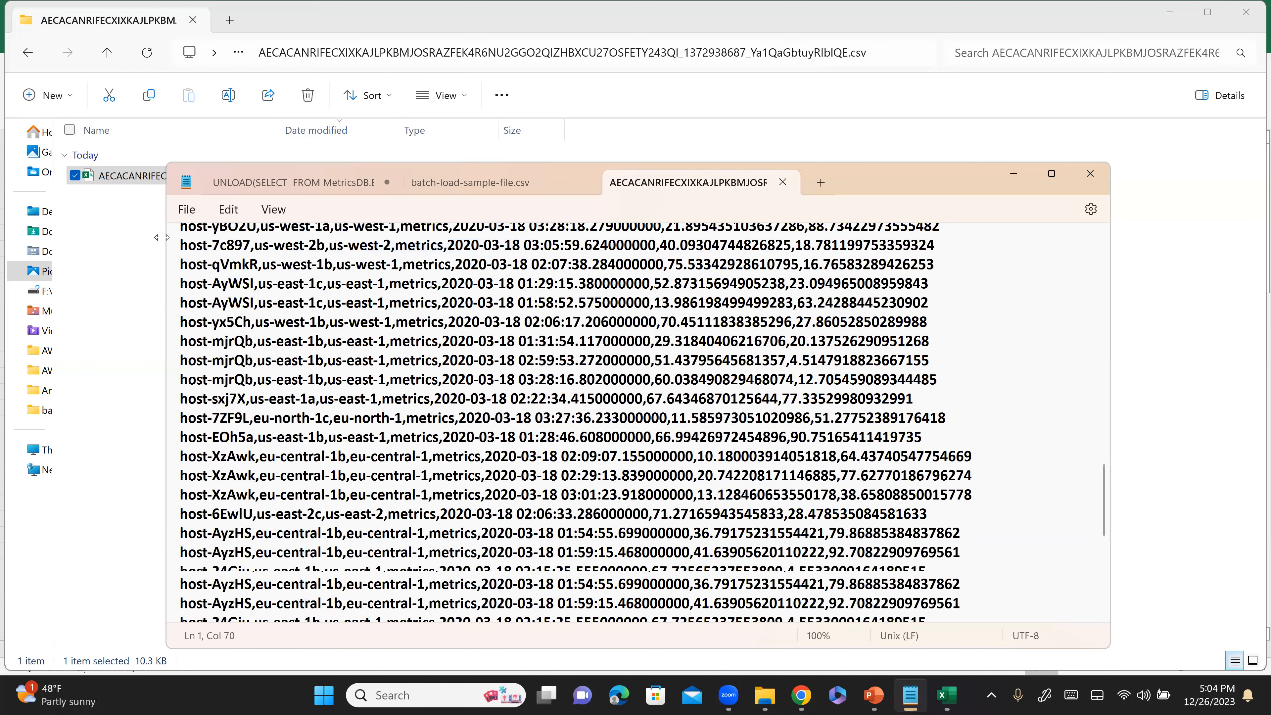
scroll(981, 241, up, 20)
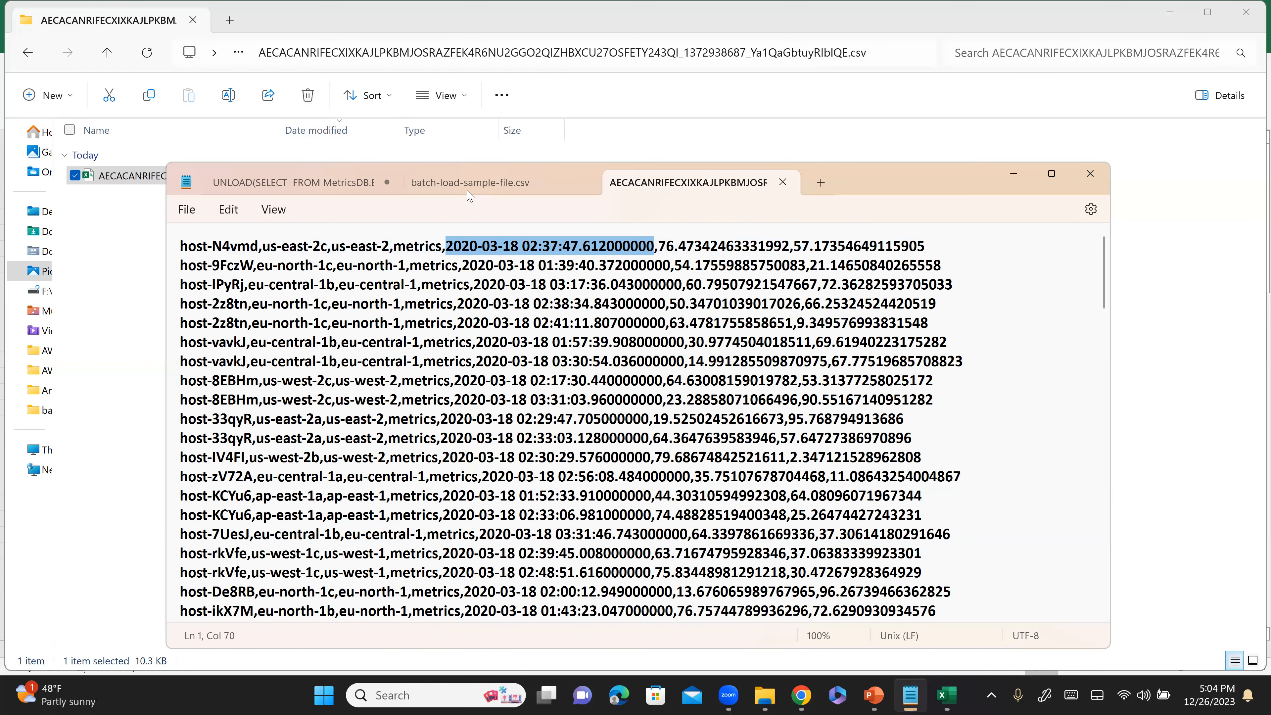
click(475, 185)
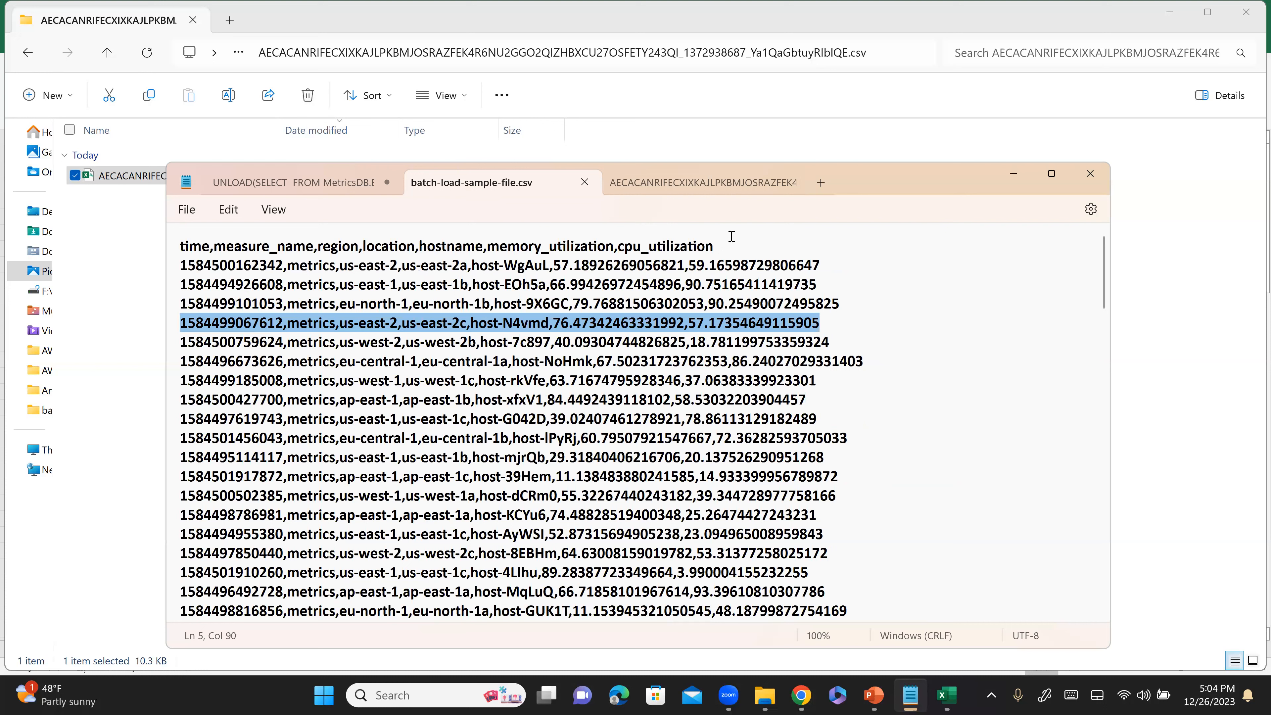
click(726, 192)
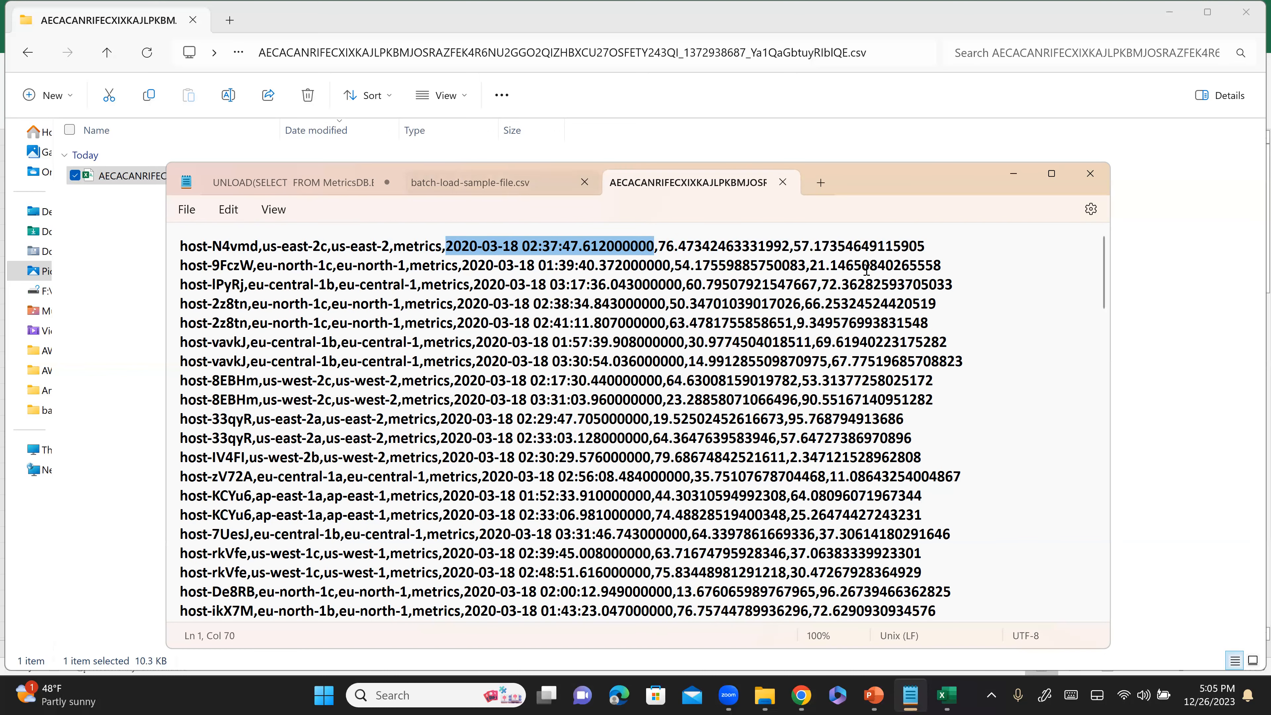
drag(657, 246, 925, 246)
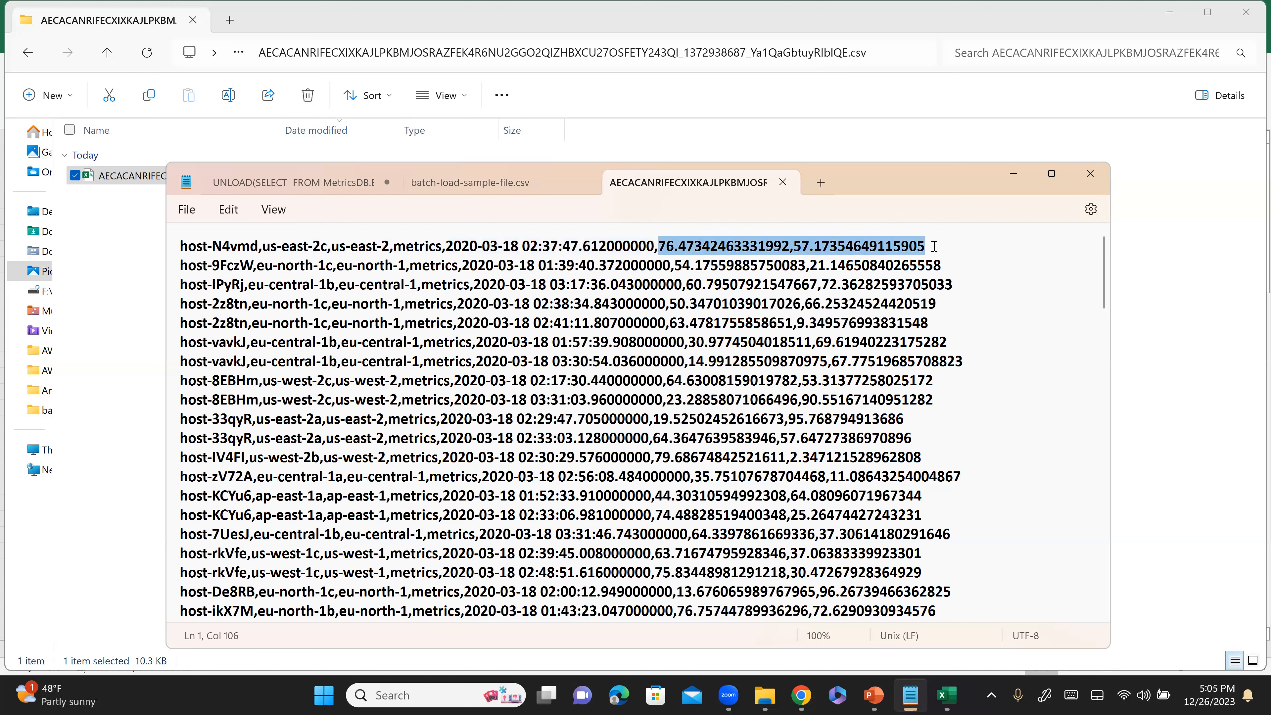
- Highlight the measure name through hostname in the sample's host-N4vmd row, and re-highlight the timestamp in the export's first row
click(520, 187)
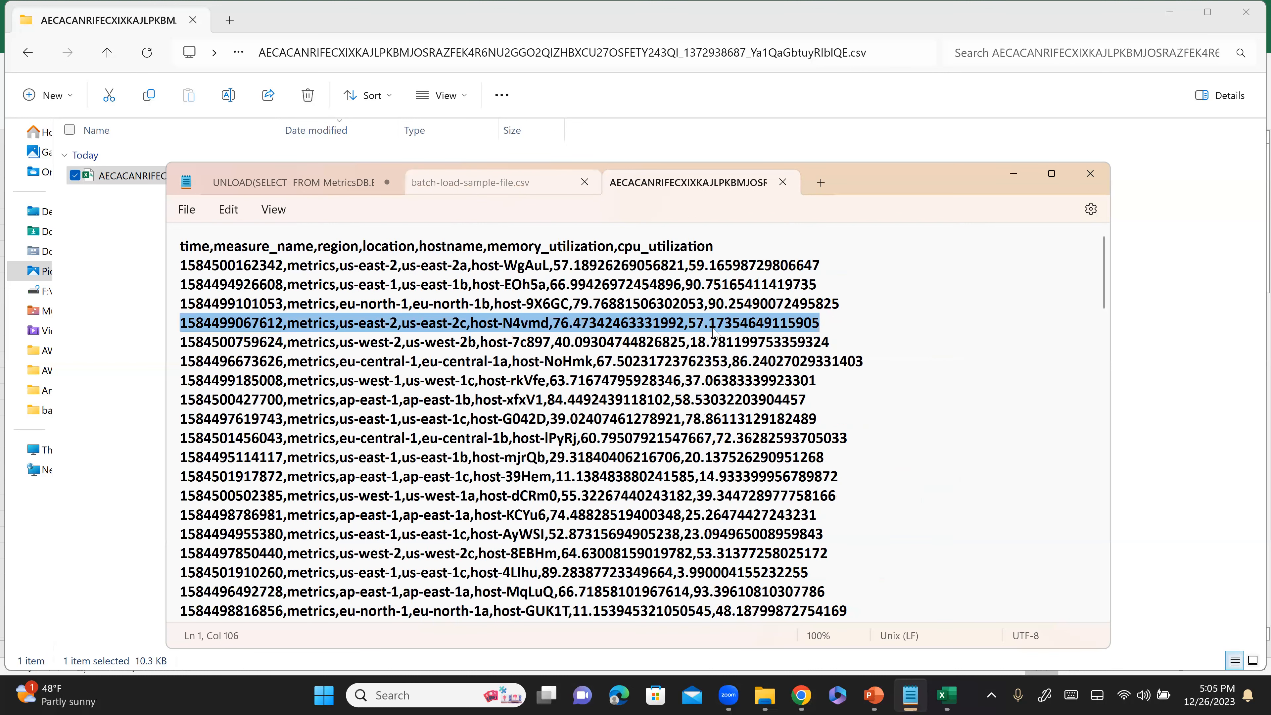
key(ctrl+shift+Tab)
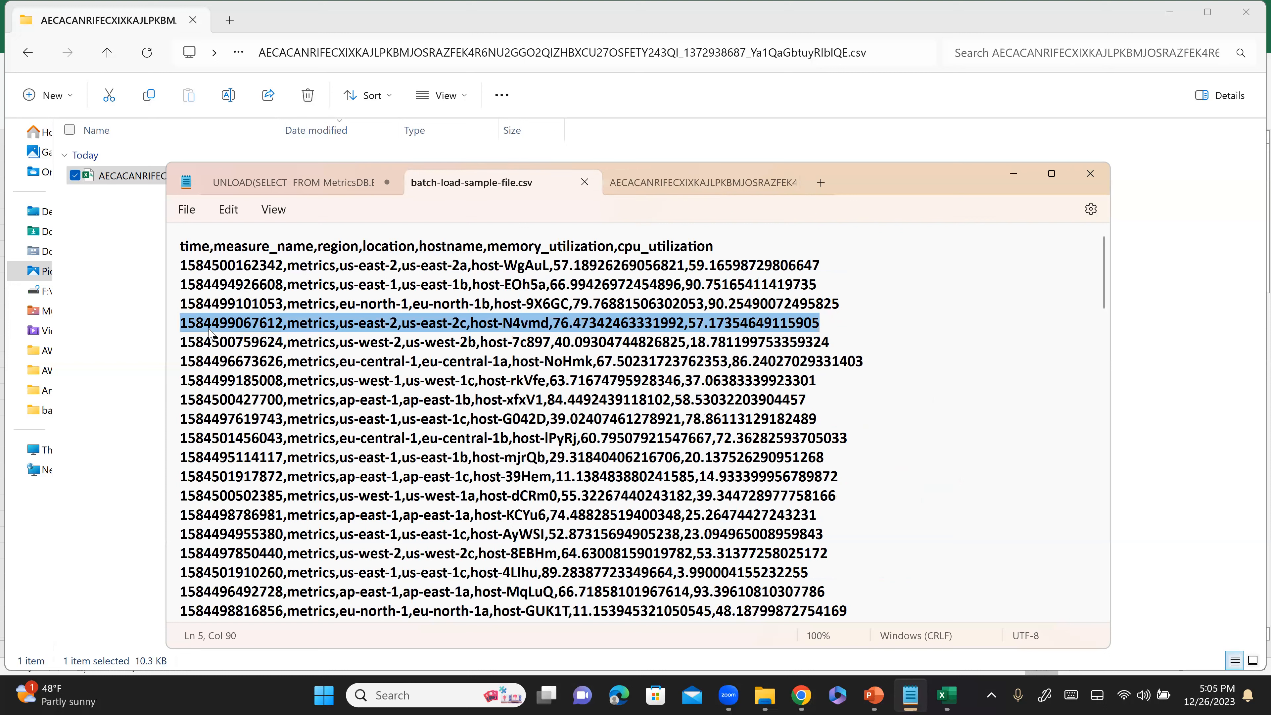
click(335, 334)
drag(287, 323, 542, 317)
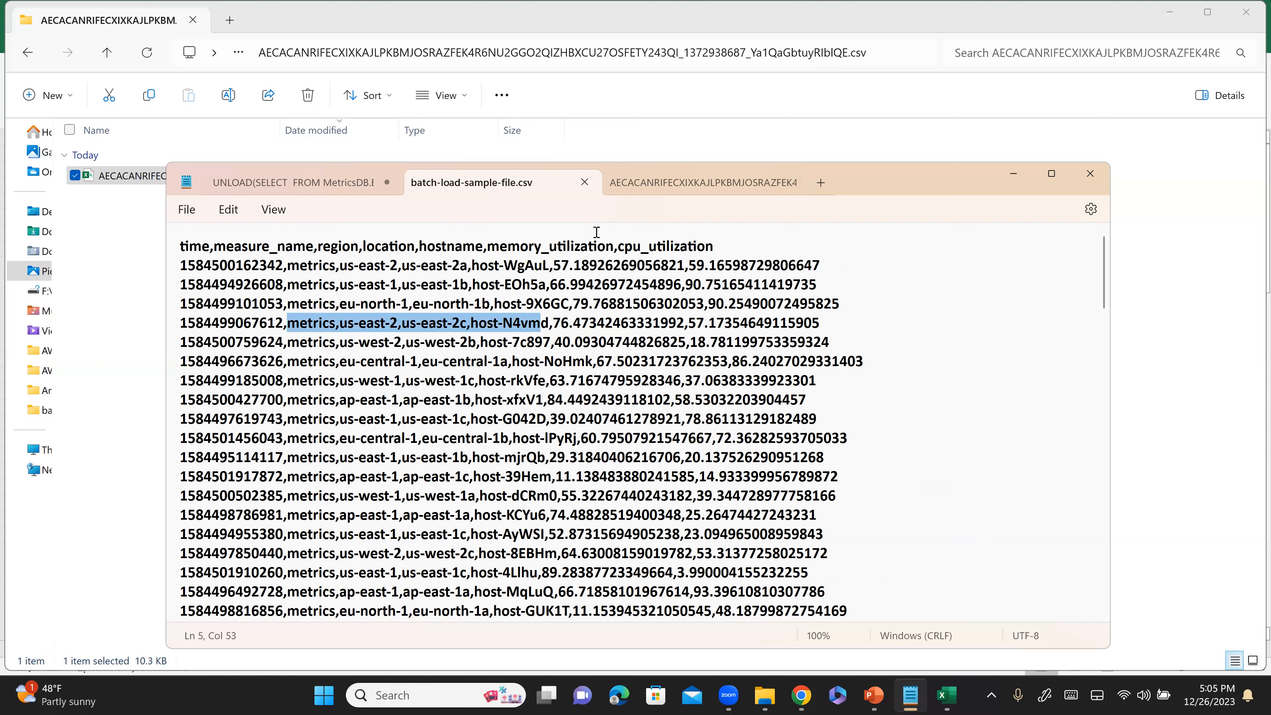
click(726, 183)
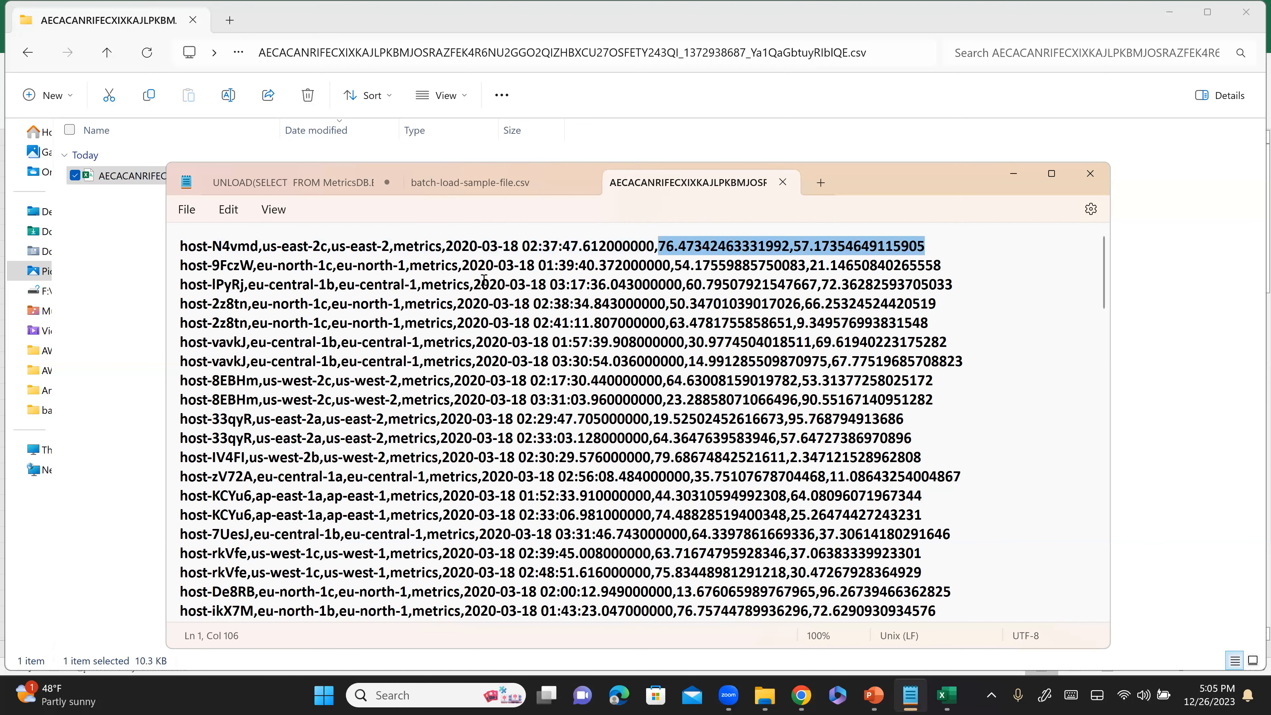
drag(447, 246, 648, 246)
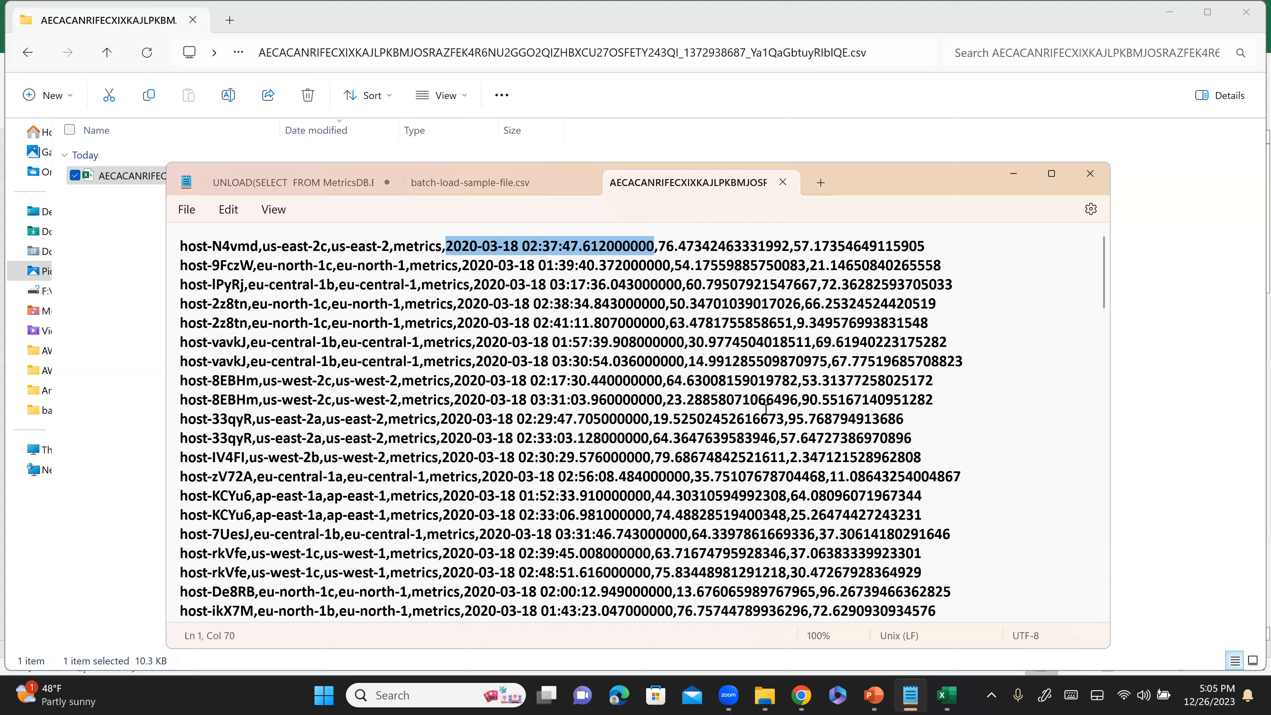
- Switch to the Timestream query editor in Chrome and copy the entire UNLOAD query
click(810, 697)
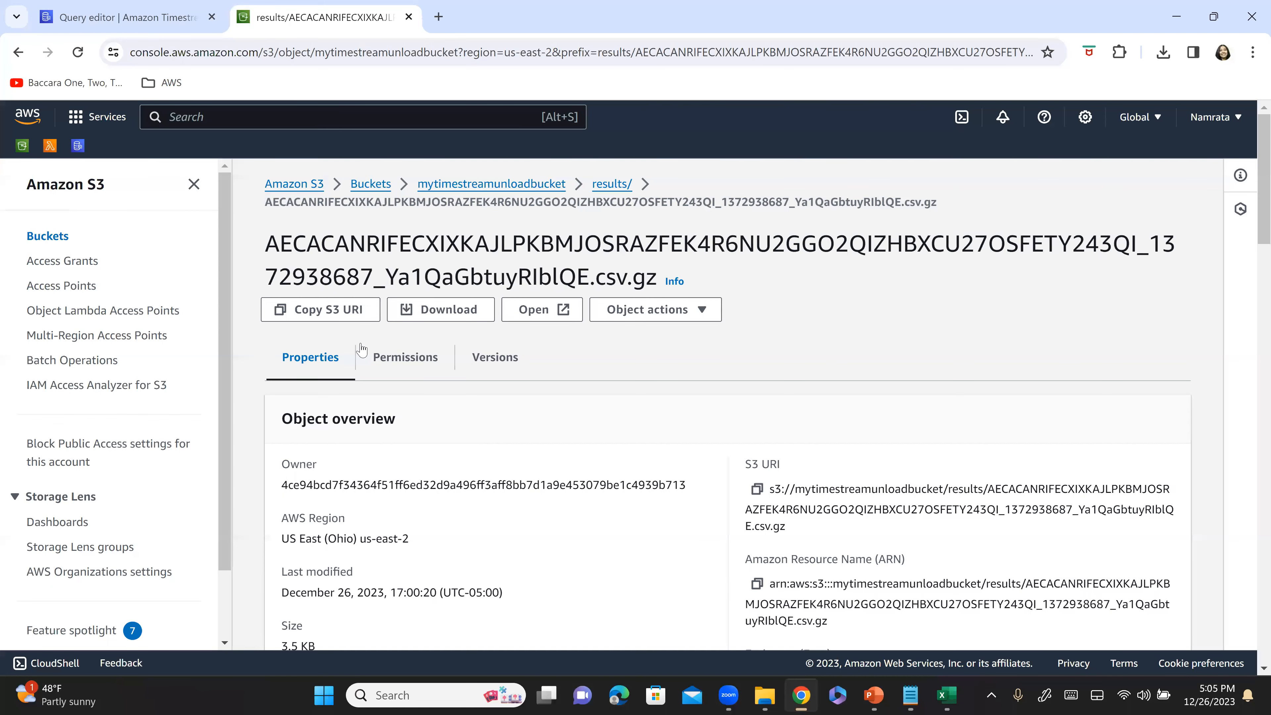
click(152, 25)
scroll(619, 333, up, 10)
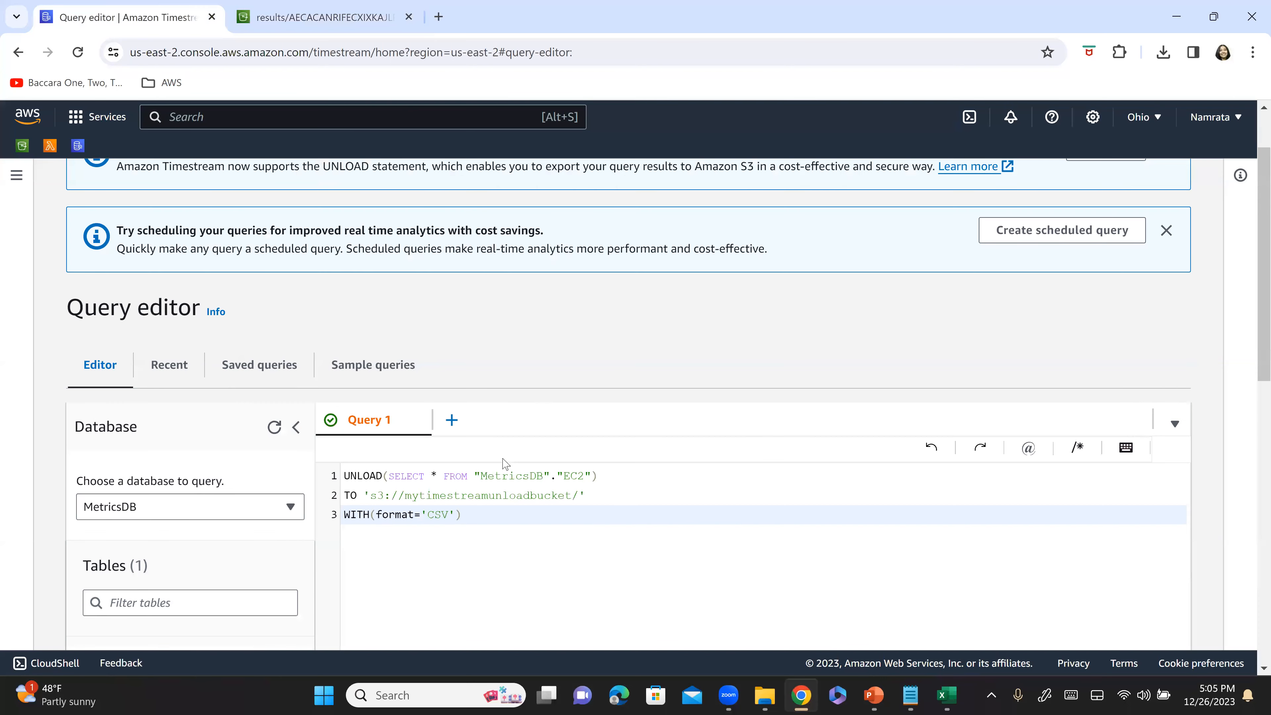
scroll(400, 427, down, 5)
scroll(221, 378, up, 2)
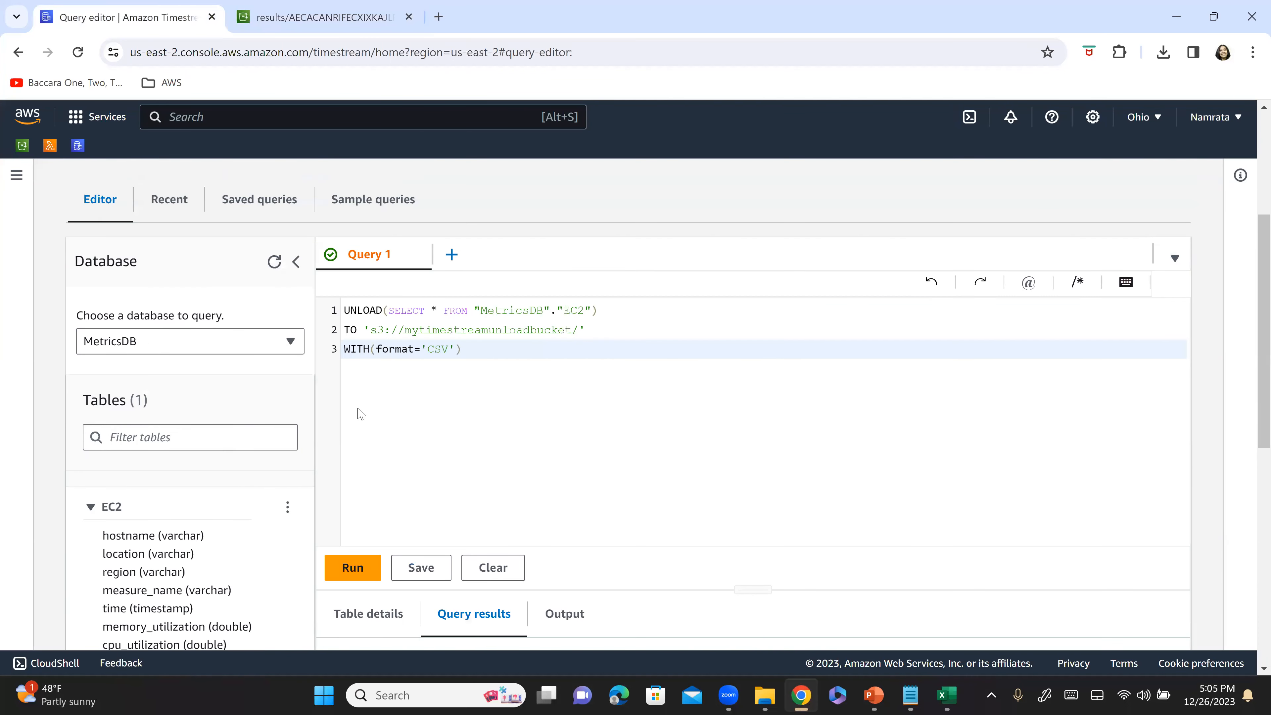
shift+click(326, 302)
key(ctrl+c)
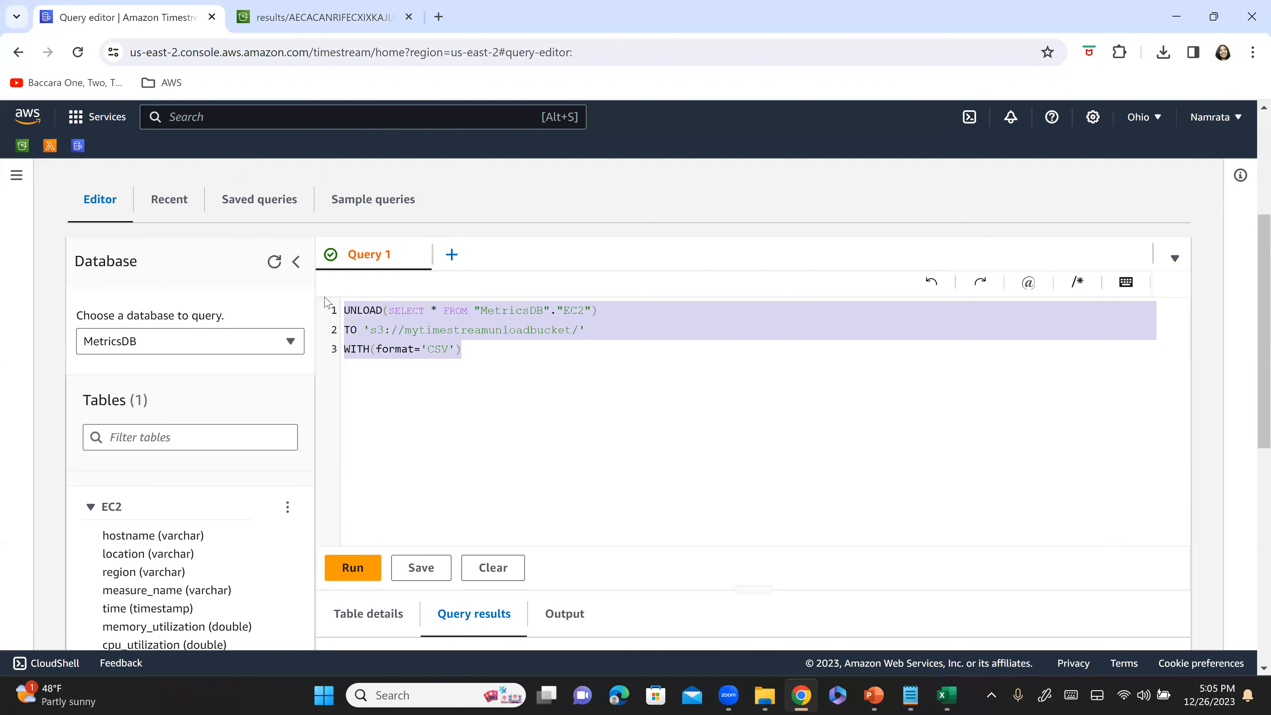
- Replace the query with select * from "MetricsDB"."EC2", run it, and examine the returned rows and column order
key(BackSpace)
text(select * from )
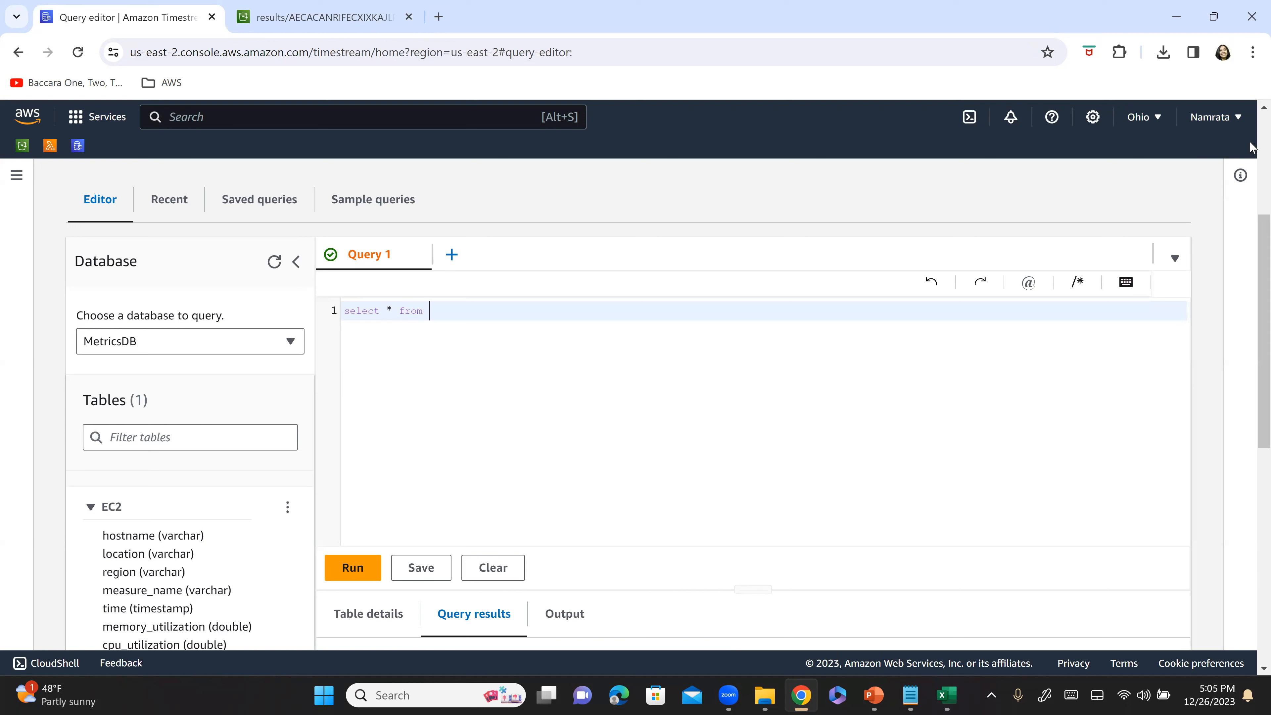
text("M)
key(Return)
text(.)
key(Return)
scroll(384, 381, down, 3)
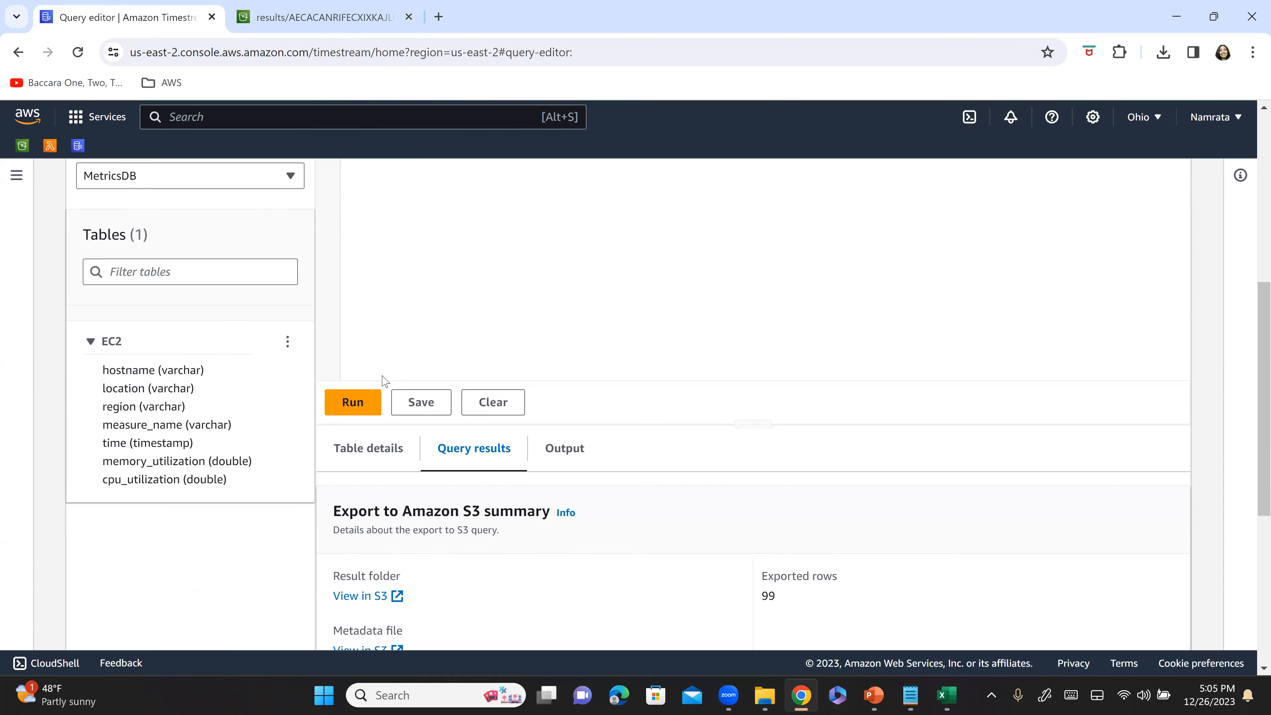
click(356, 403)
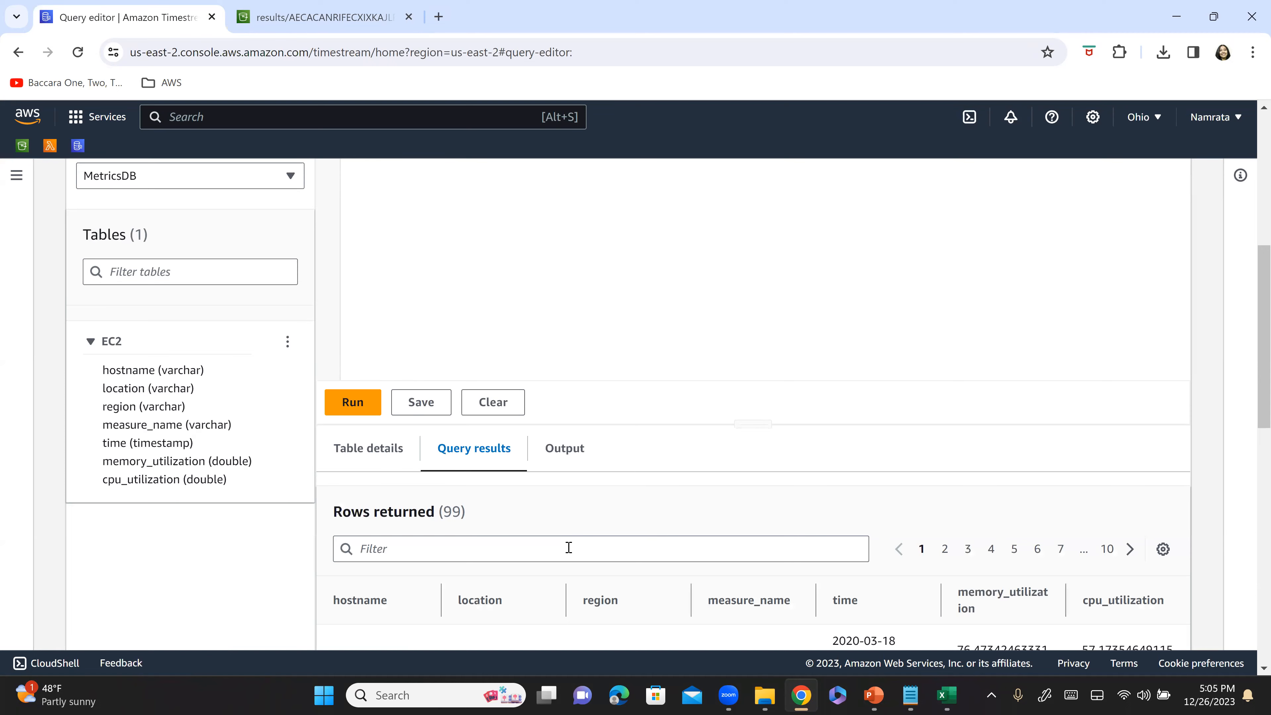
scroll(569, 548, down, 5)
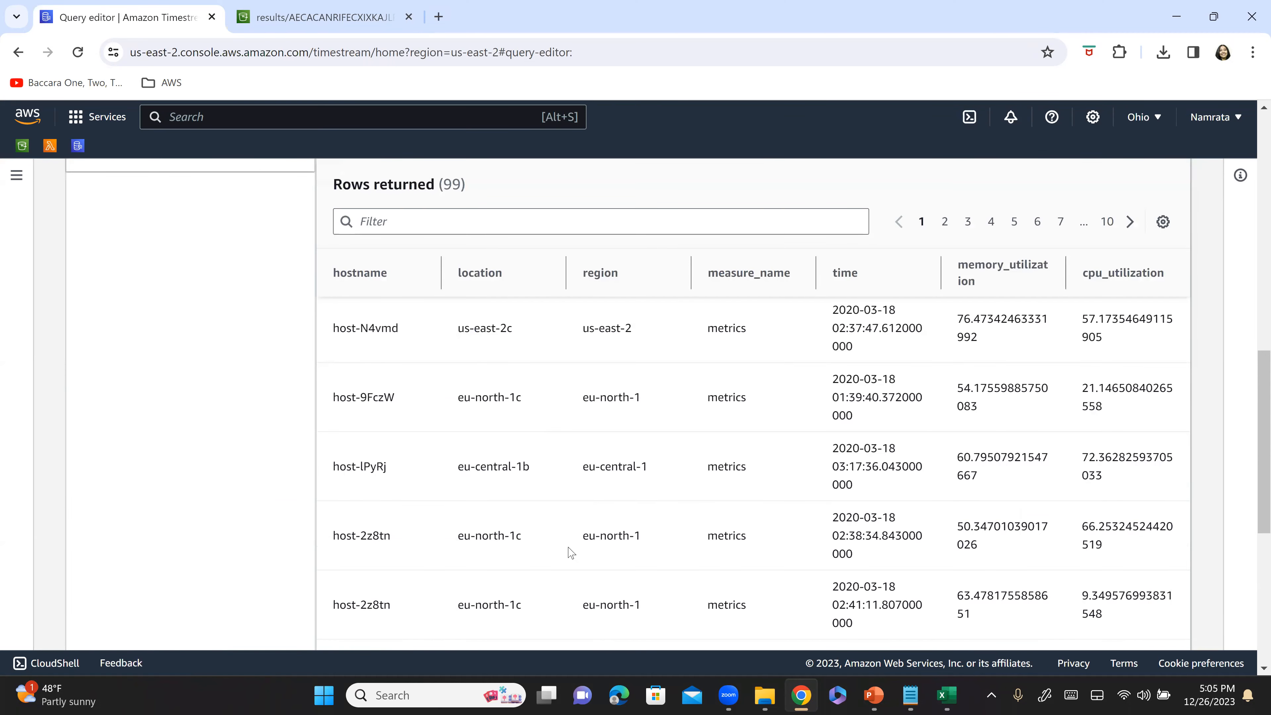
scroll(569, 551, up, 10)
scroll(647, 508, down, 3)
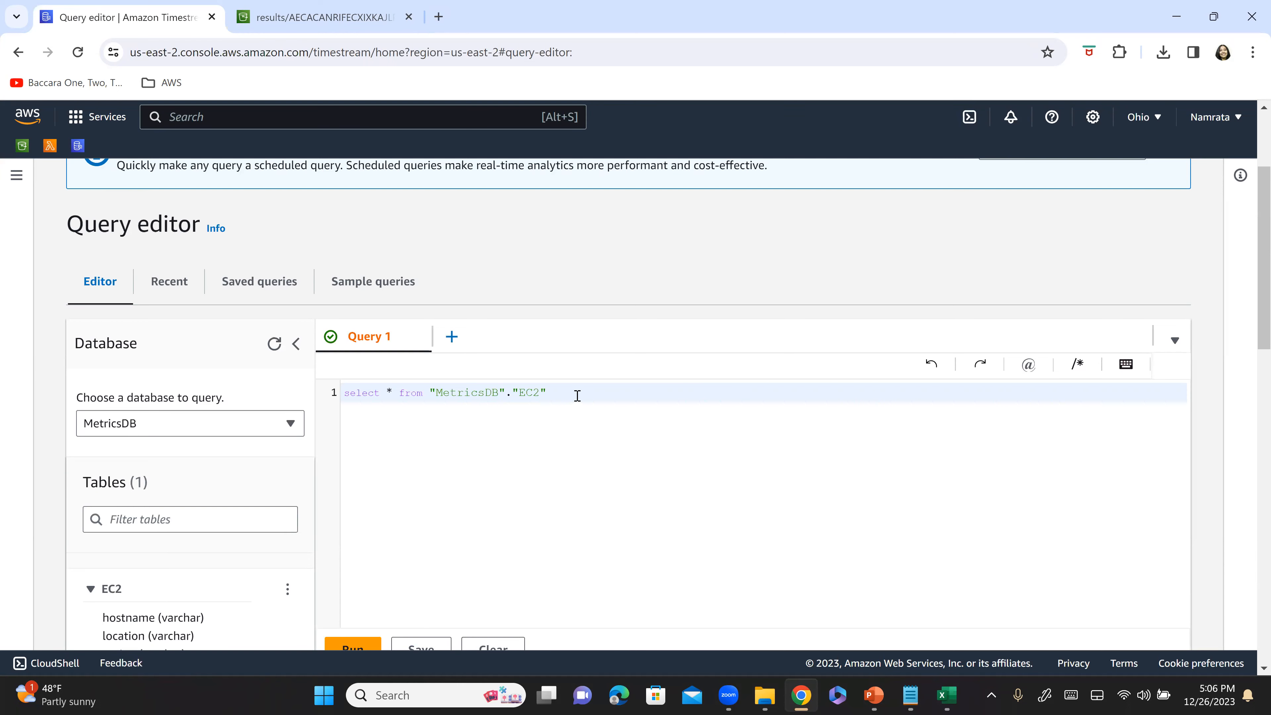
- Replace the select query with the copied UNLOAD statement and add a comma after format='CSV' inside the WITH clause
click(333, 394)
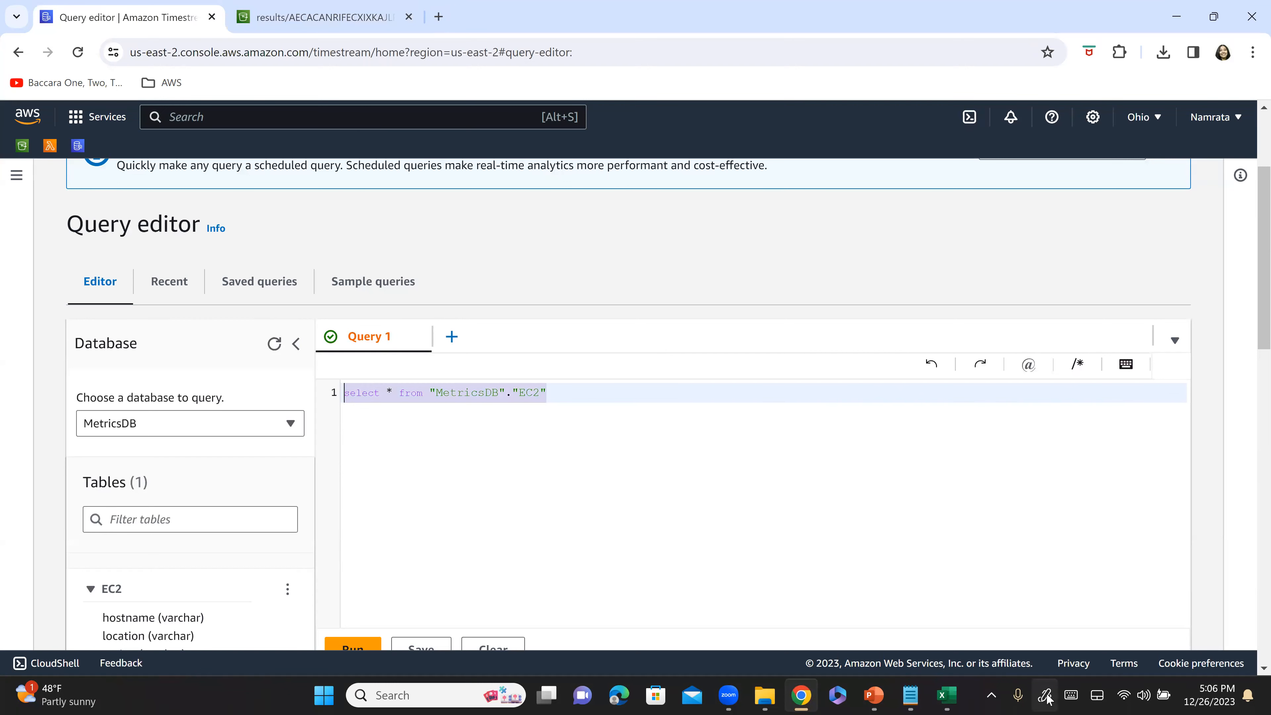
key(ctrl+v)
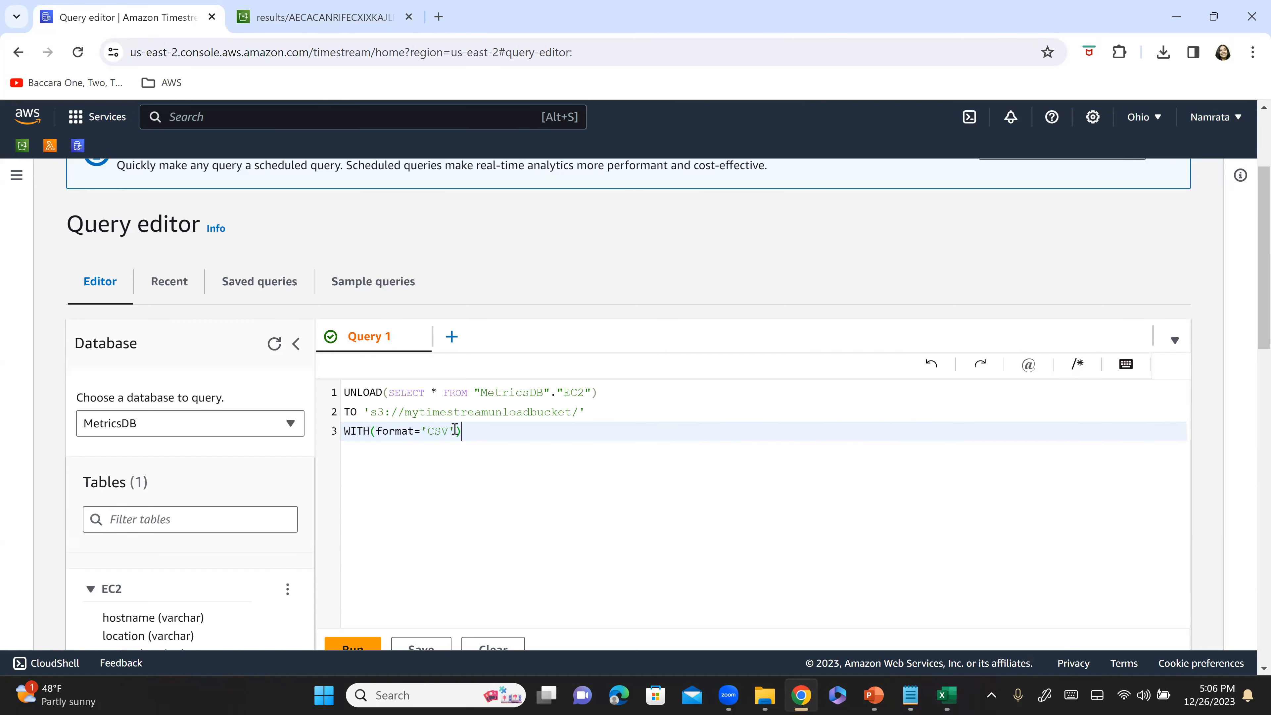
text(,)
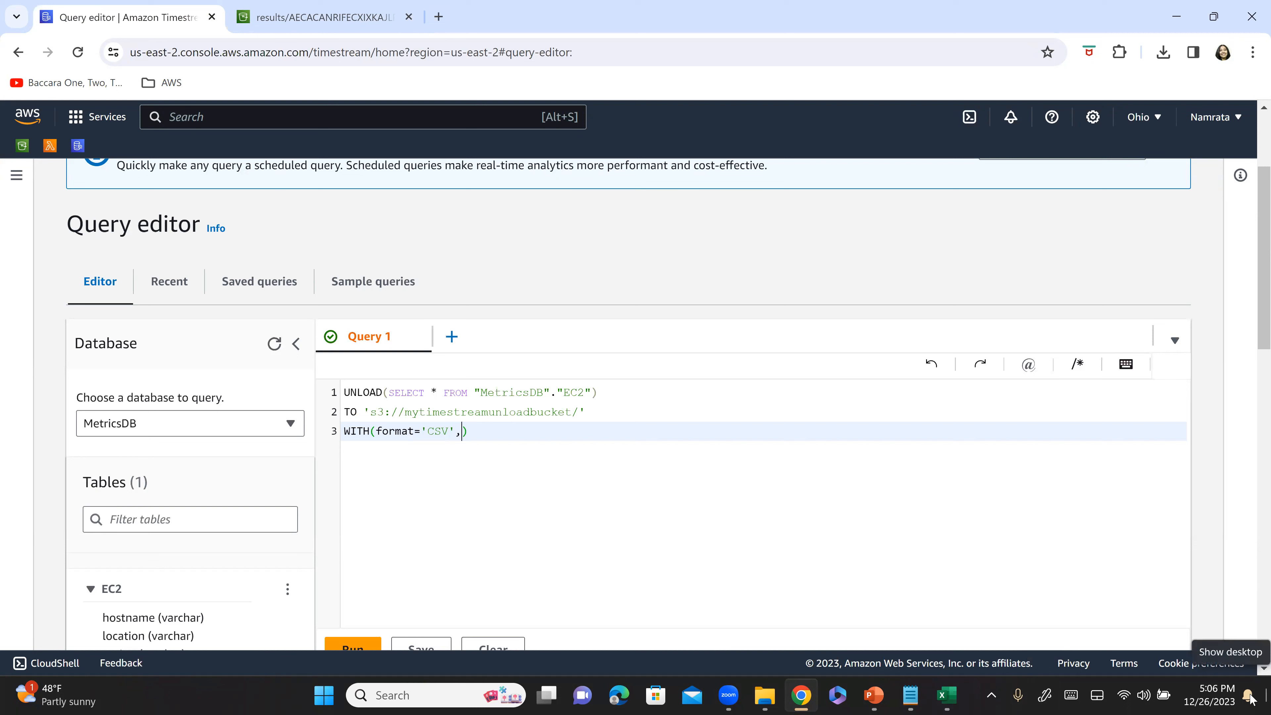
text(com)
key(BackSpace)
key(BackSpace)
key(BackSpace)
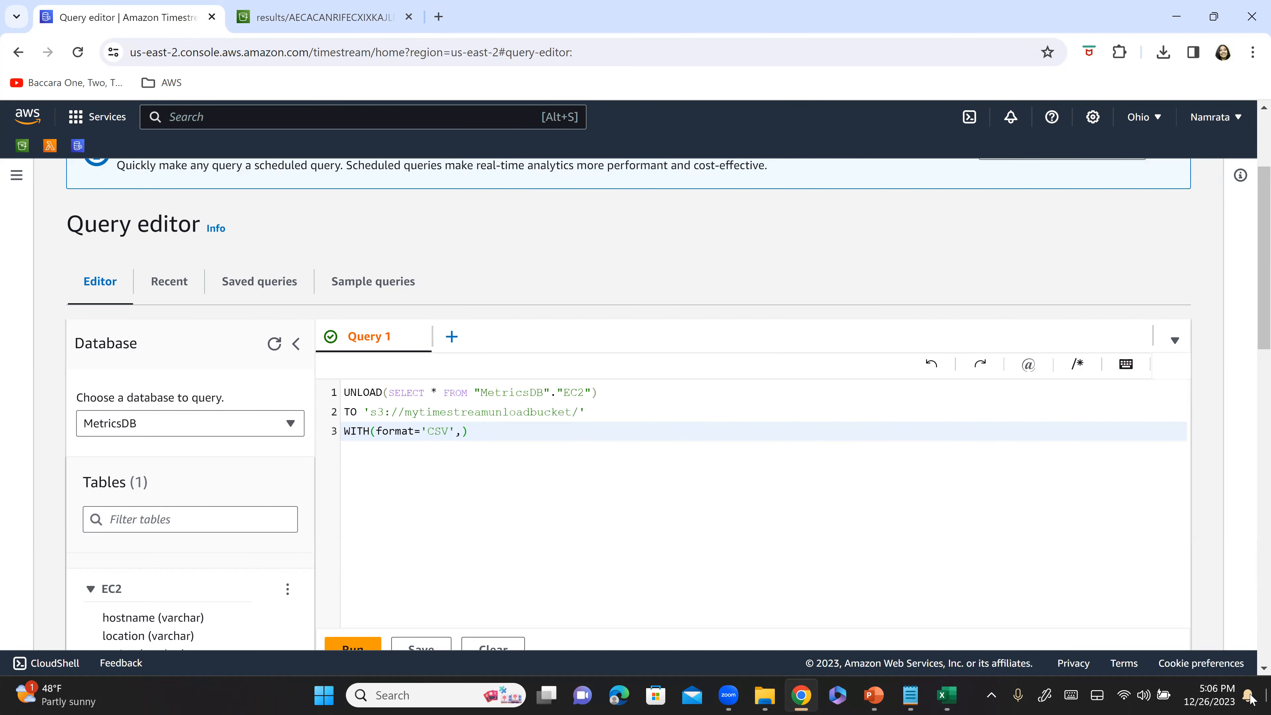
- Switch to Recording 7.pptx in PowerPoint and copy the export-unload-example-use-case.html address from the Reference URLs slide
mouse_move(874, 695)
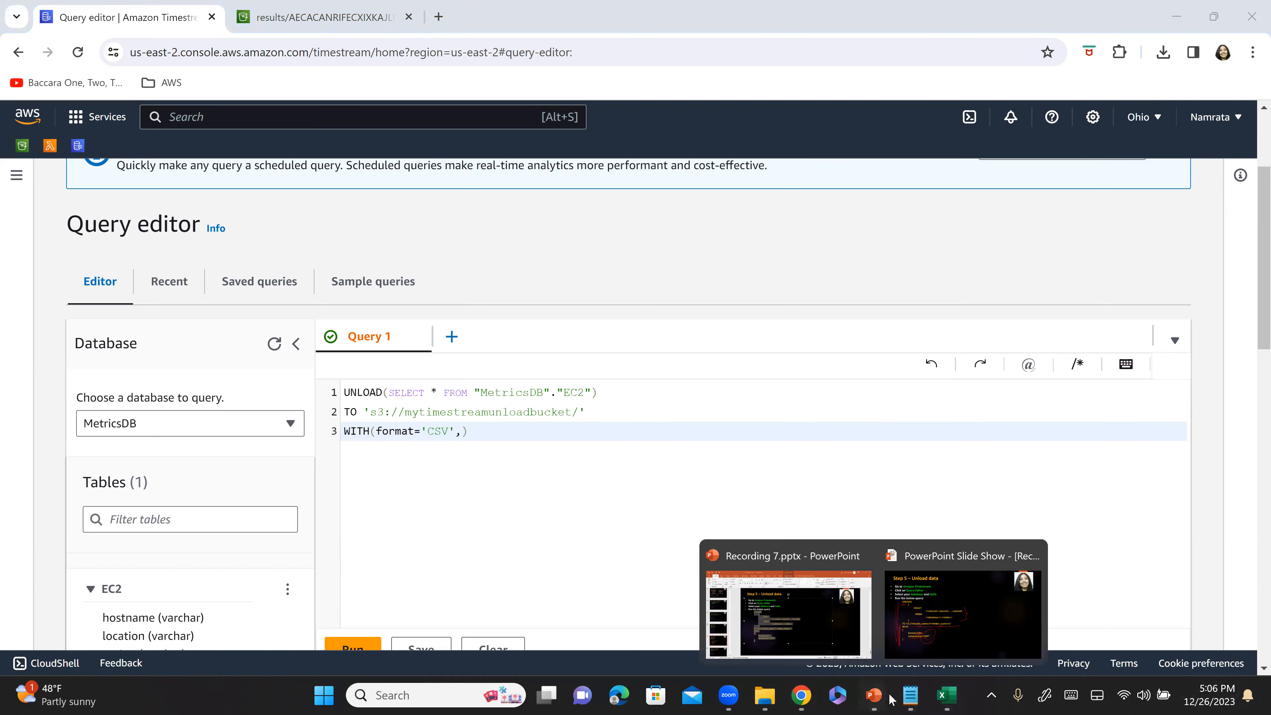
click(779, 631)
scroll(90, 309, up, 2)
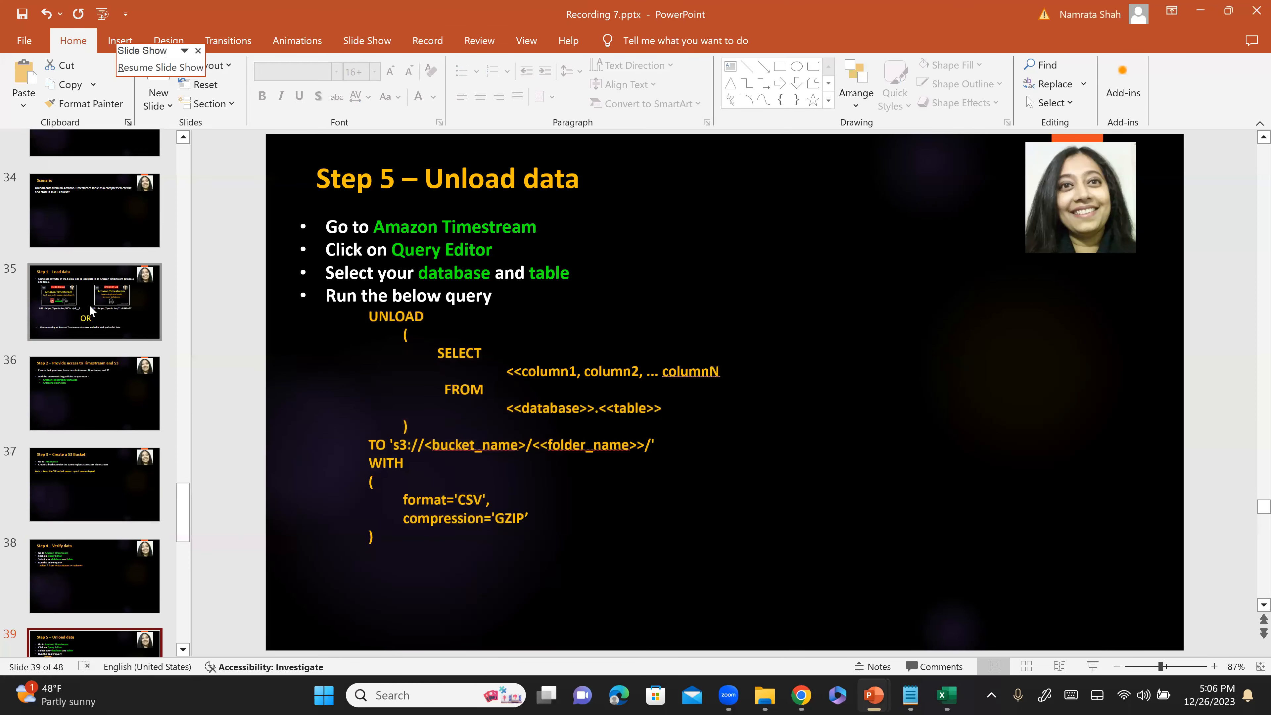
scroll(79, 249, up, 2)
click(79, 249)
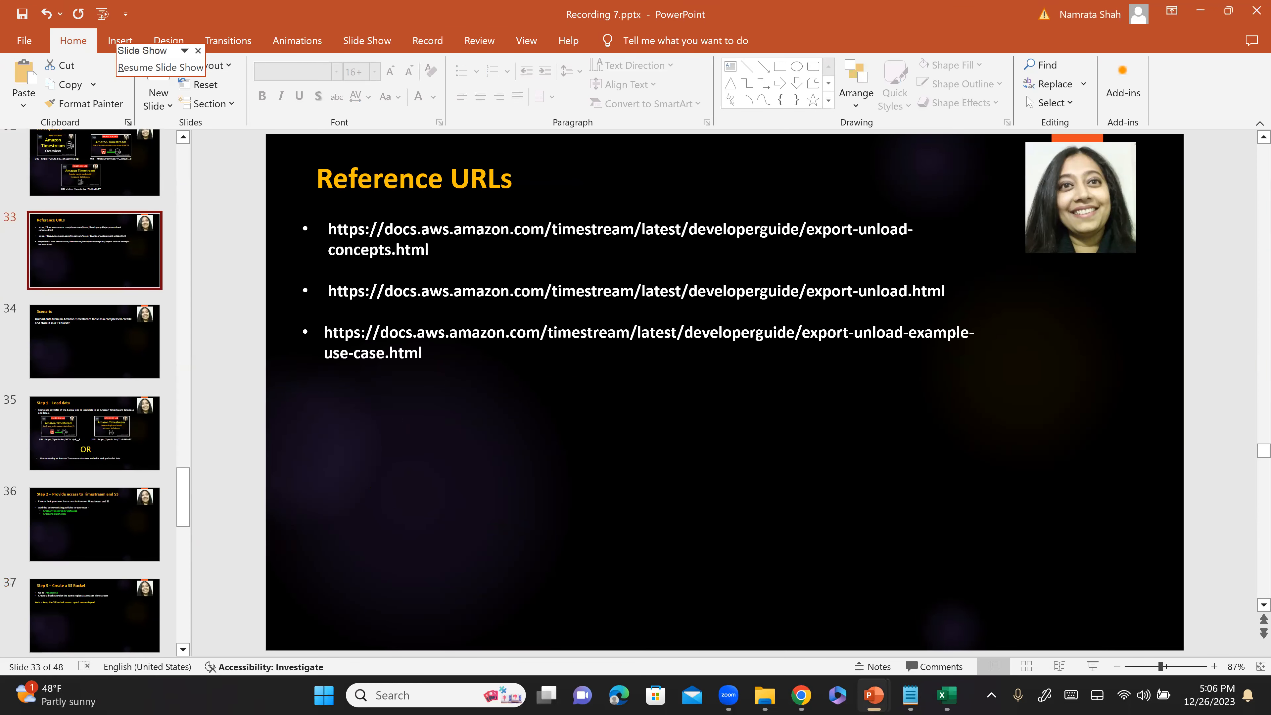
click(431, 250)
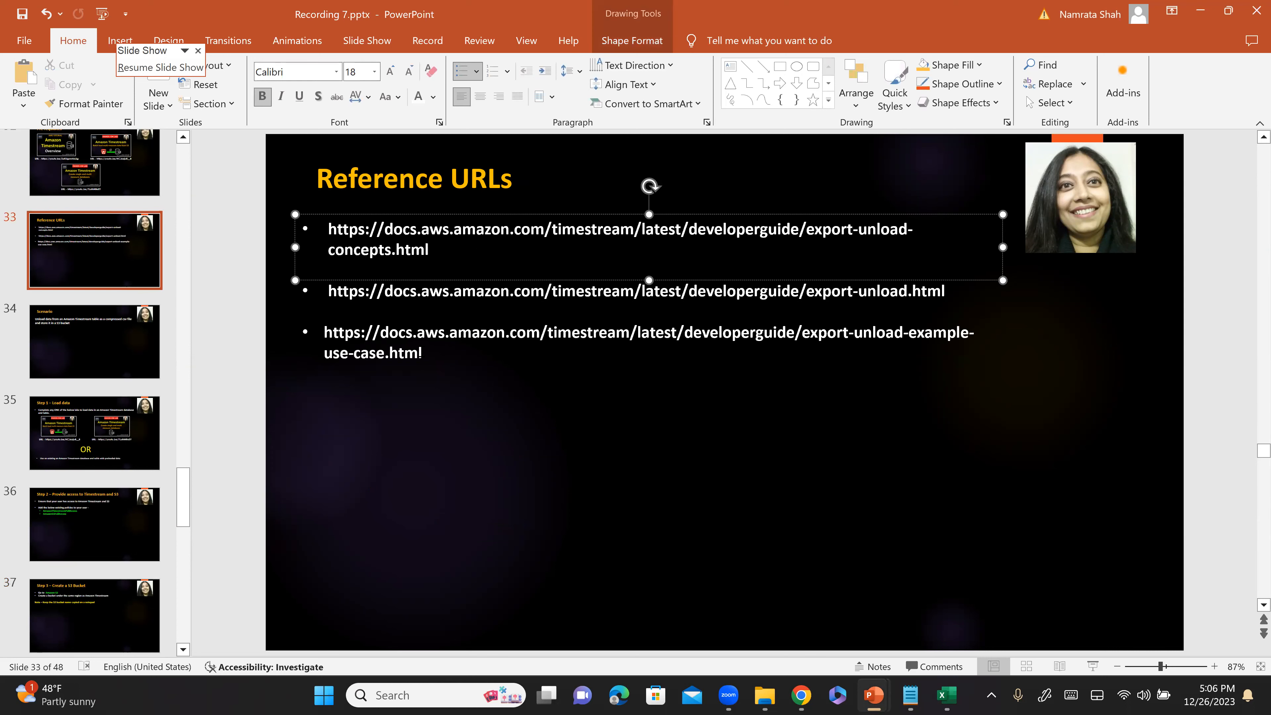
drag(427, 354, 328, 339)
key(ctrl+c)
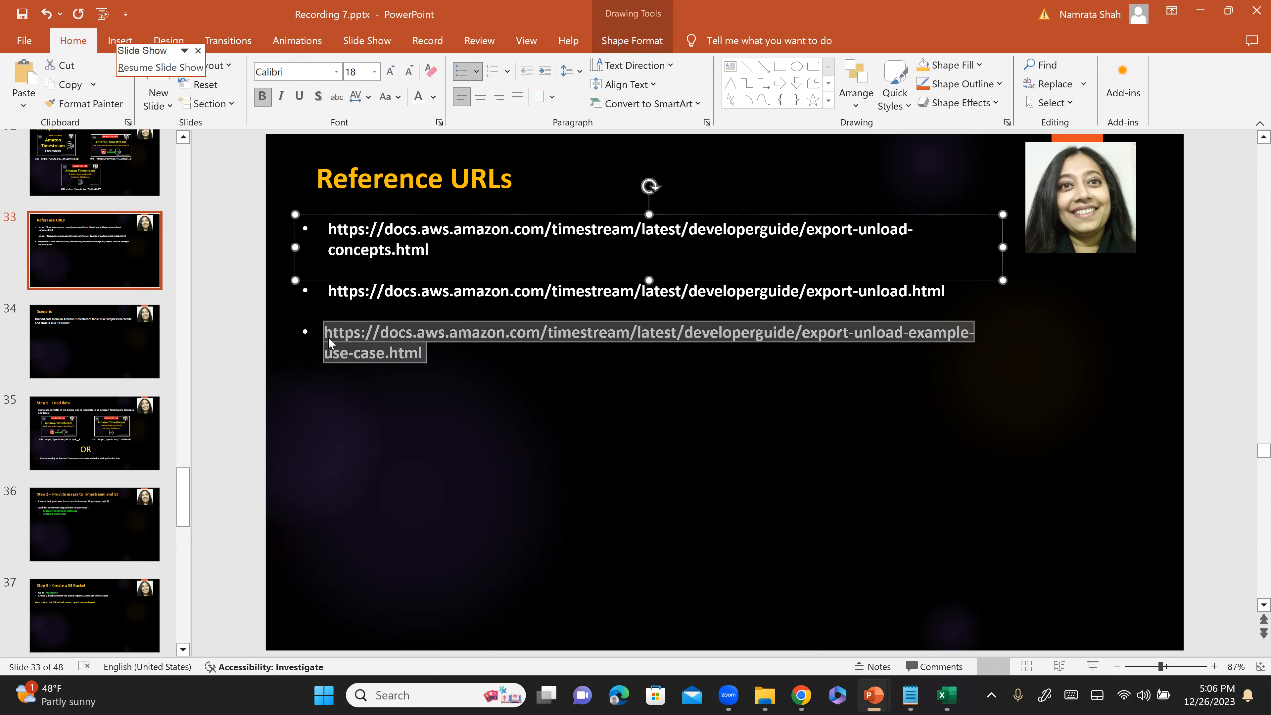
- Return to Chrome and load the copied export-unload-example-use-case.html documentation page in place of the S3 object page
click(801, 695)
text(,)
click(310, 17)
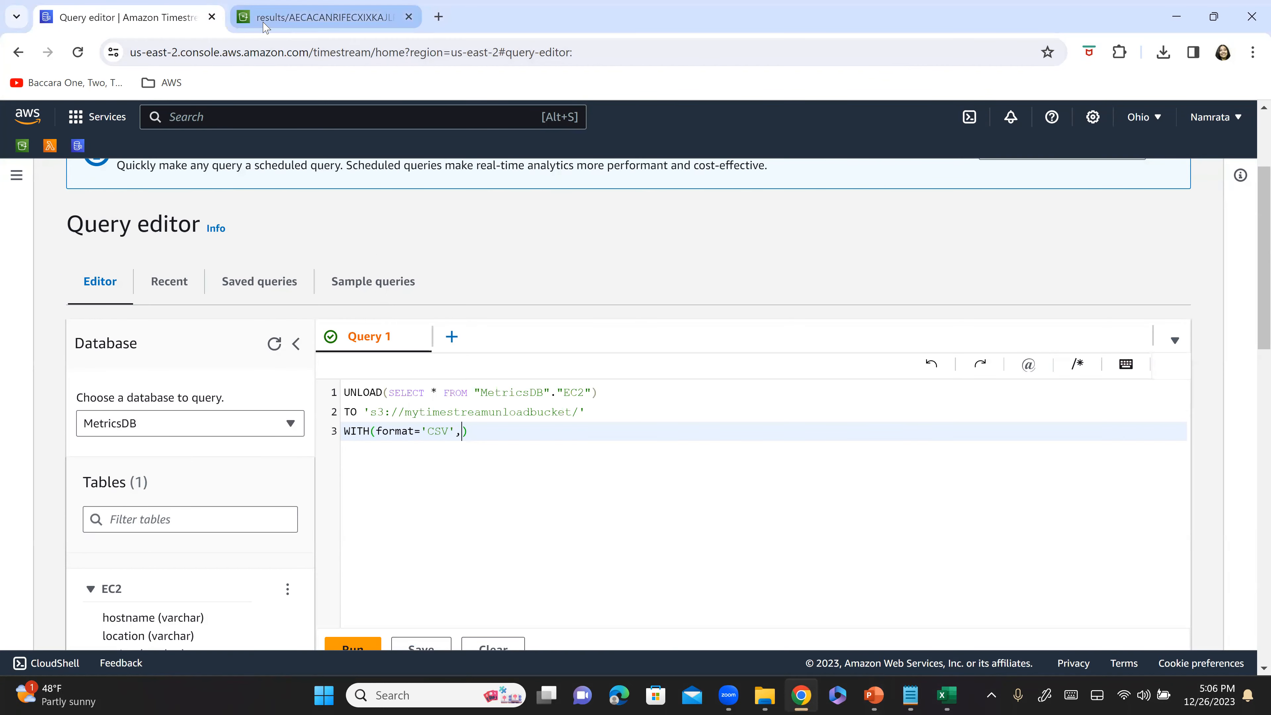
key(ctrl+l)
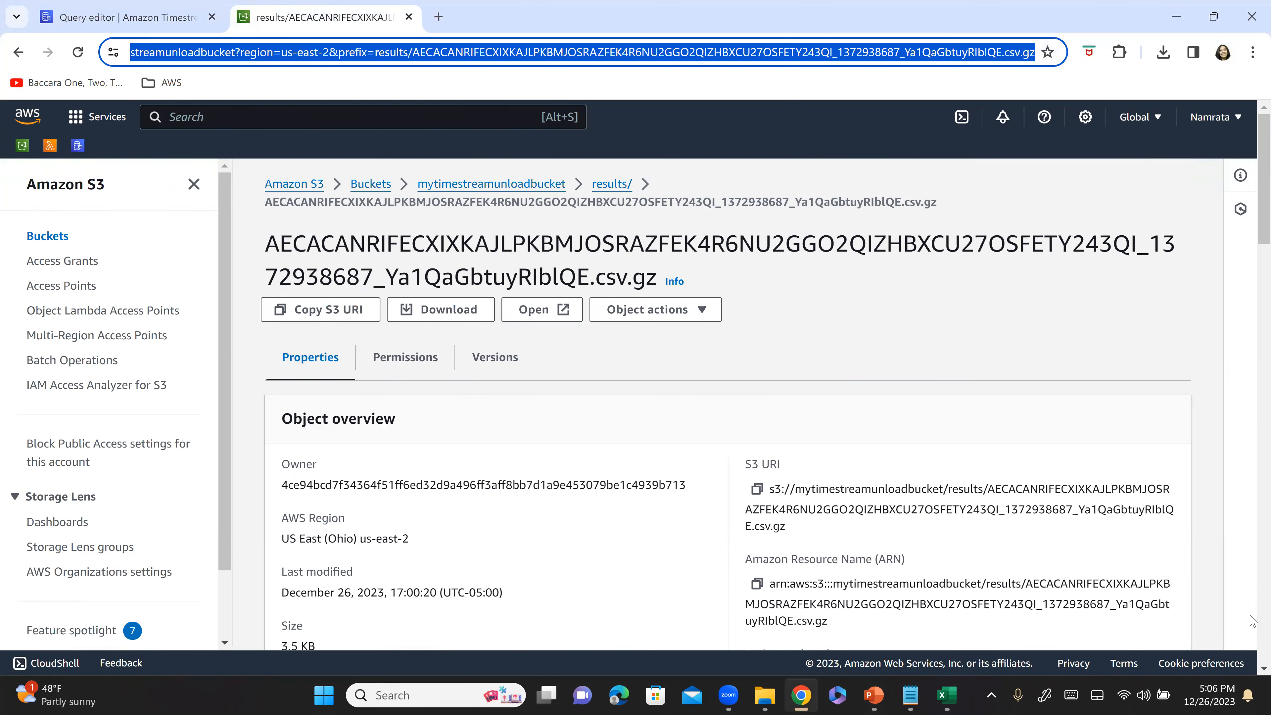
key(ctrl+v)
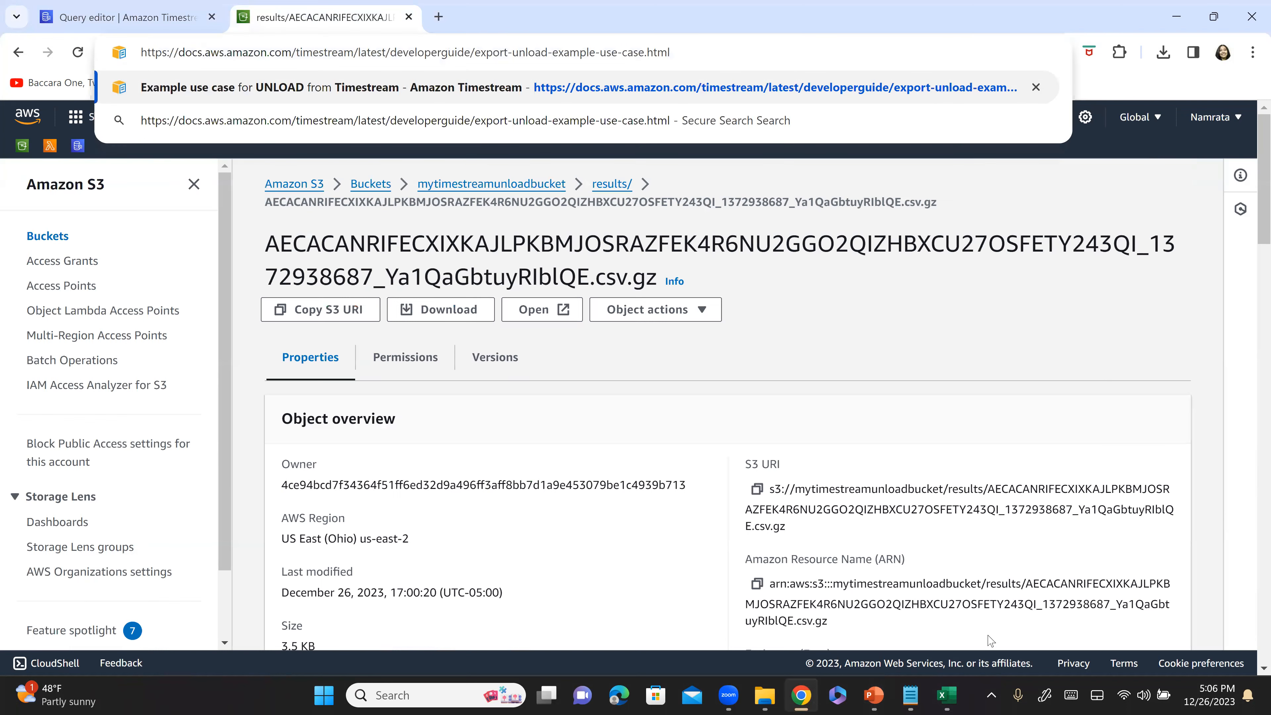
key(Return)
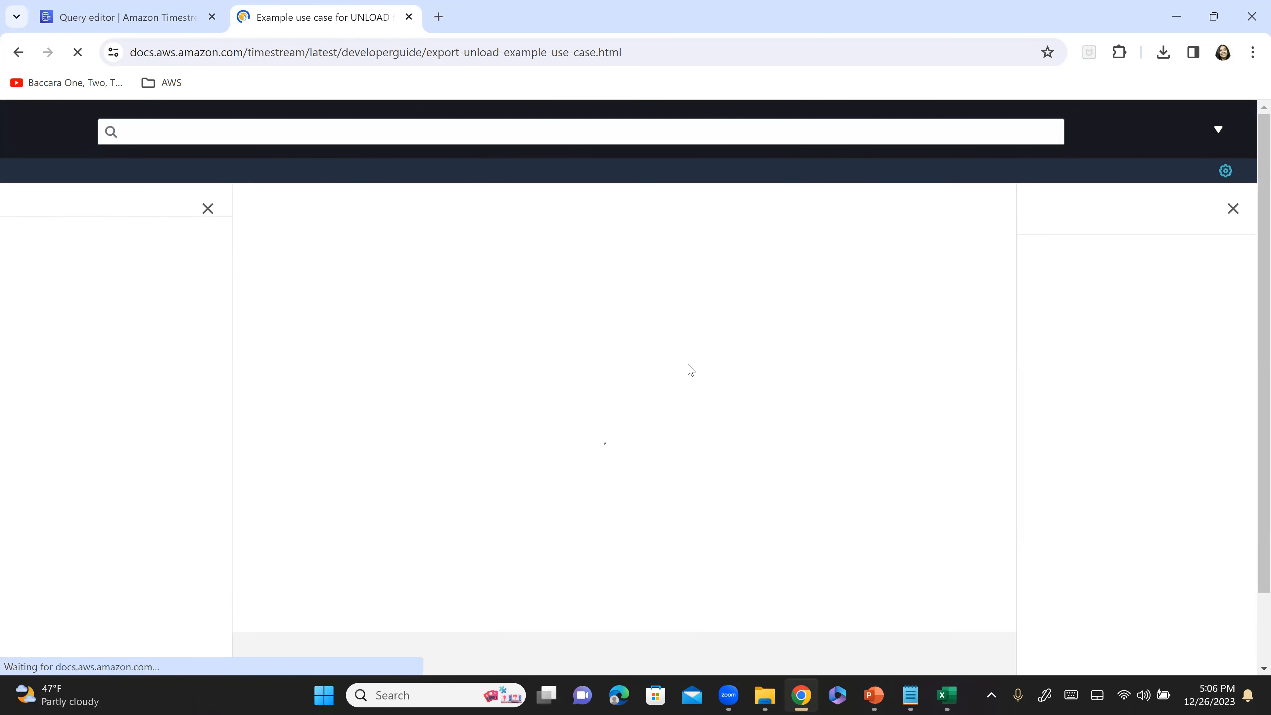
- Copy the UNLOAD sample with GZIP compression from the "Exporting the data without any partitions" section
scroll(707, 418, down, 5)
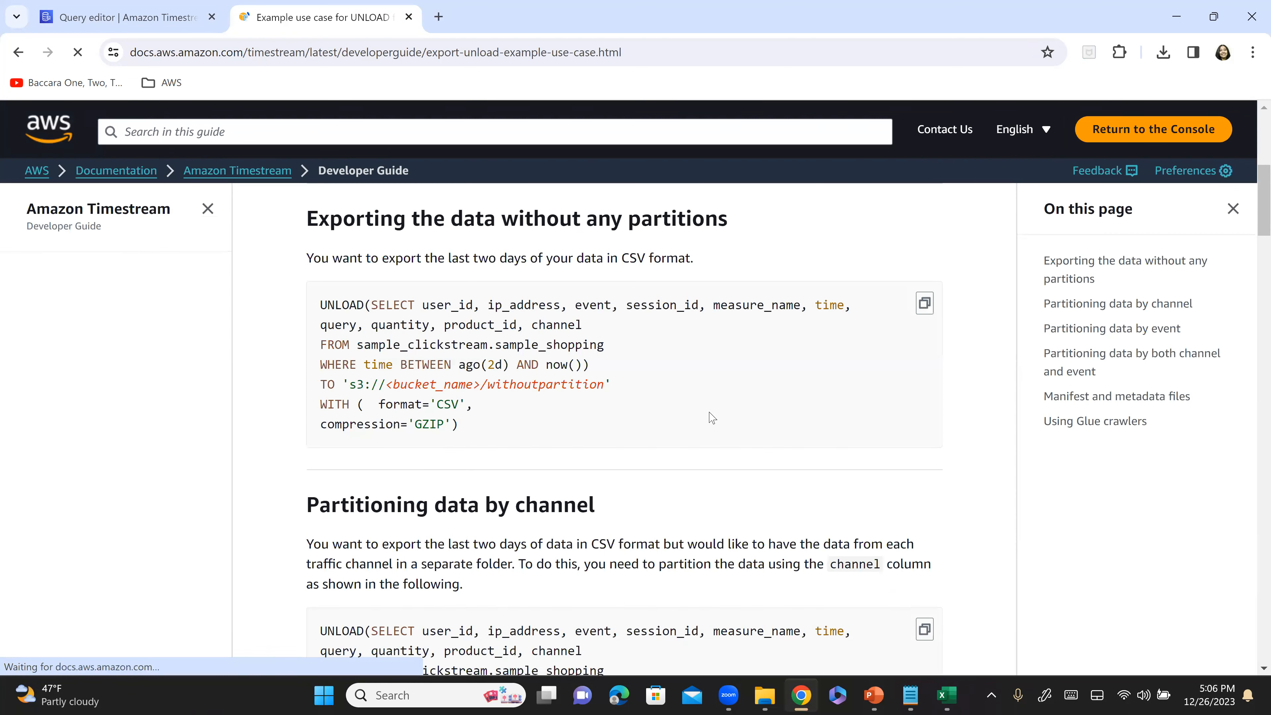
drag(329, 426, 451, 425)
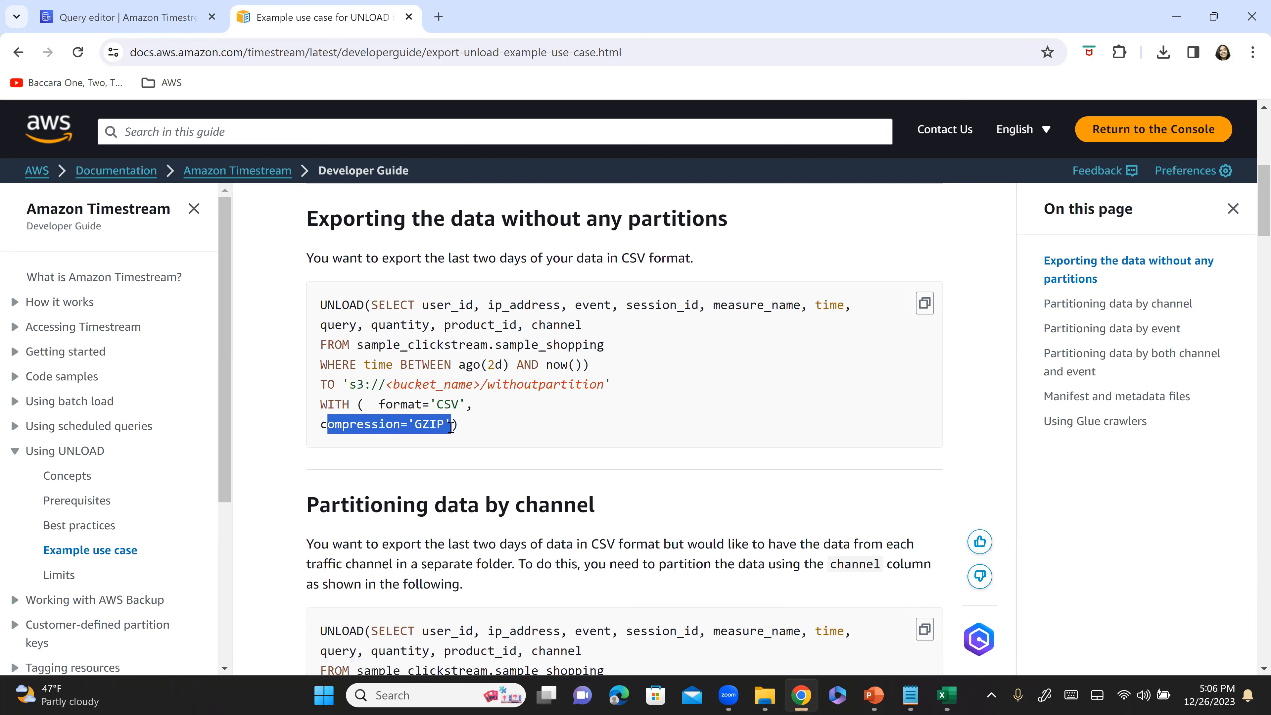
click(451, 425)
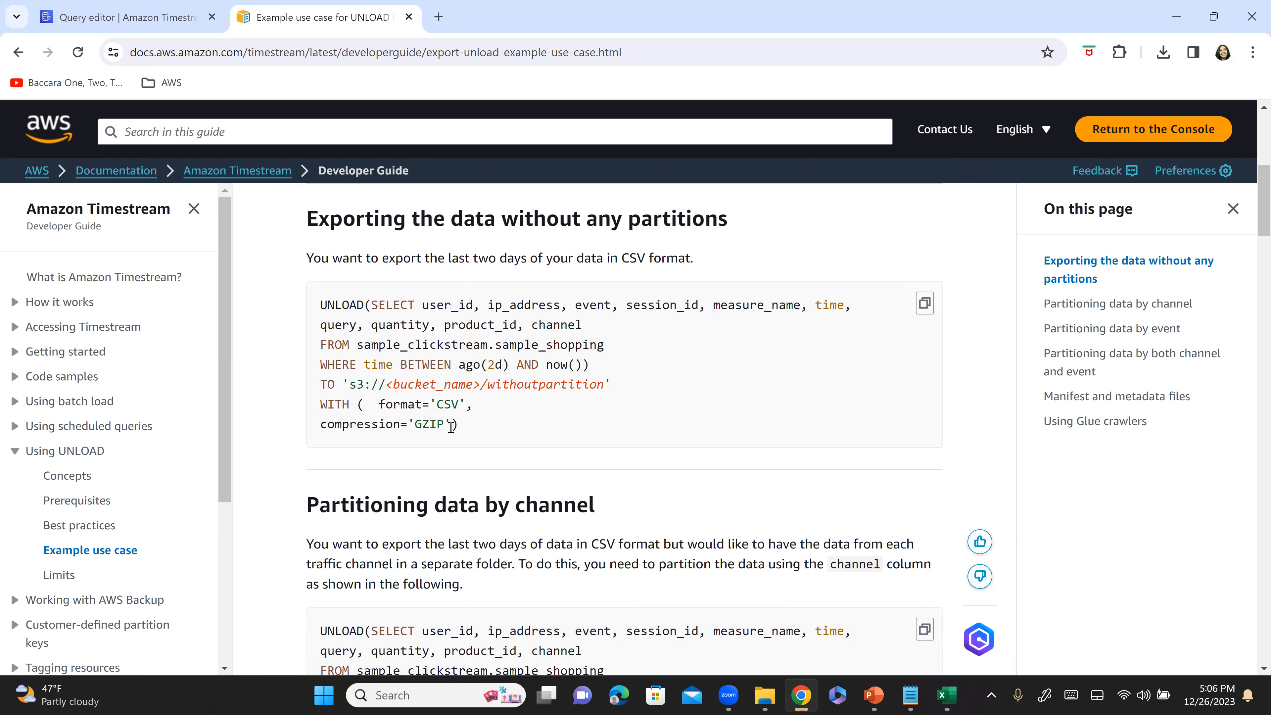
click(925, 304)
- Return to the Timestream query editor and paste the copied sample a few lines below the existing UNLOAD statement
click(125, 17)
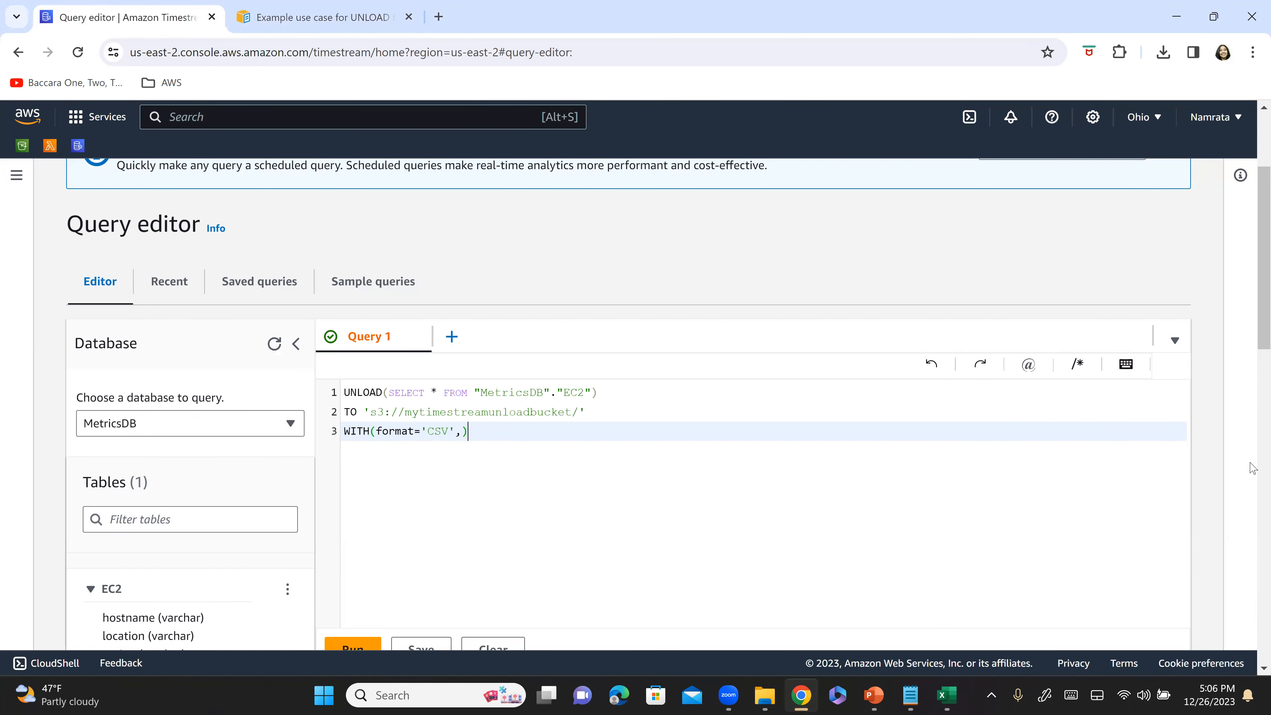
key(Return)
key(Return)
key(Return)
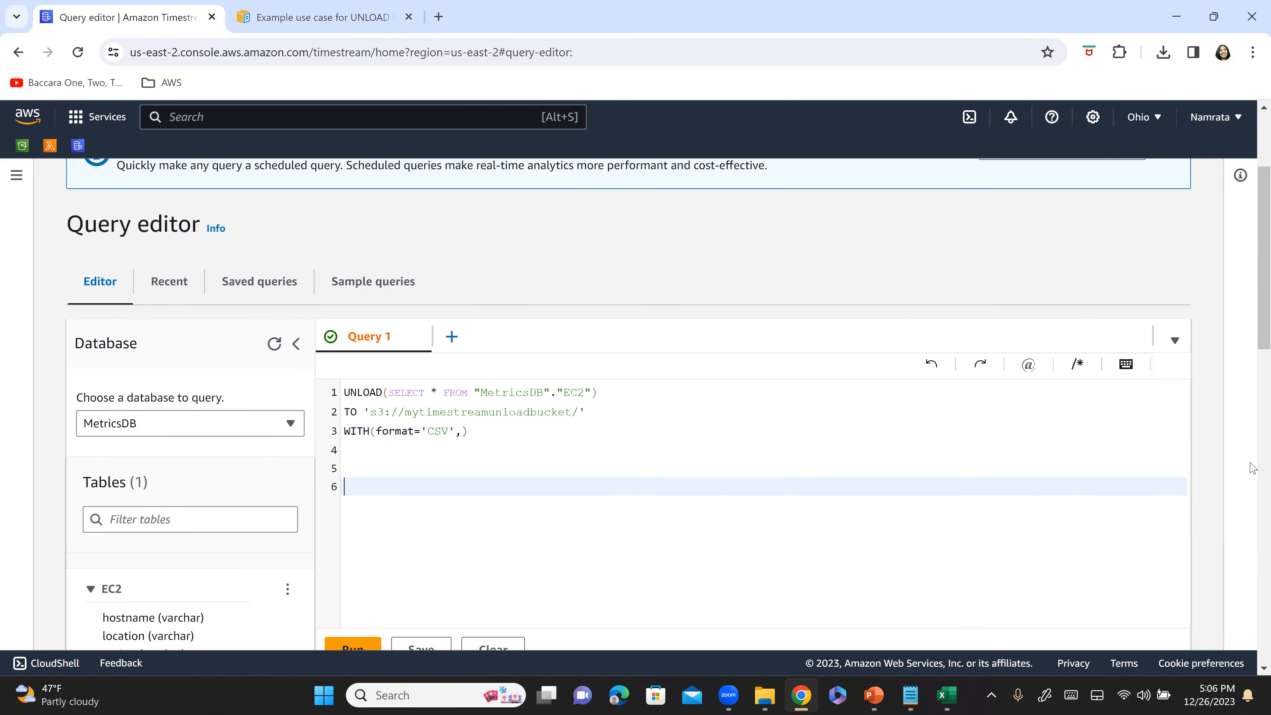
key(ctrl+v)
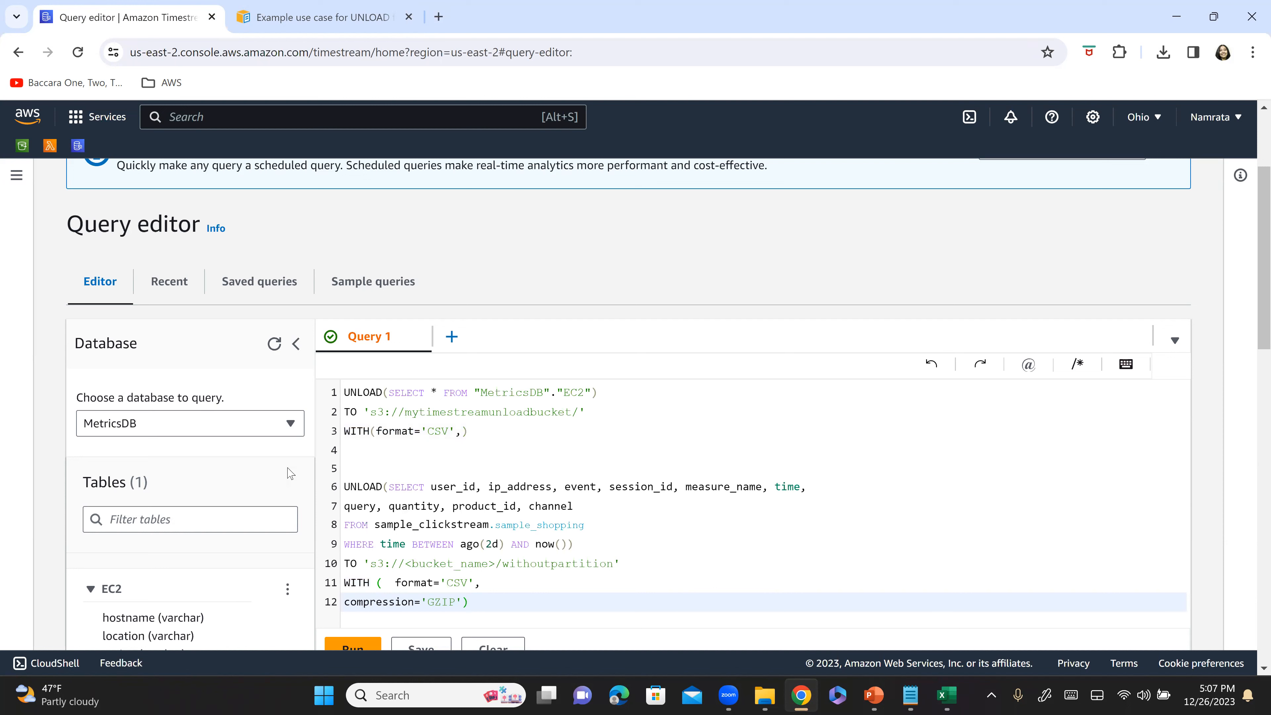
- Replace the pasted sample's inner query with the first statement's SELECT * FROM "MetricsDB"."EC2"
drag(389, 395, 592, 394)
drag(389, 490, 569, 545)
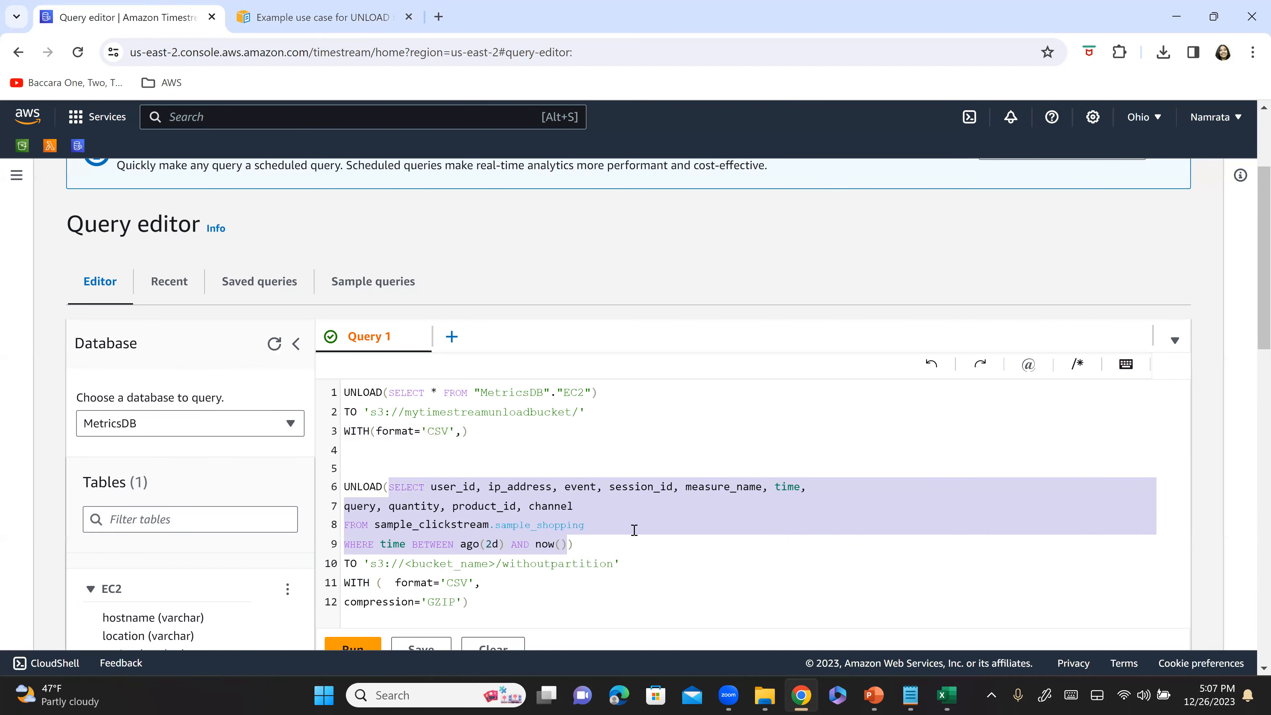
key(ctrl+v)
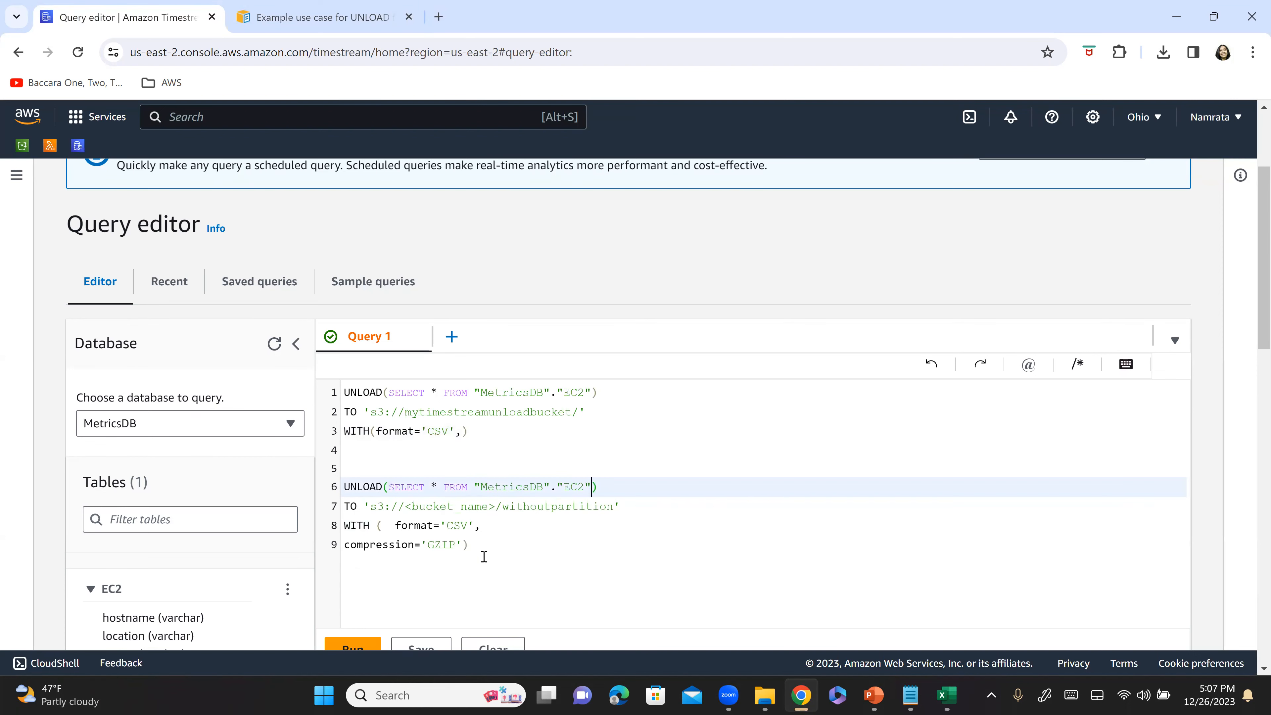
click(501, 555)
click(596, 520)
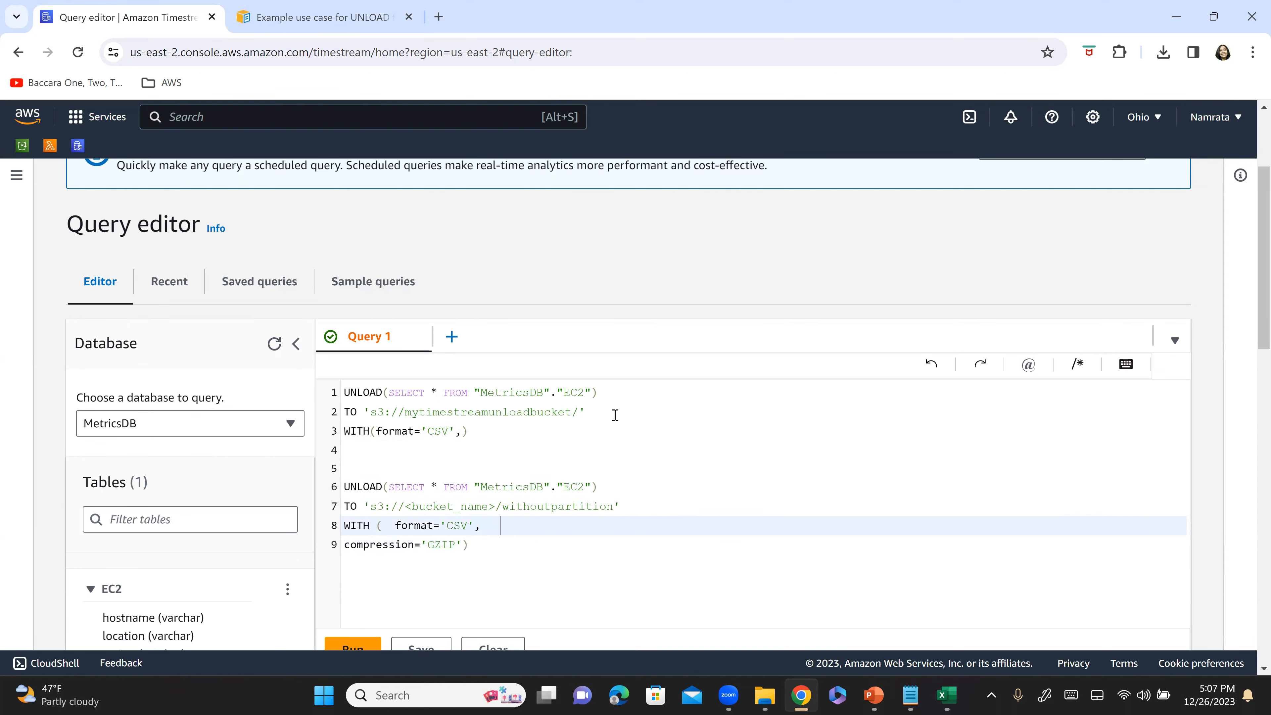
- Replace <bucket_name>/withoutpartition in the pasted statement's S3 path with mytimestreamunloadbucket, copied from the first statement
click(591, 415)
key(ctrl+a)
click(495, 507)
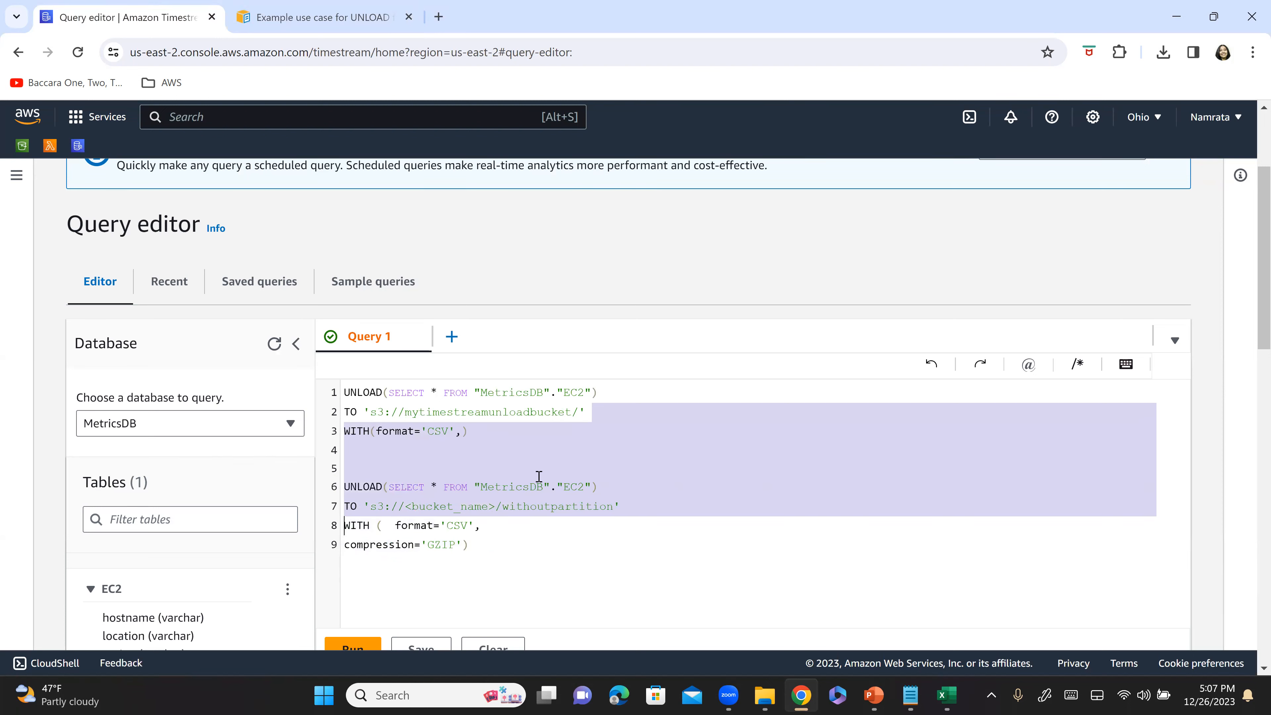
drag(592, 409, 340, 416)
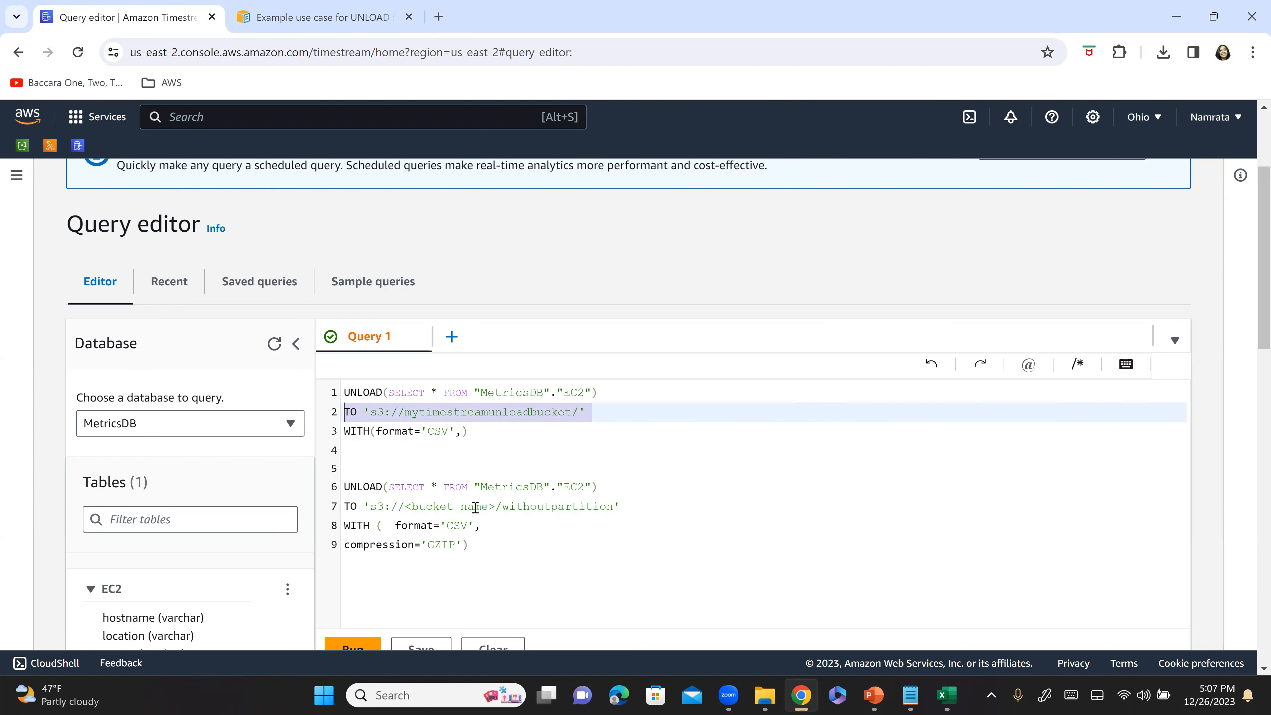
drag(620, 507, 325, 509)
click(452, 441)
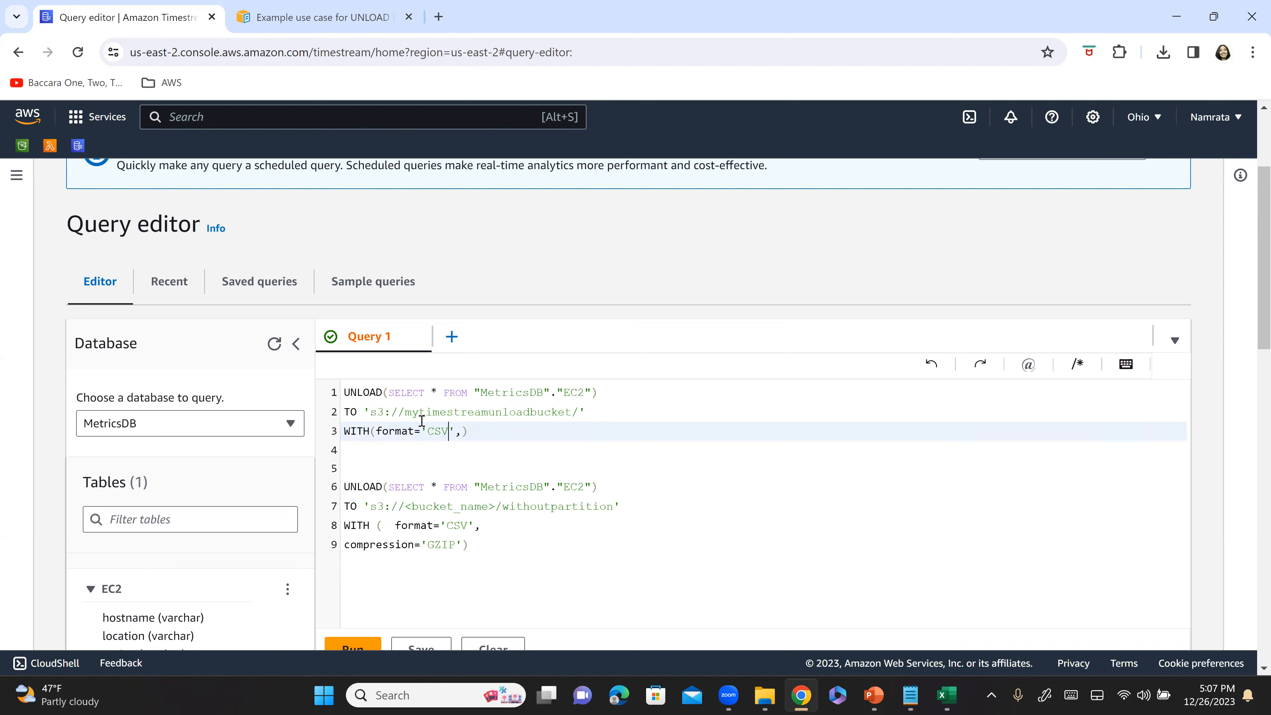
drag(405, 412, 573, 408)
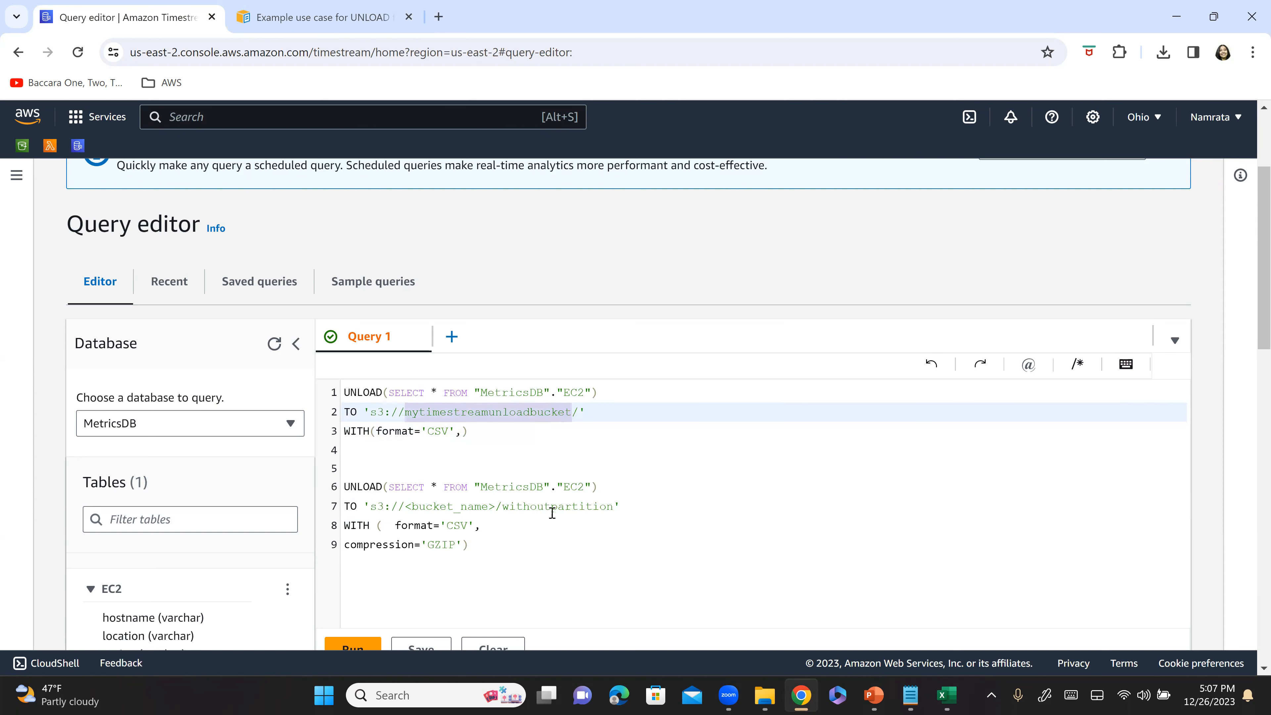
drag(407, 505, 619, 513)
key(ctrl+v)
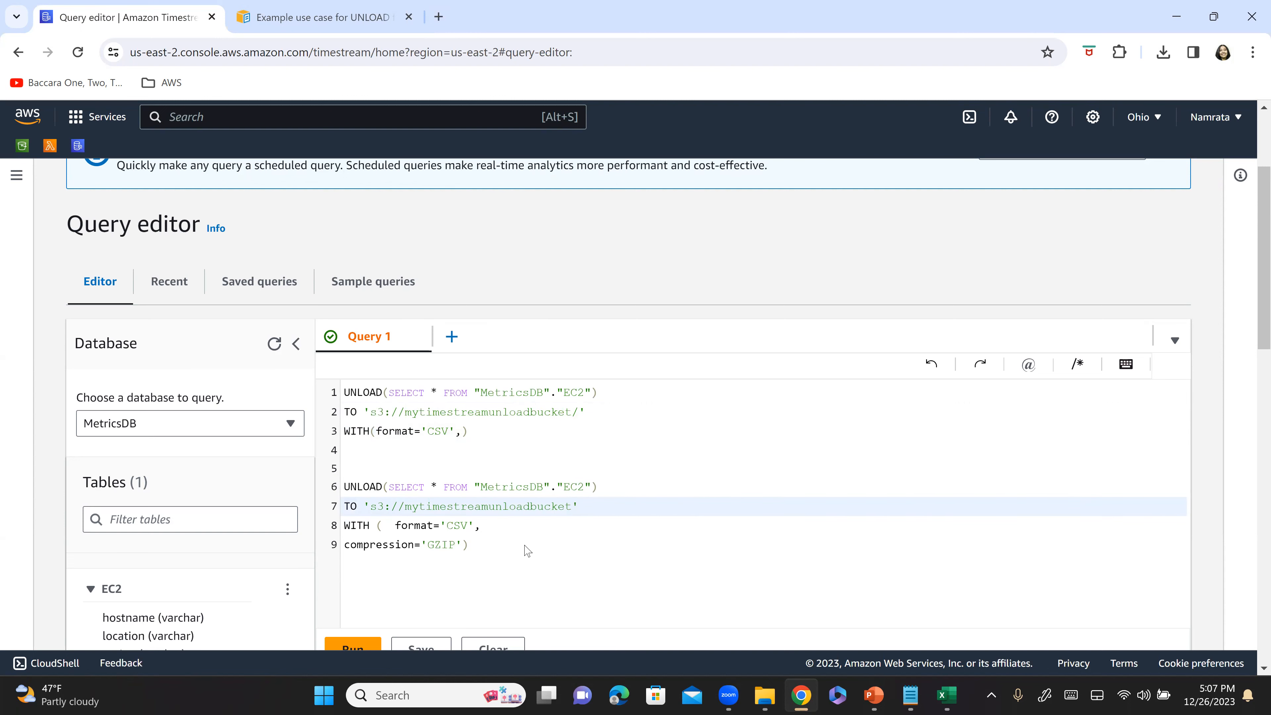
- Comment out the original UNLOAD statement and delete the blank line above the GZIP statement
scroll(533, 543, down, 1)
drag(425, 371, 1026, 296)
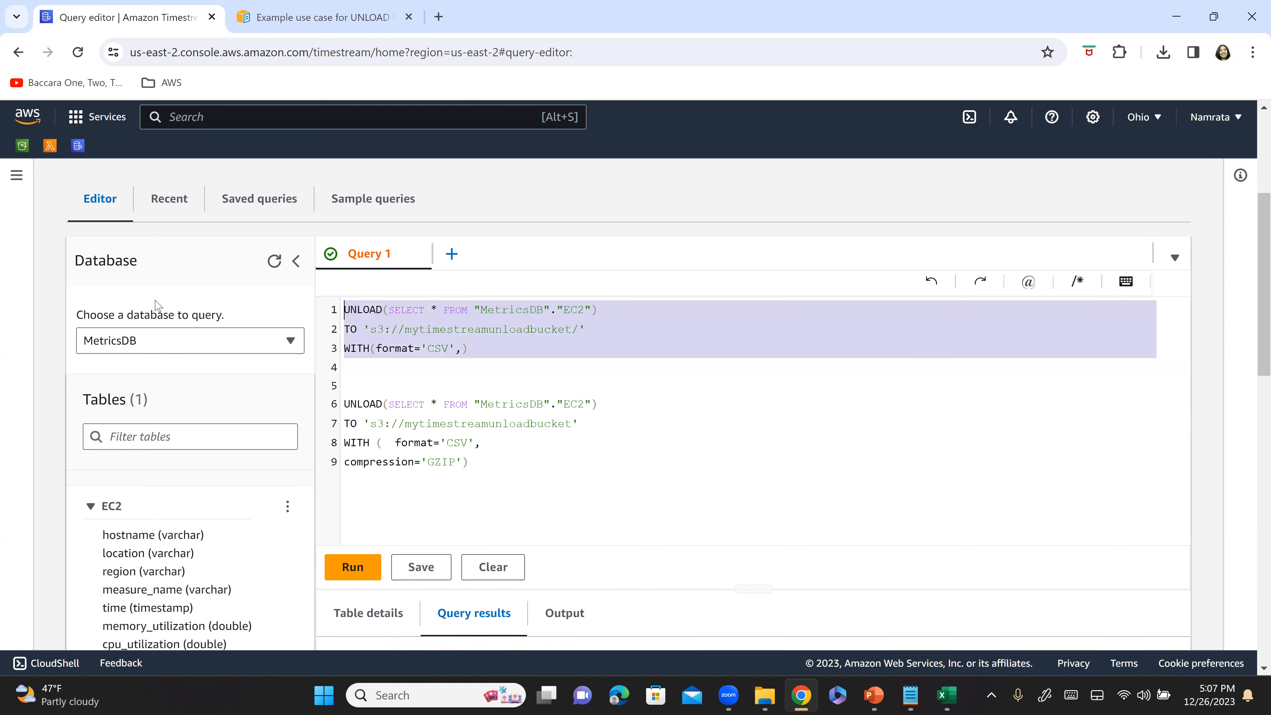
click(1078, 282)
click(453, 366)
click(420, 382)
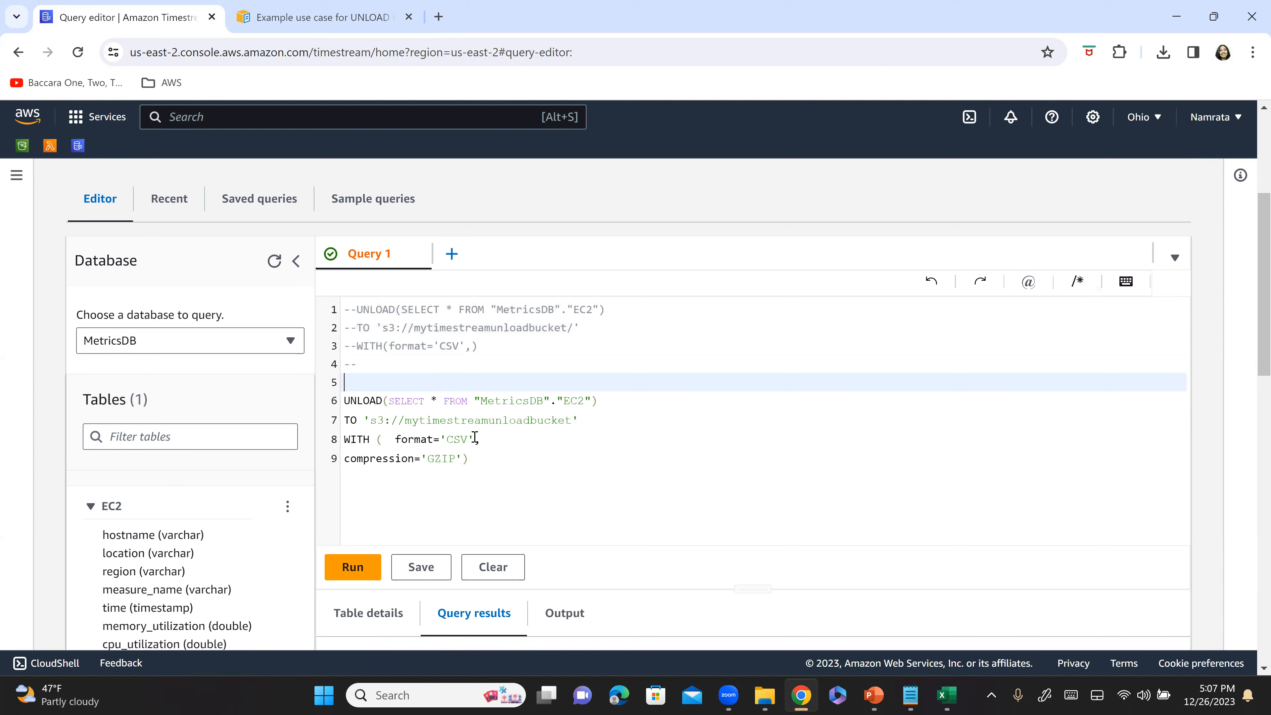
key(Delete)
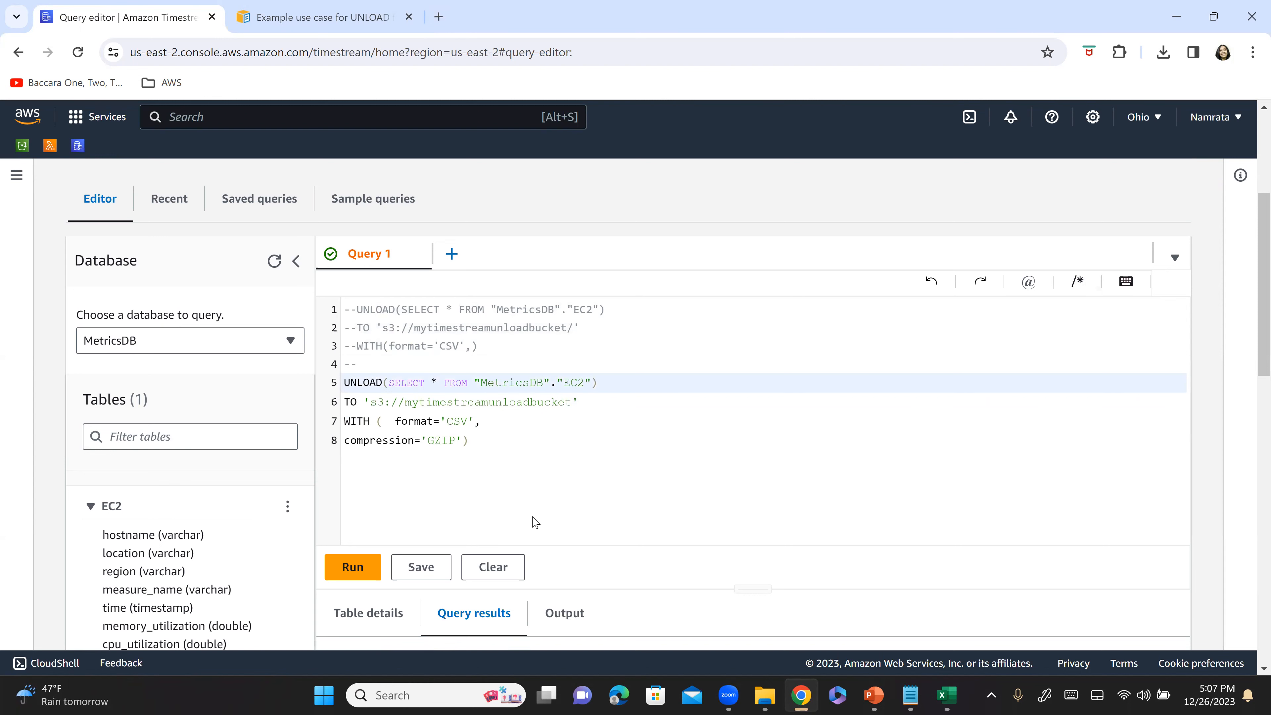
- Select only the UNLOAD statement with compression='GZIP', run it, and view the export summary
click(535, 464)
drag(489, 445, 325, 363)
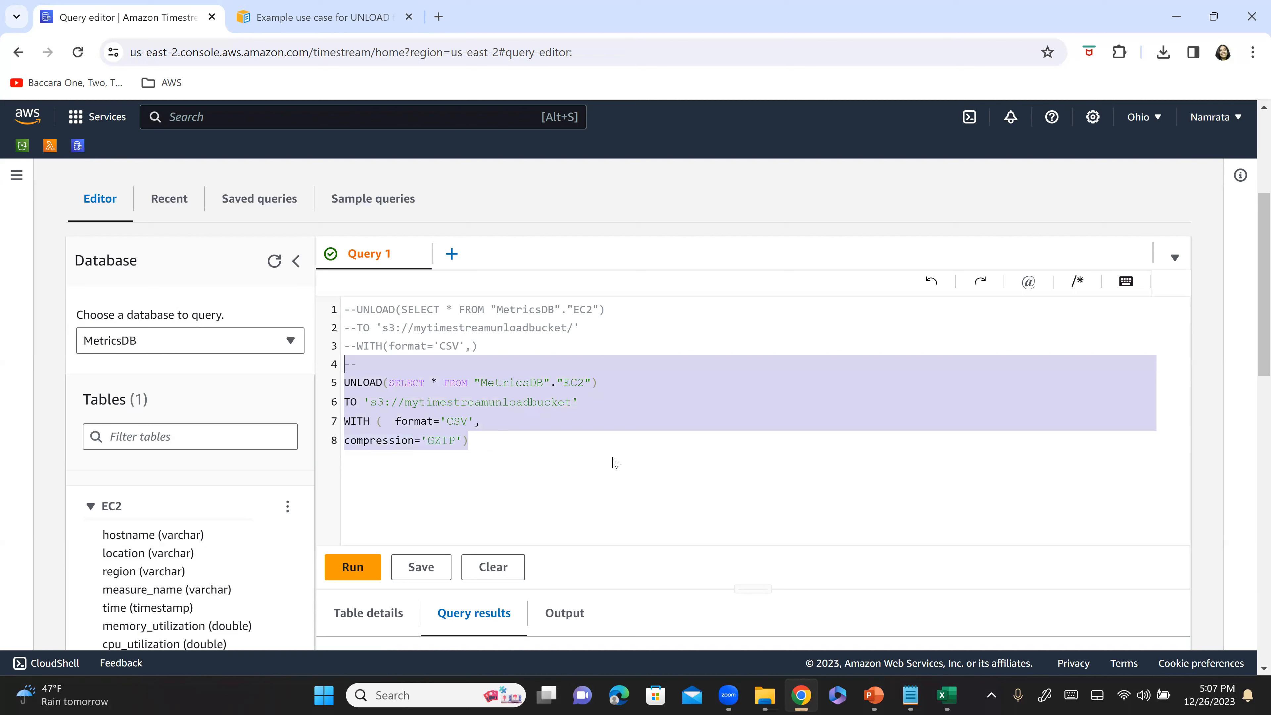
click(481, 426)
drag(492, 444, 344, 384)
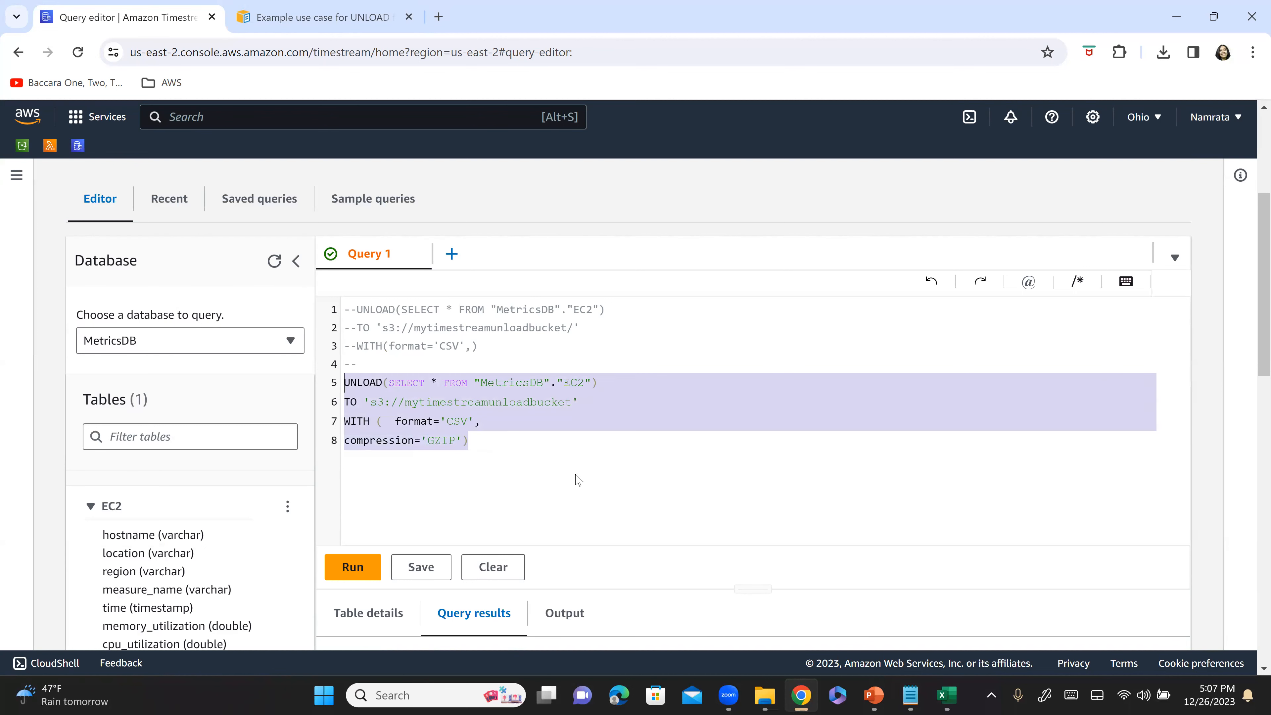
scroll(576, 480, down, 2)
click(353, 484)
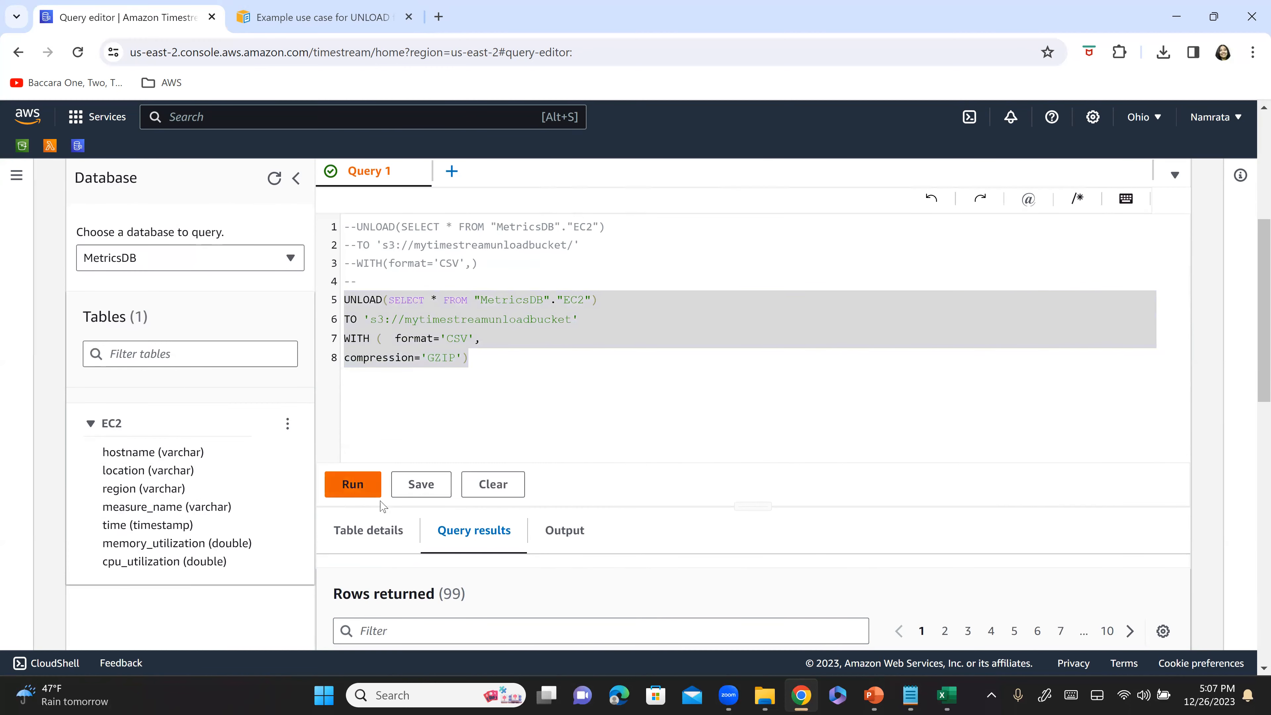
scroll(781, 496, down, 2)
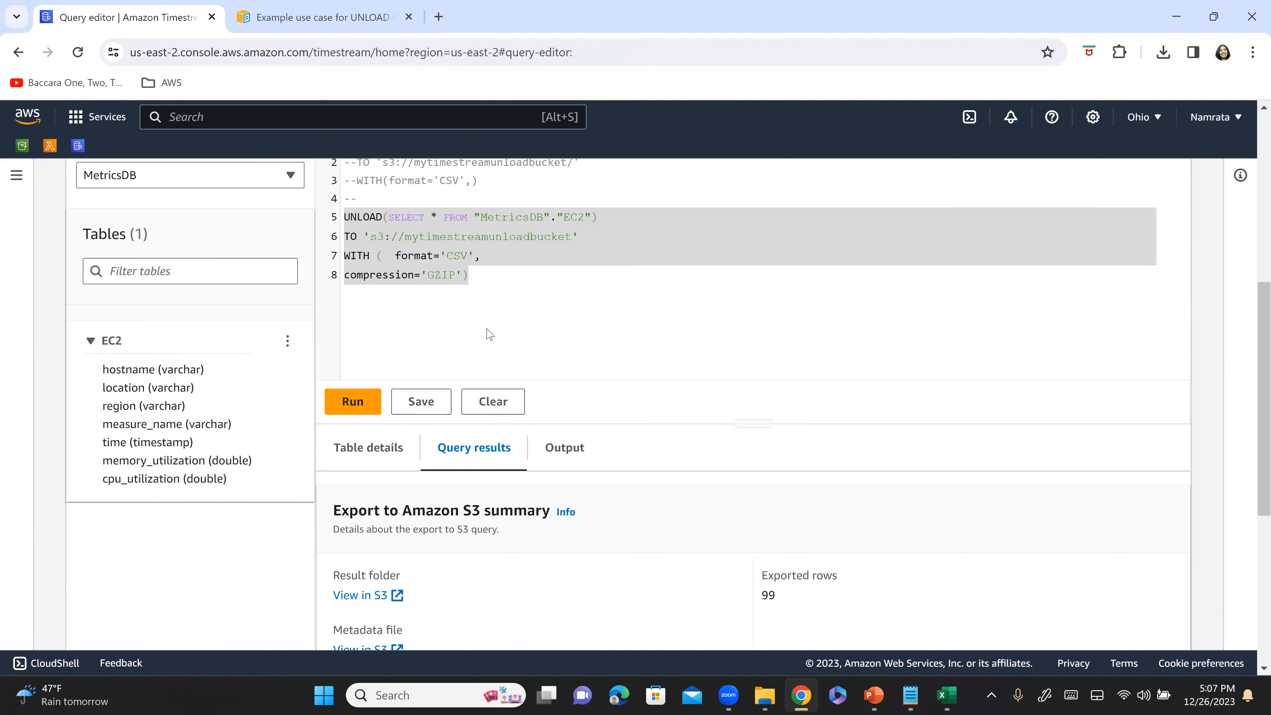
click(517, 287)
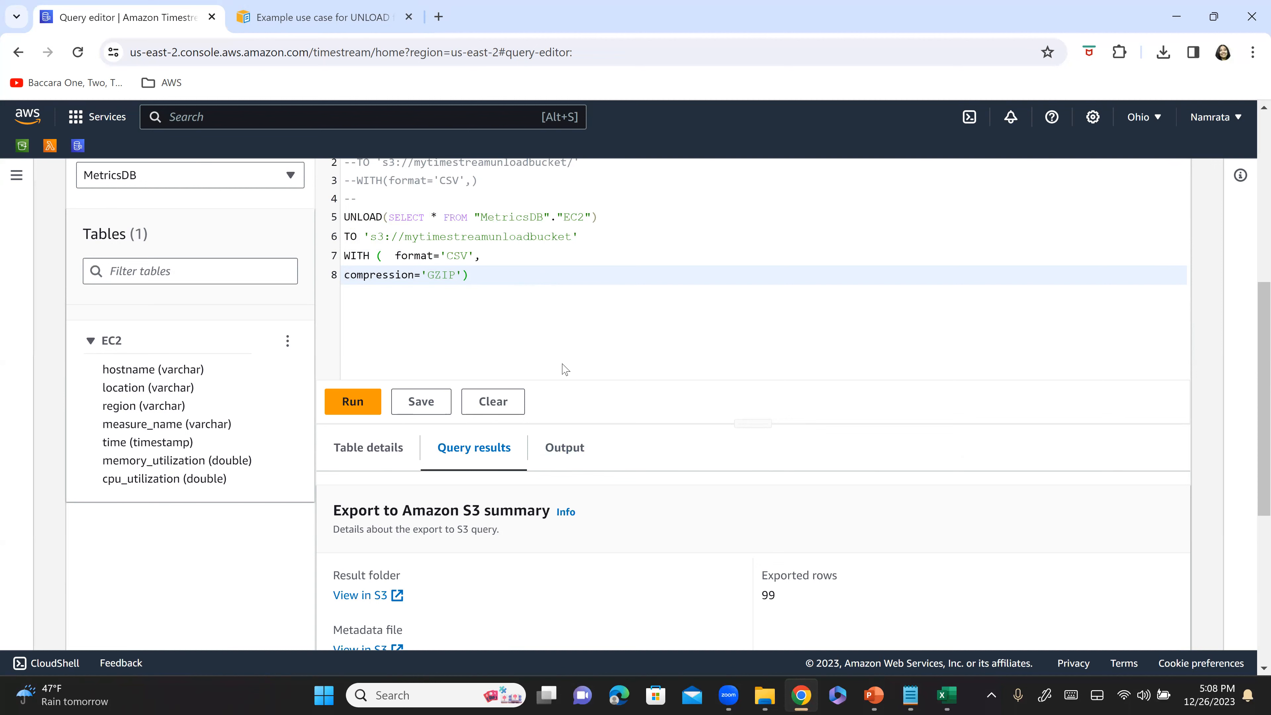
- Open the export's result folder in S3 and check the last modified time of the newest csv.gz object
scroll(546, 375, down, 1)
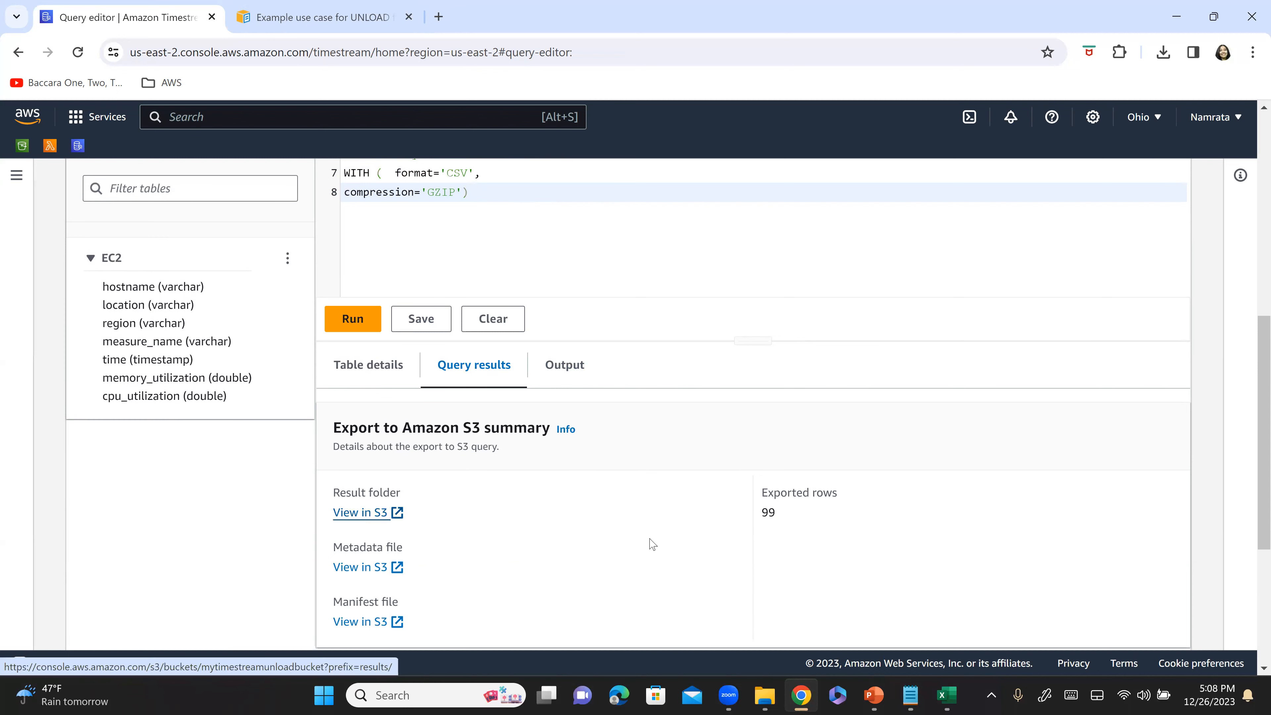
key(Return)
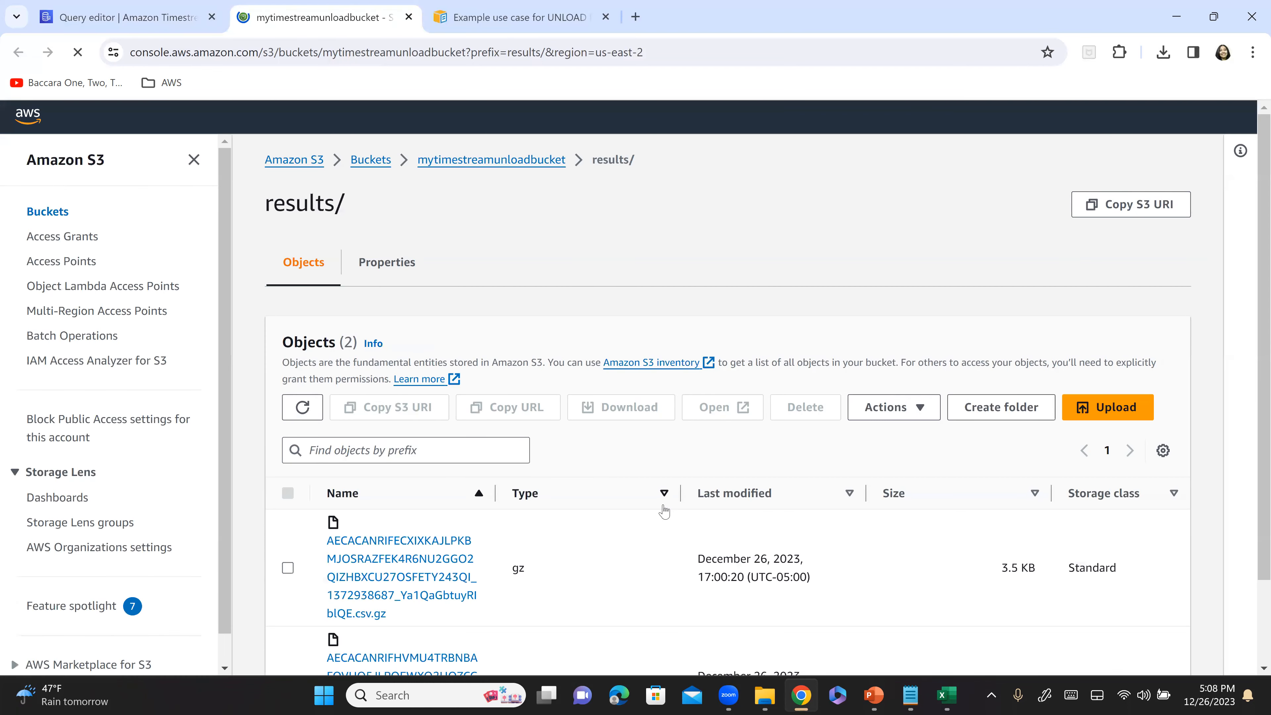
scroll(674, 506, down, 2)
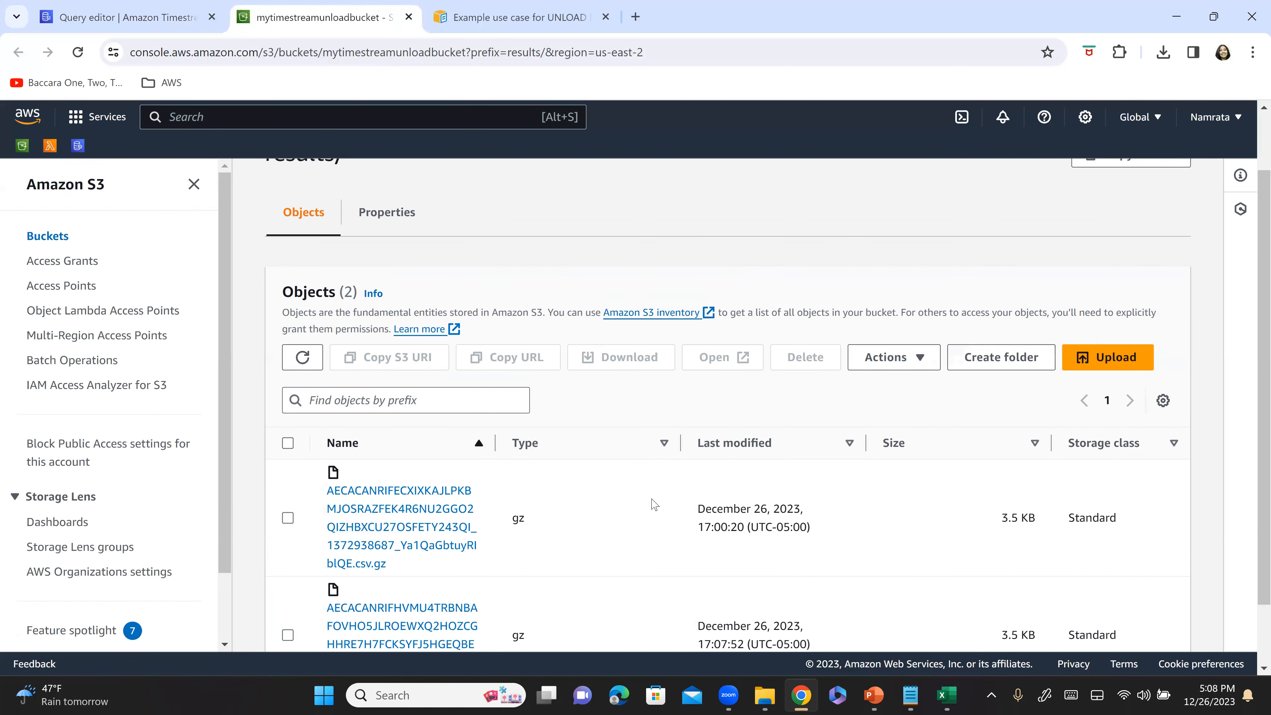
scroll(661, 516, down, 2)
drag(705, 569, 745, 568)
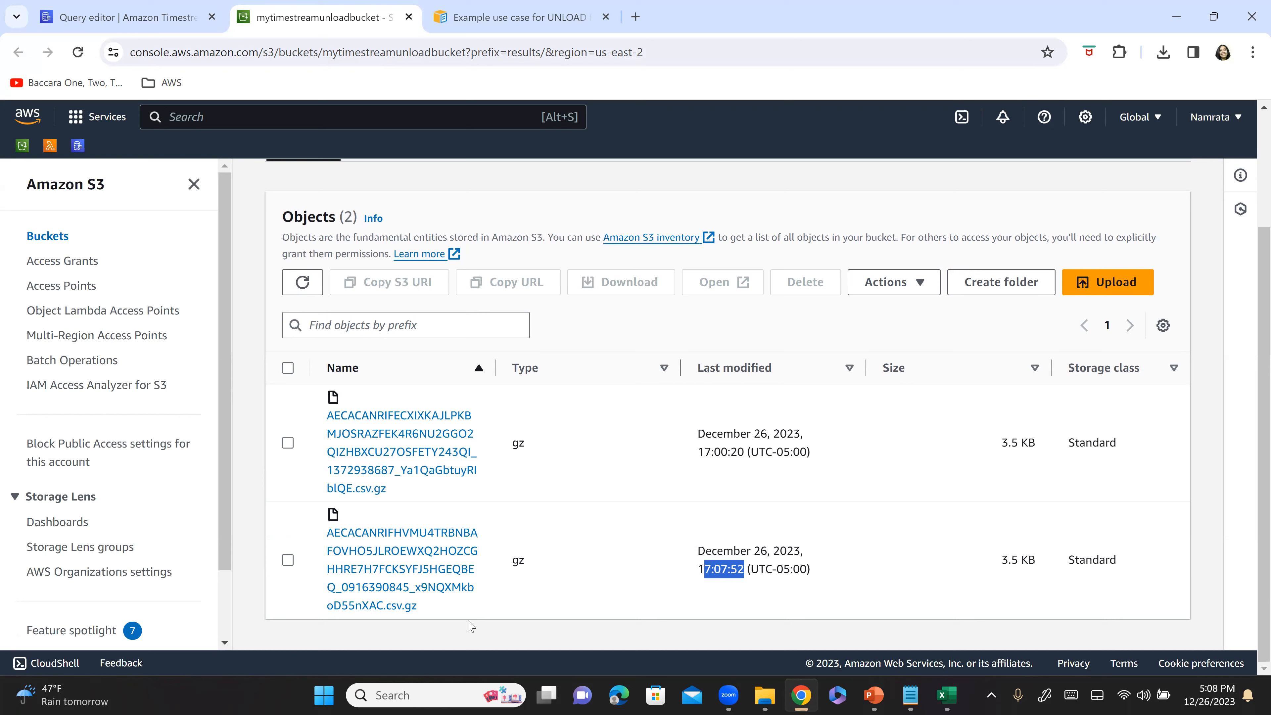